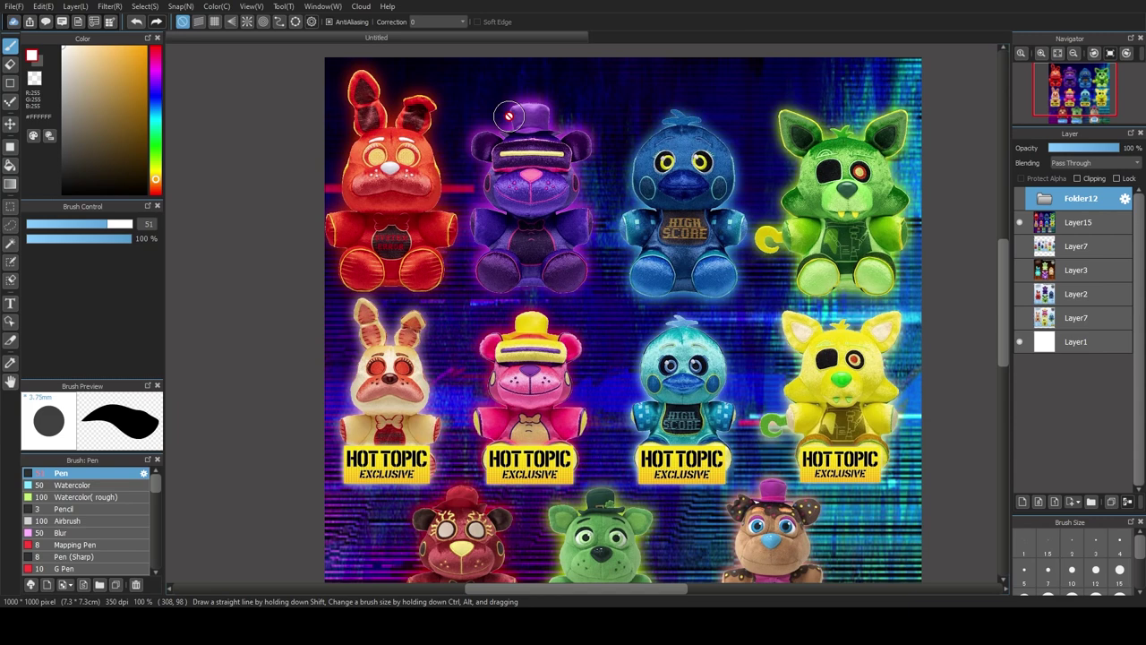
Step: Examine the top row of glowing plush toys in the Layer15 collage, from the red rabbit to the green fox
drag(606, 338, 614, 367)
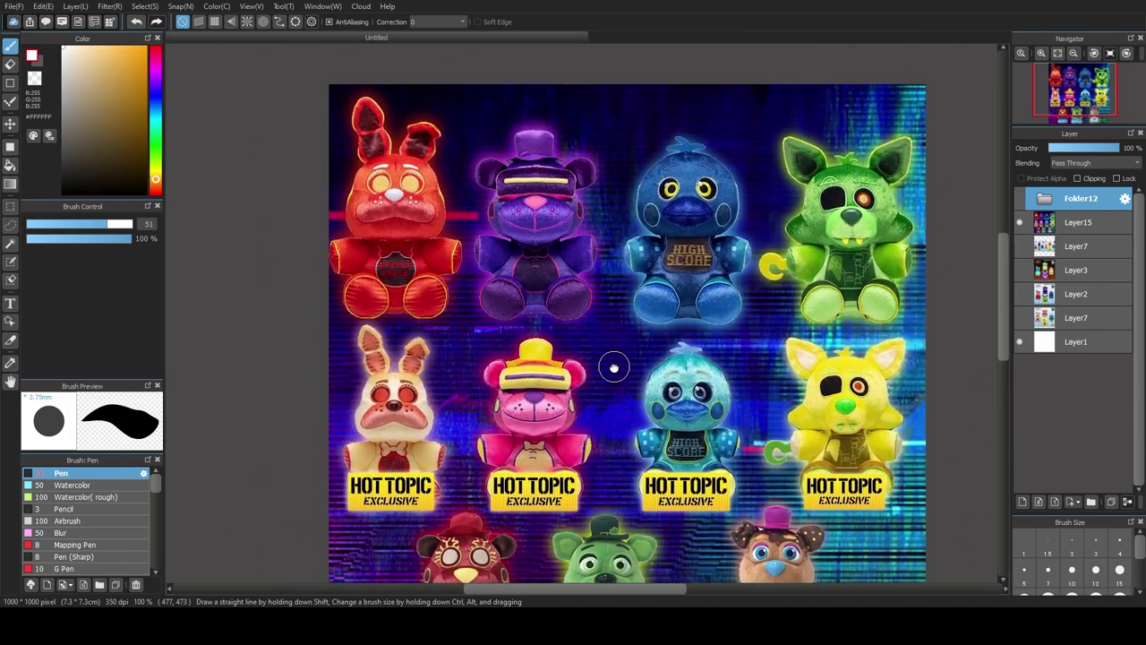
scroll(365, 133, up, 1)
scroll(626, 298, down, 1)
drag(667, 330, 524, 248)
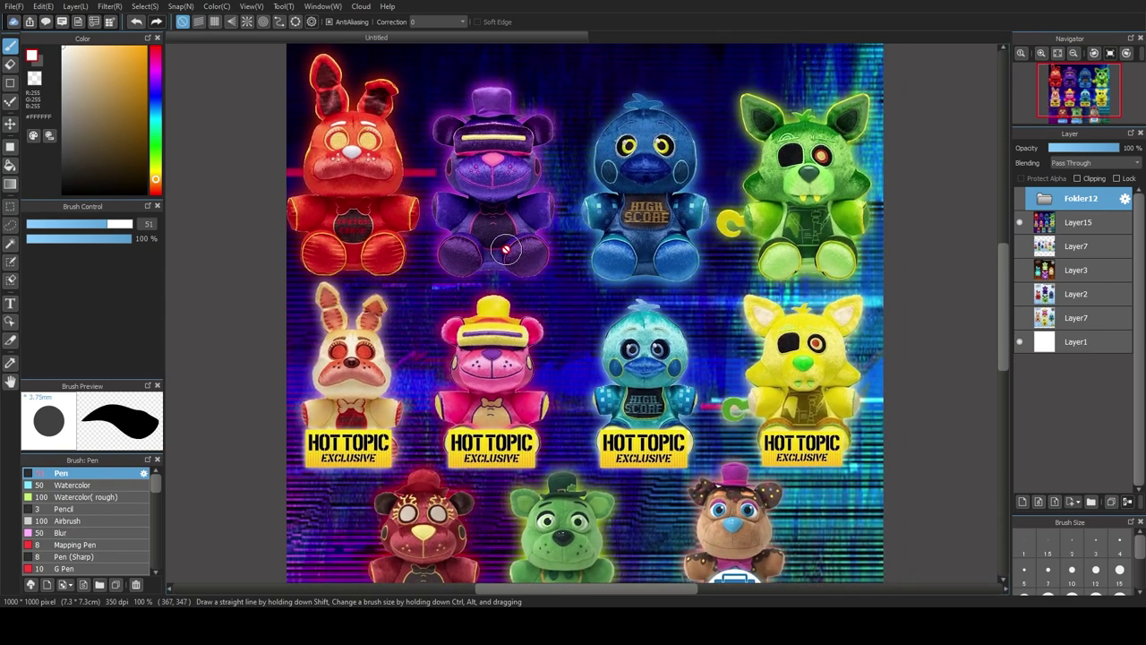
scroll(506, 251, up, 1)
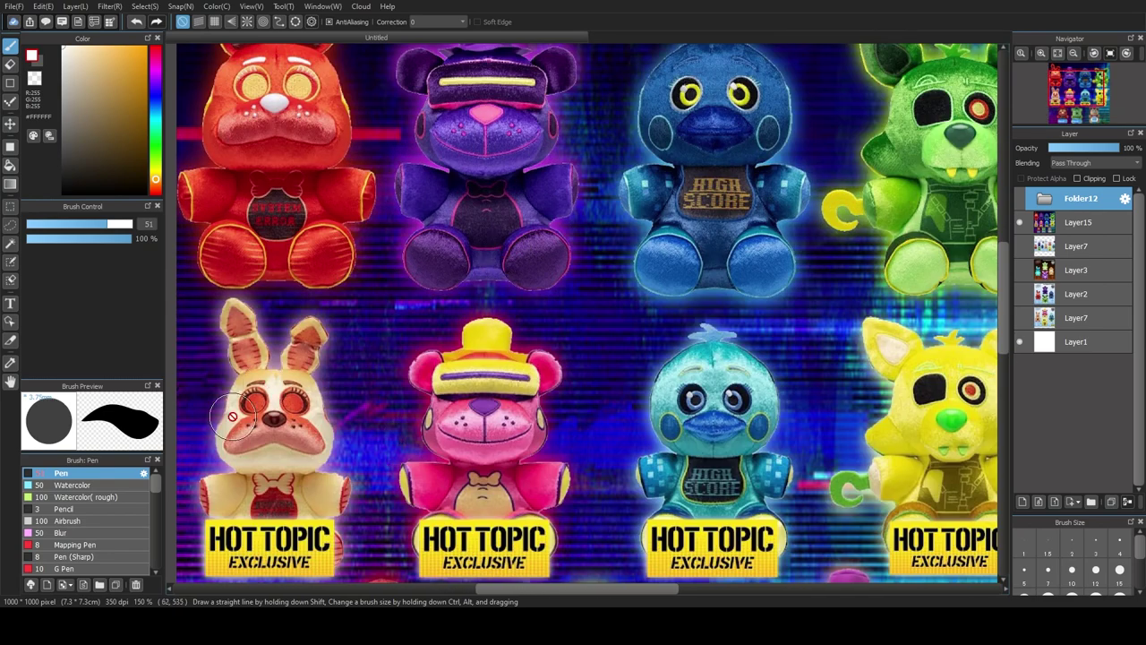
scroll(514, 433, down, 1)
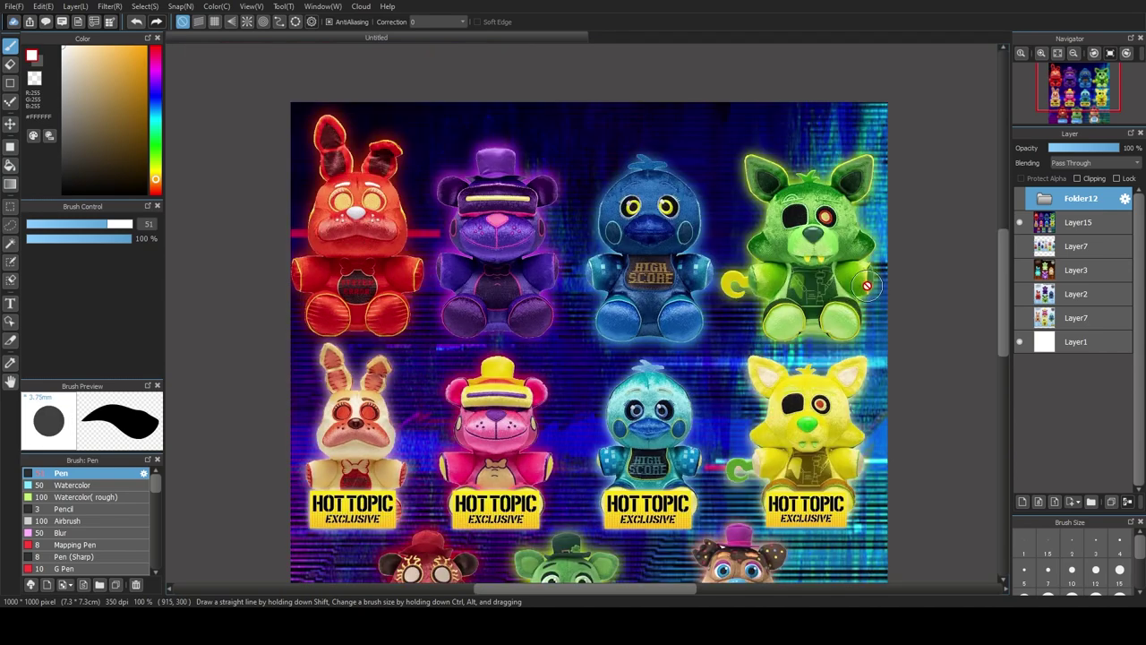
scroll(273, 255, up, 1)
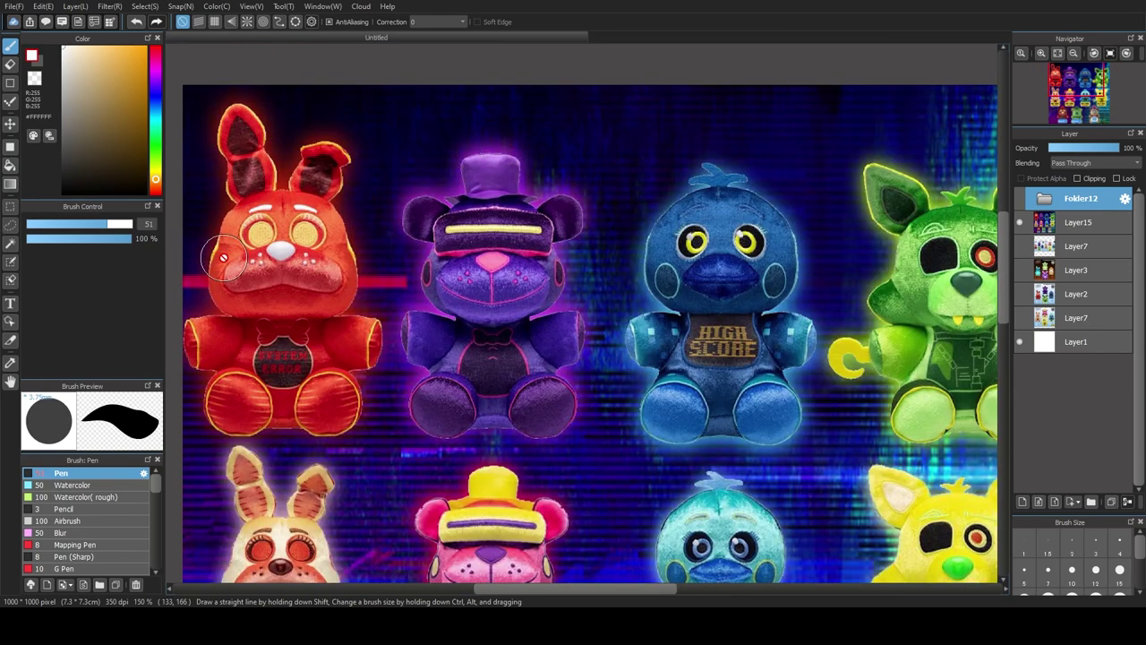
drag(593, 292, 737, 313)
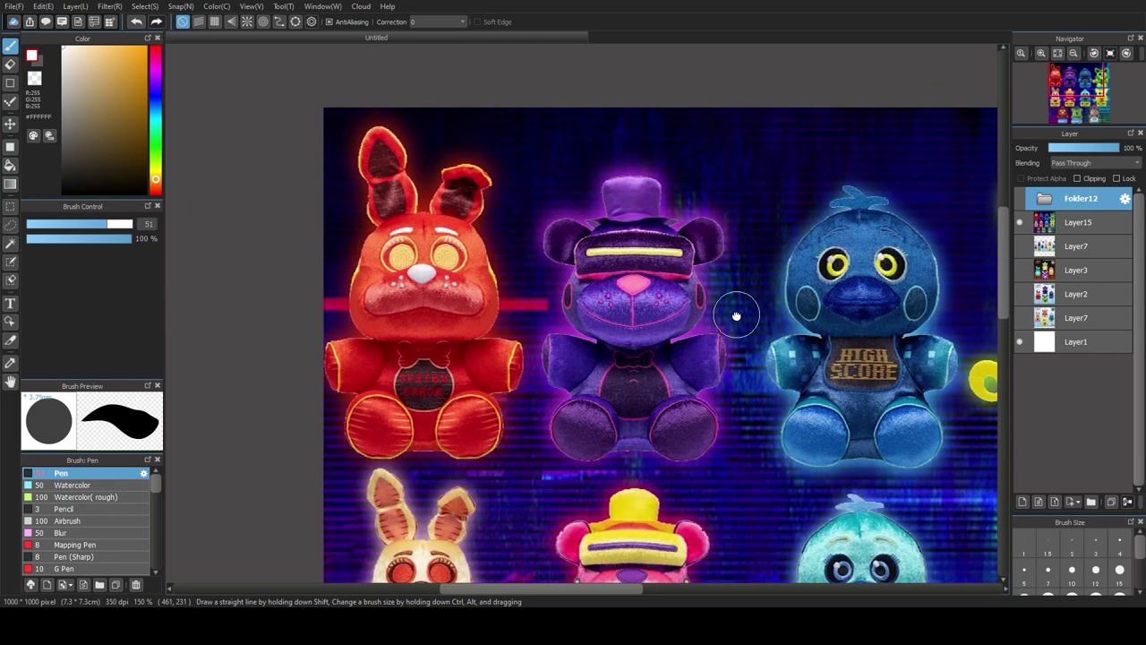
drag(519, 305, 422, 284)
mouse_move(628, 294)
mouse_down()
mouse_move(453, 283)
mouse_move(617, 296)
mouse_move(504, 298)
mouse_up()
scroll(537, 296, down, 5)
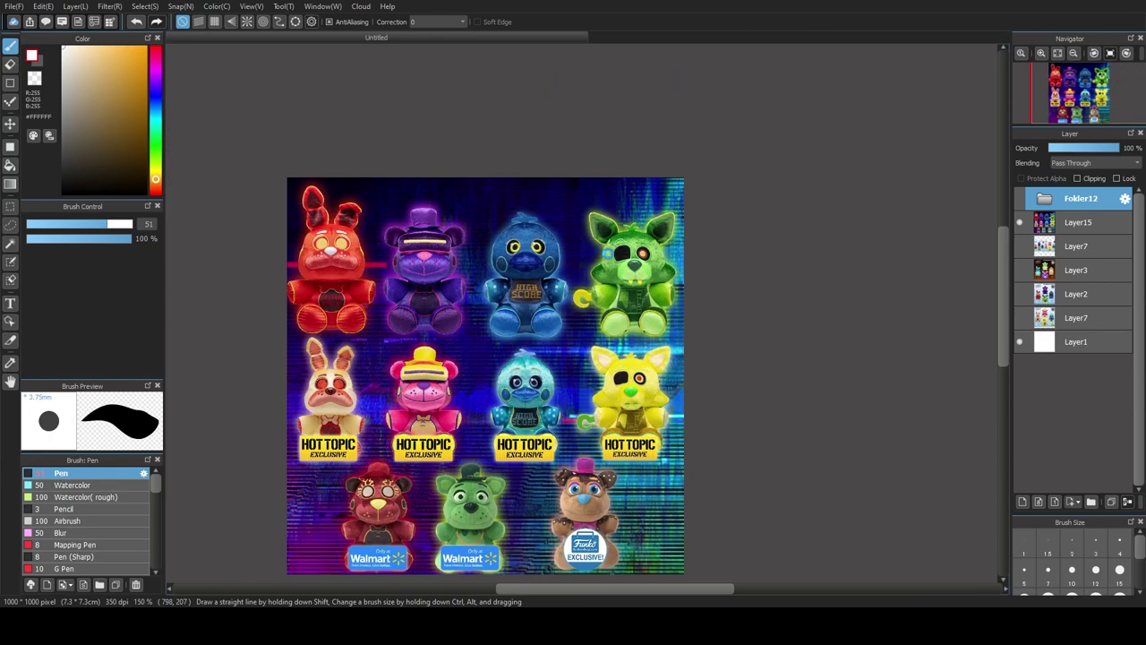
Step: Examine the Hot Topic, Walmart and Funko exclusive plushes in the lower two rows of the collage
scroll(529, 329, up, 5)
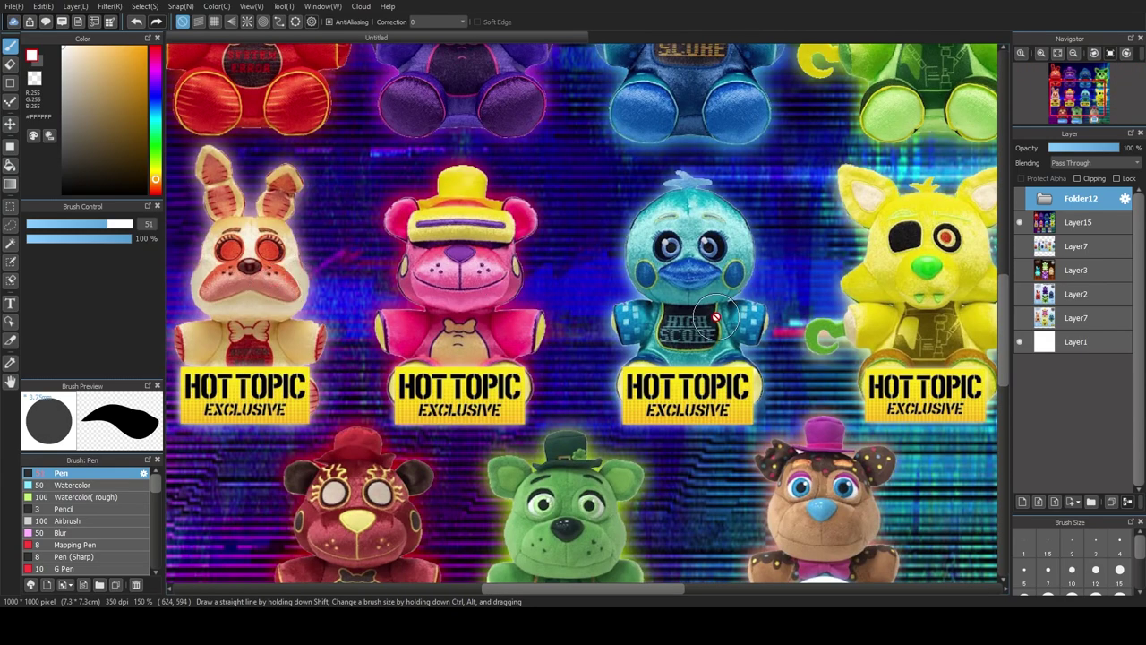
scroll(297, 276, down, 2)
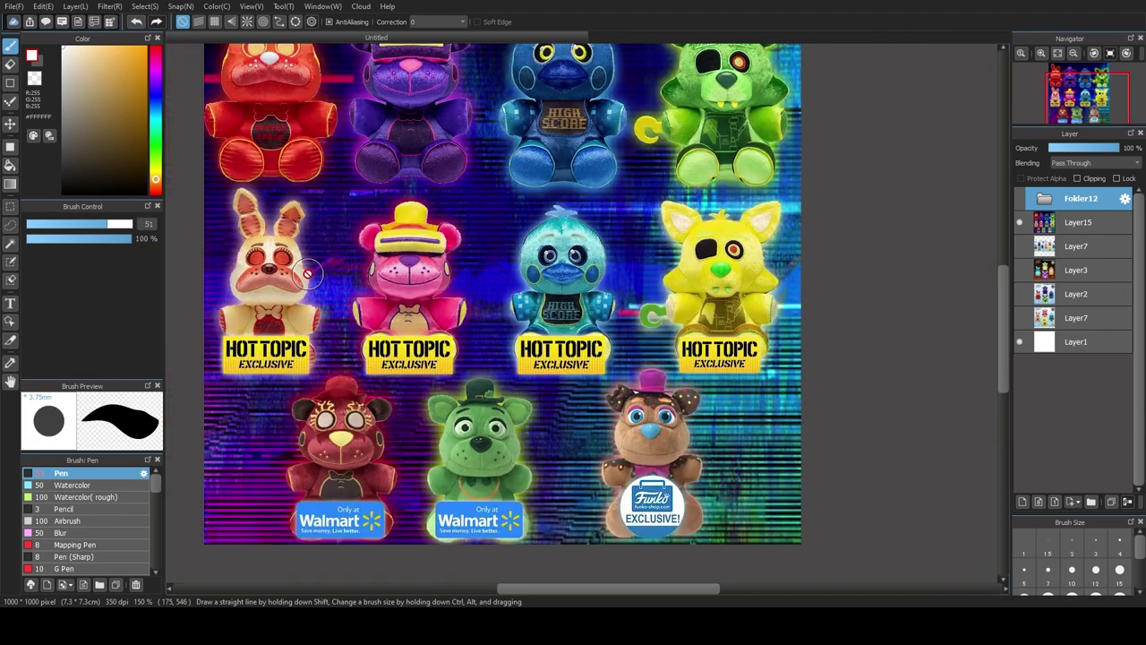
scroll(279, 256, up, 2)
drag(434, 278, 440, 312)
drag(413, 259, 418, 302)
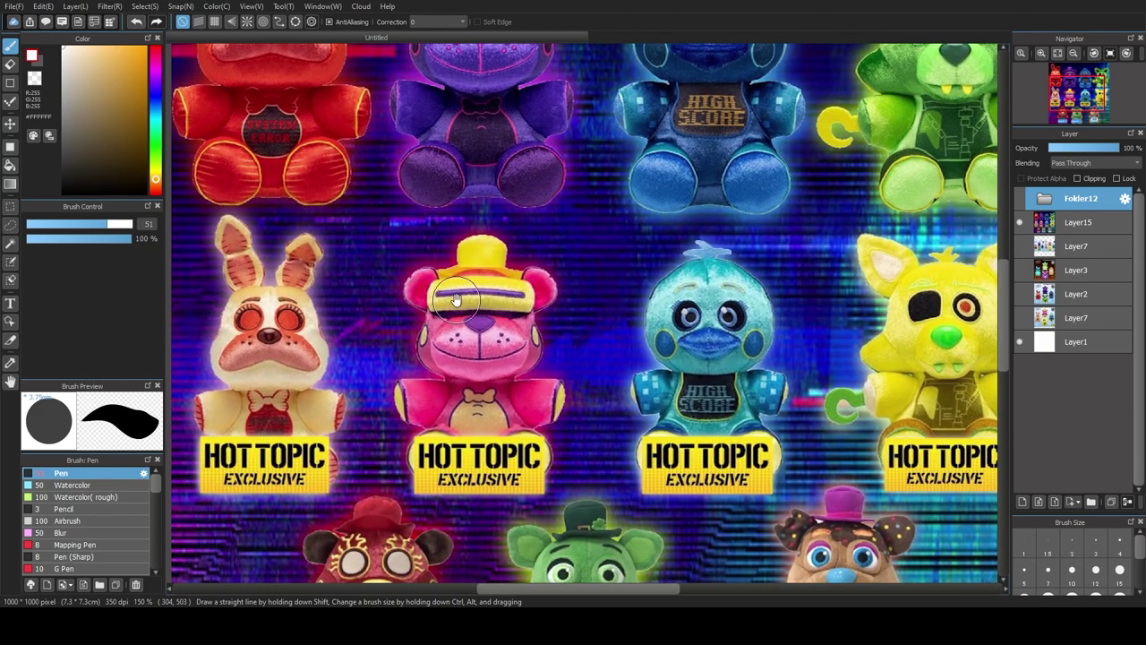
scroll(414, 303, down, 5)
scroll(516, 302, down, 1)
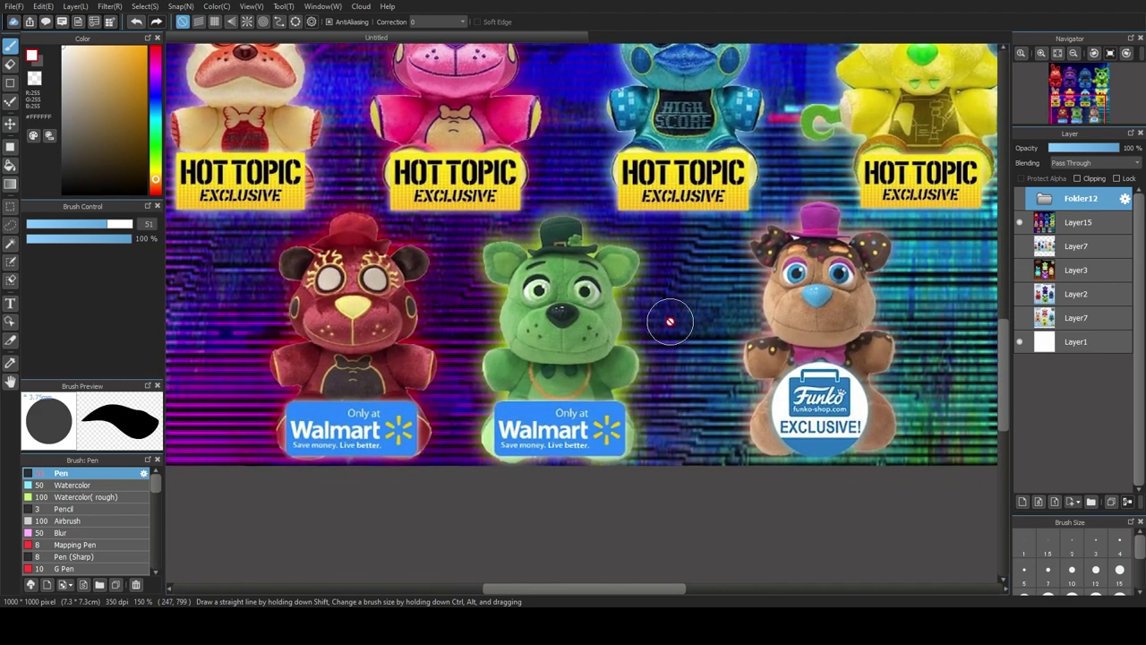
Step: Hide Layer15 and show the upper Layer7 with the two side-by-side Funko Fair 2022 images
click(1019, 223)
click(1019, 245)
scroll(578, 371, down, 2)
drag(574, 184, 561, 278)
scroll(581, 227, up, 2)
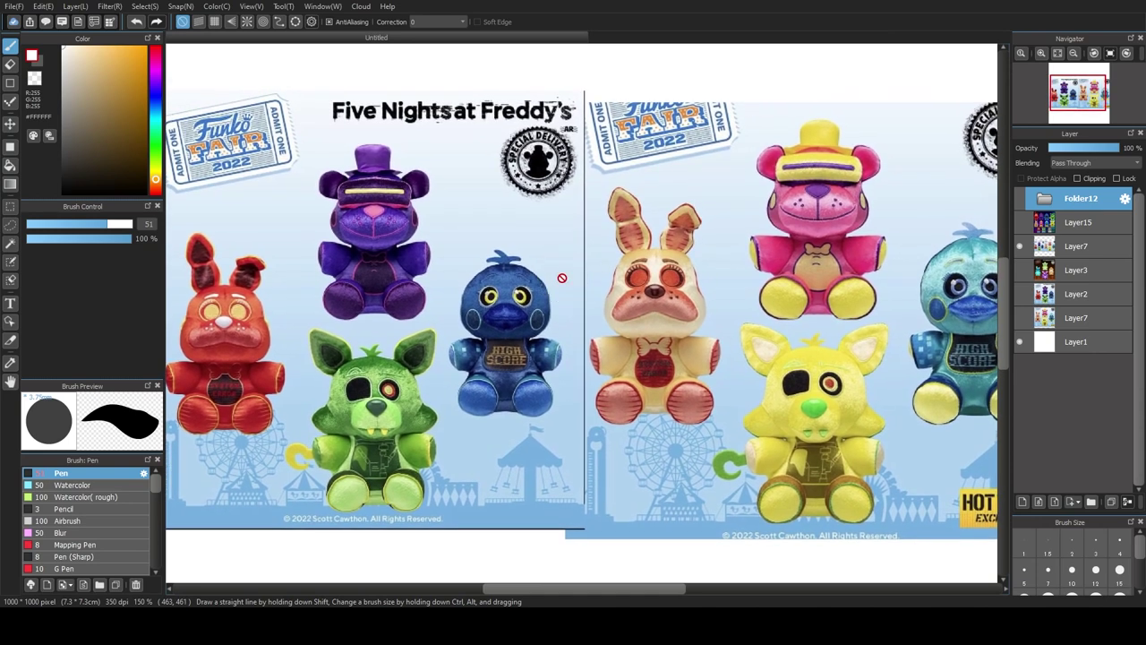
drag(515, 265, 649, 251)
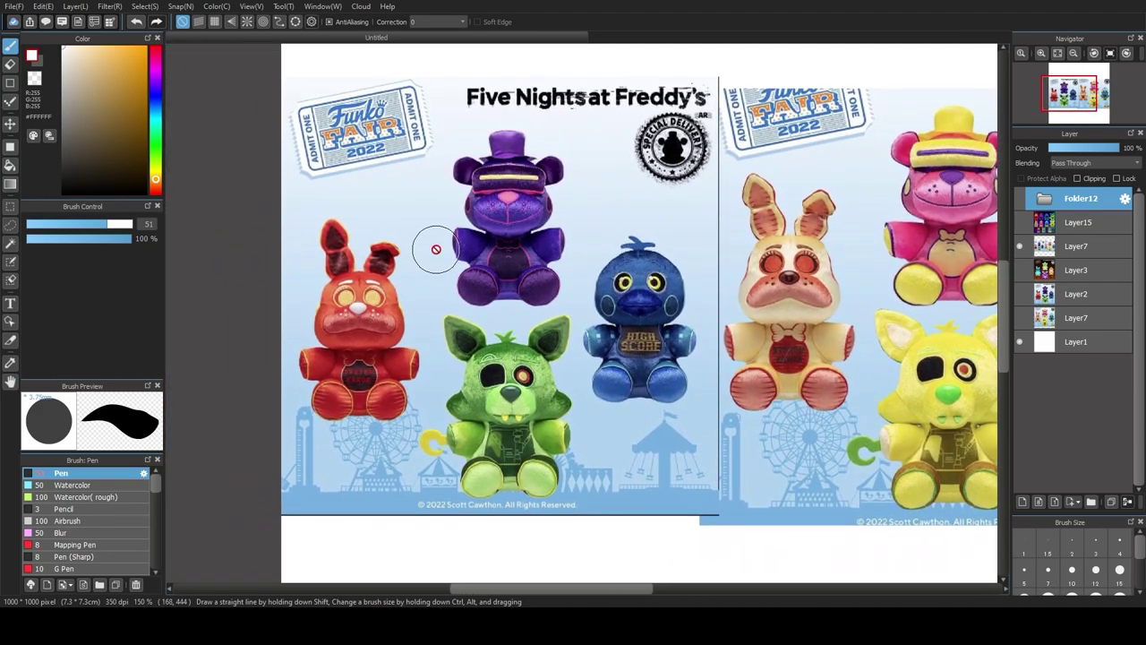
Step: Examine the Hot Topic plush variants in the second Funko Fair image up close
scroll(531, 261, right, 5)
scroll(531, 261, right, 3)
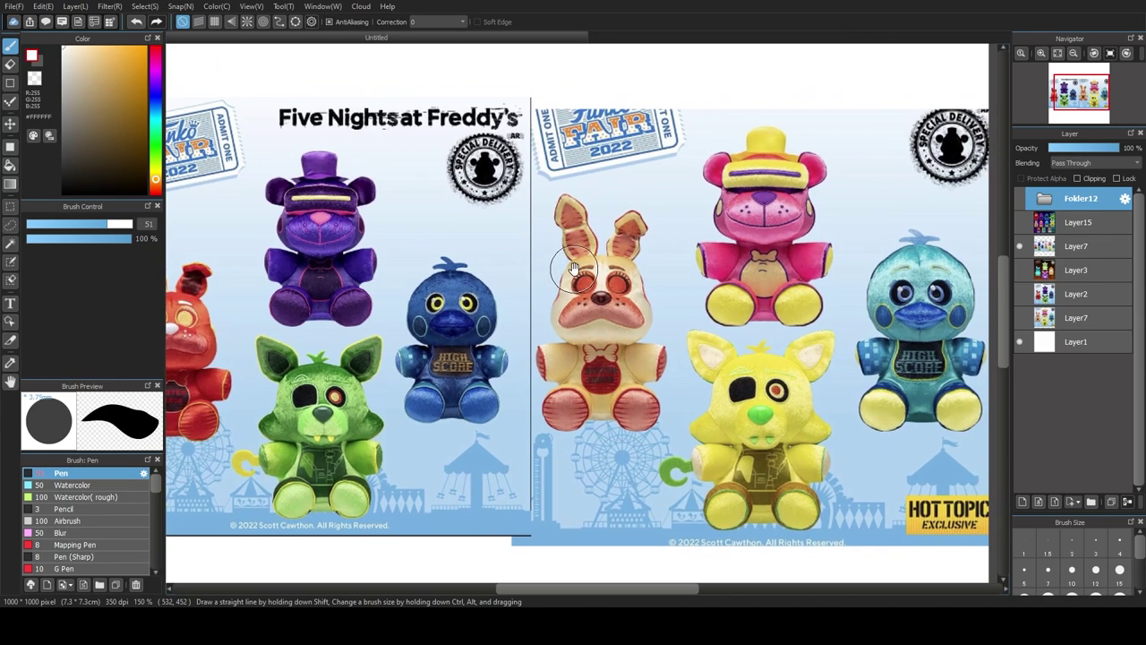
scroll(566, 279, right, 5)
scroll(618, 259, down, 2)
scroll(639, 252, up, 2)
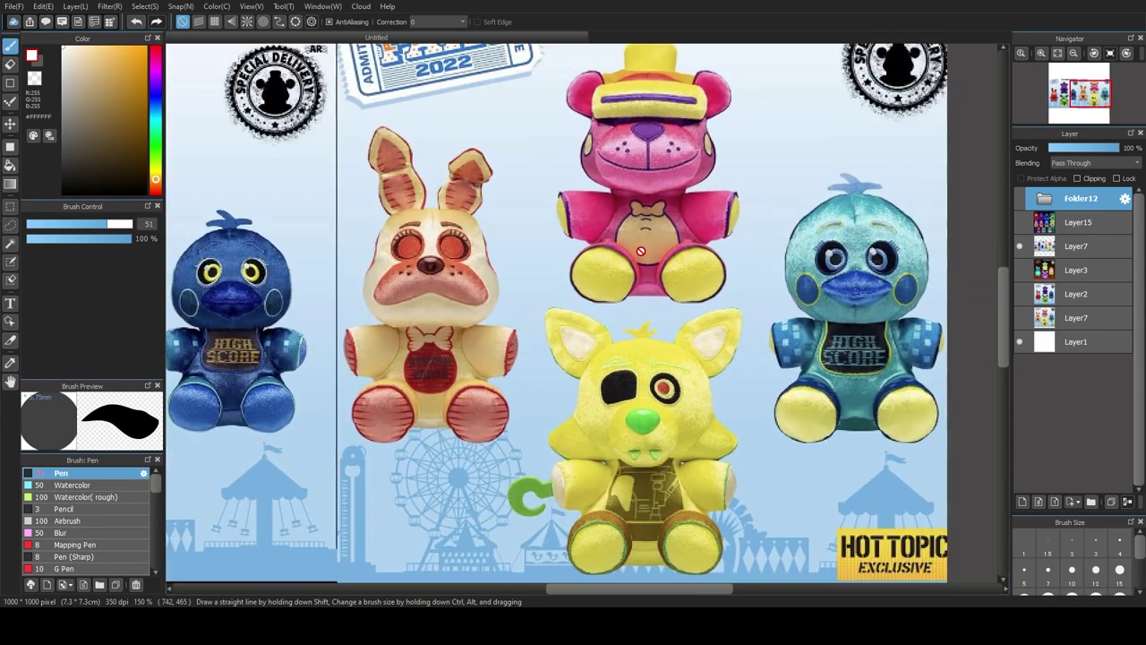
scroll(644, 250, down, 1)
scroll(644, 255, up, 1)
drag(632, 292, 535, 321)
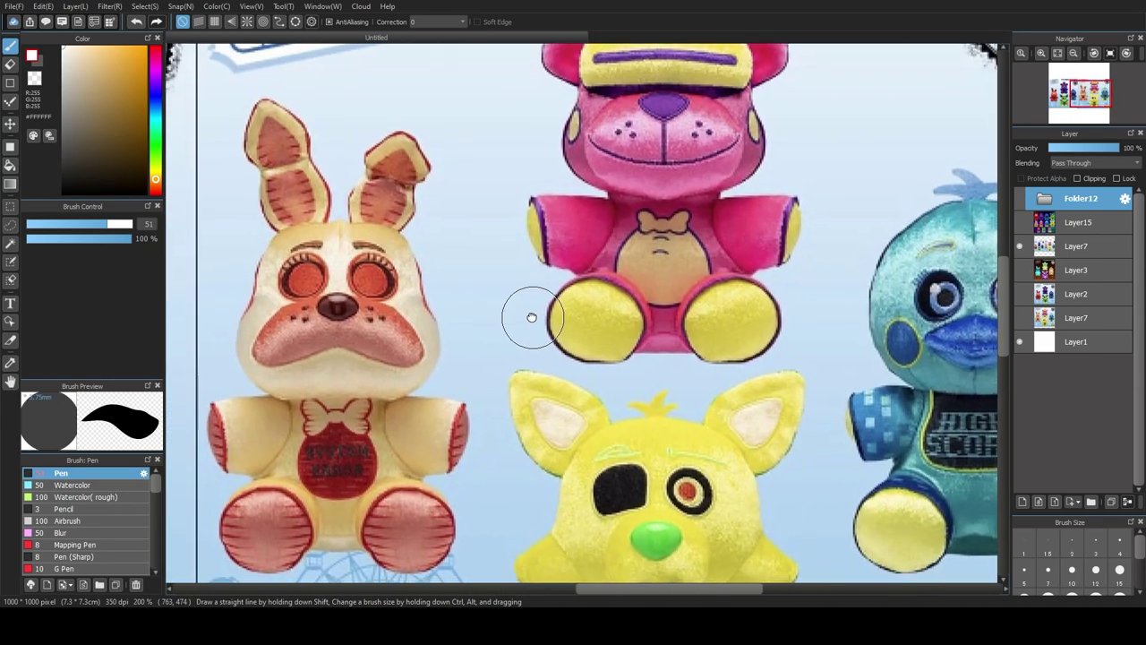
scroll(535, 320, down, 4)
scroll(506, 242, up, 3)
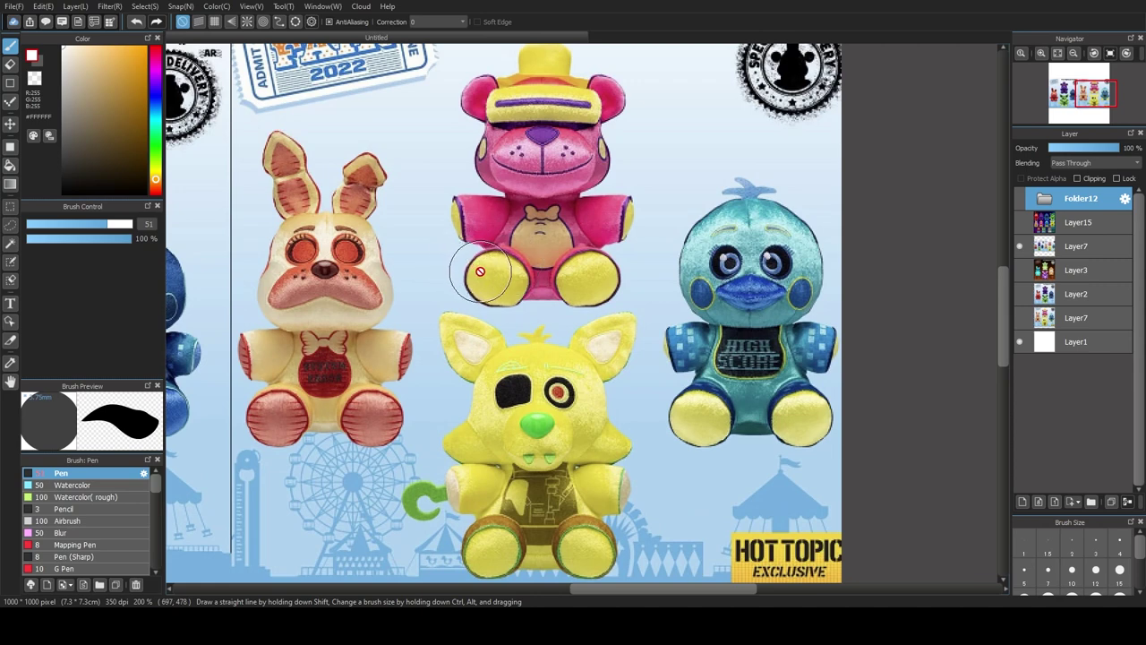
Step: Compare the original red, purple, green and blue plushes with their Hot Topic counterparts across the two images
drag(447, 271, 953, 269)
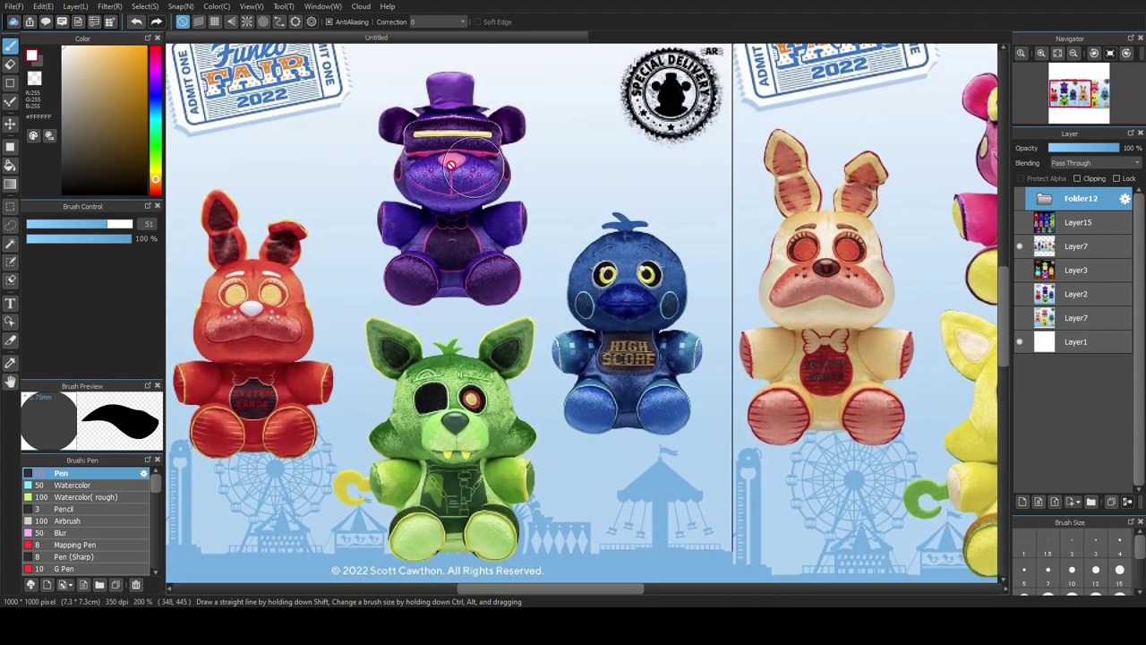
drag(651, 276, 602, 266)
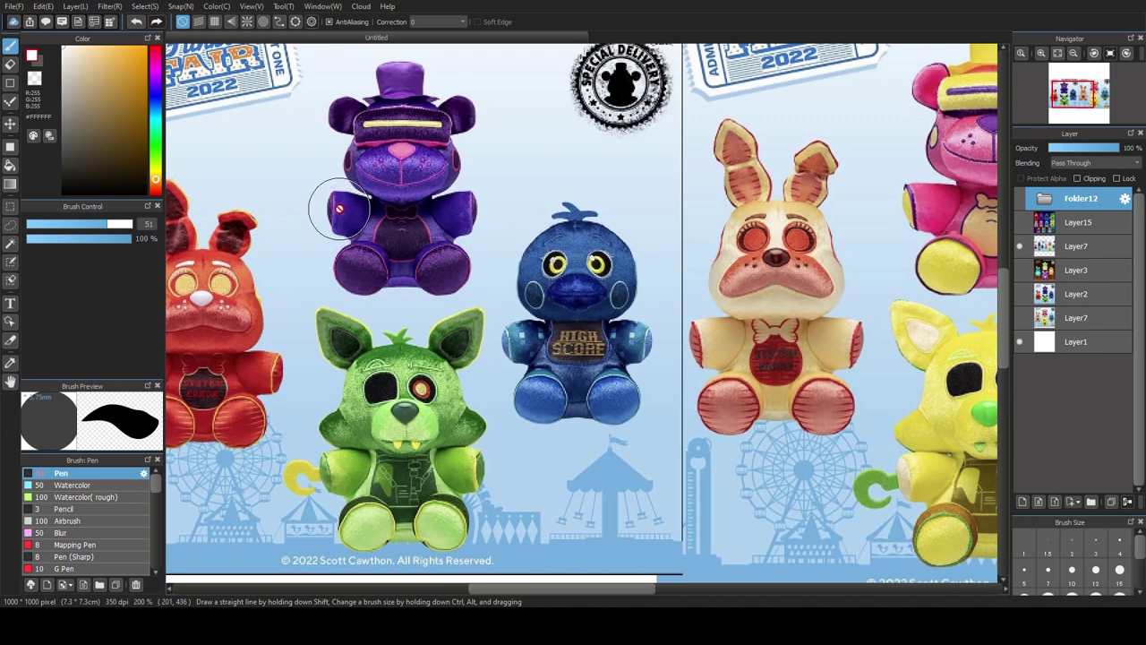
drag(642, 228, 377, 258)
drag(587, 268, 504, 256)
drag(757, 237, 923, 316)
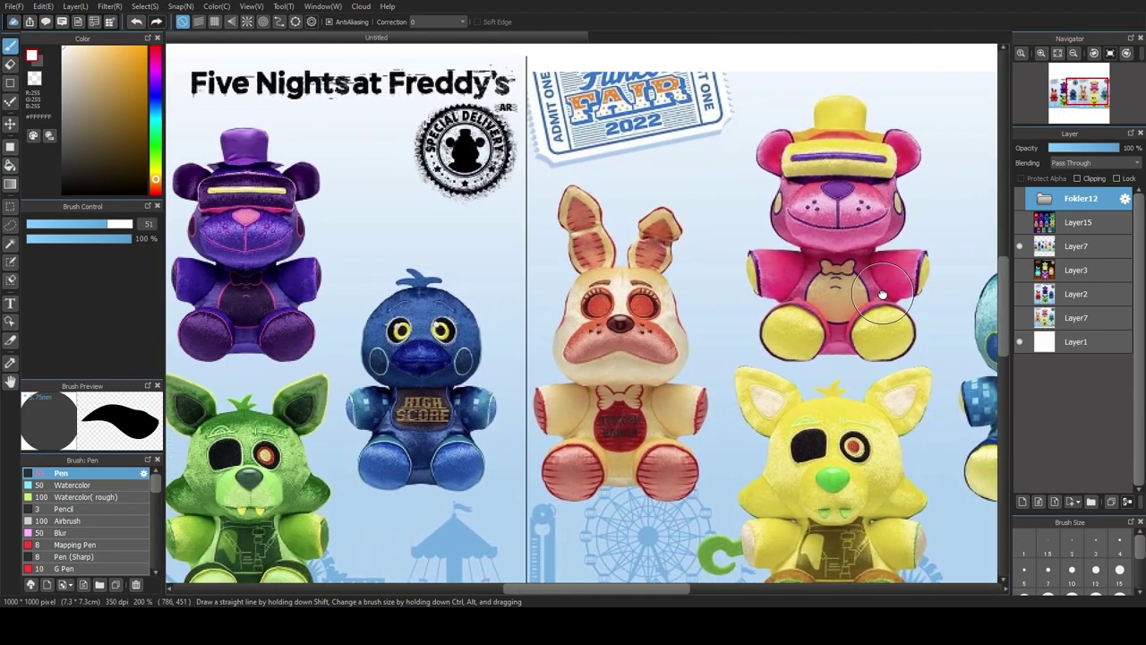
drag(881, 269, 940, 236)
Step: Hide the upper Layer7 and show Layer2 to view the original four plushes on their own
click(1019, 248)
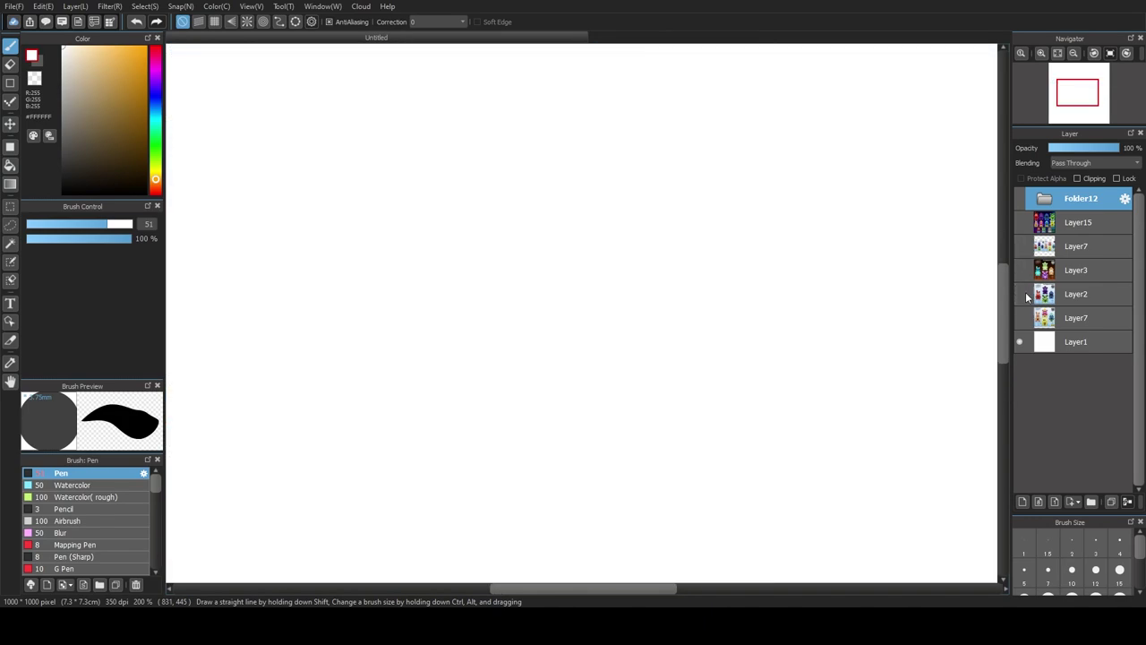
click(1019, 294)
scroll(649, 295, down, 1)
scroll(502, 305, down, 2)
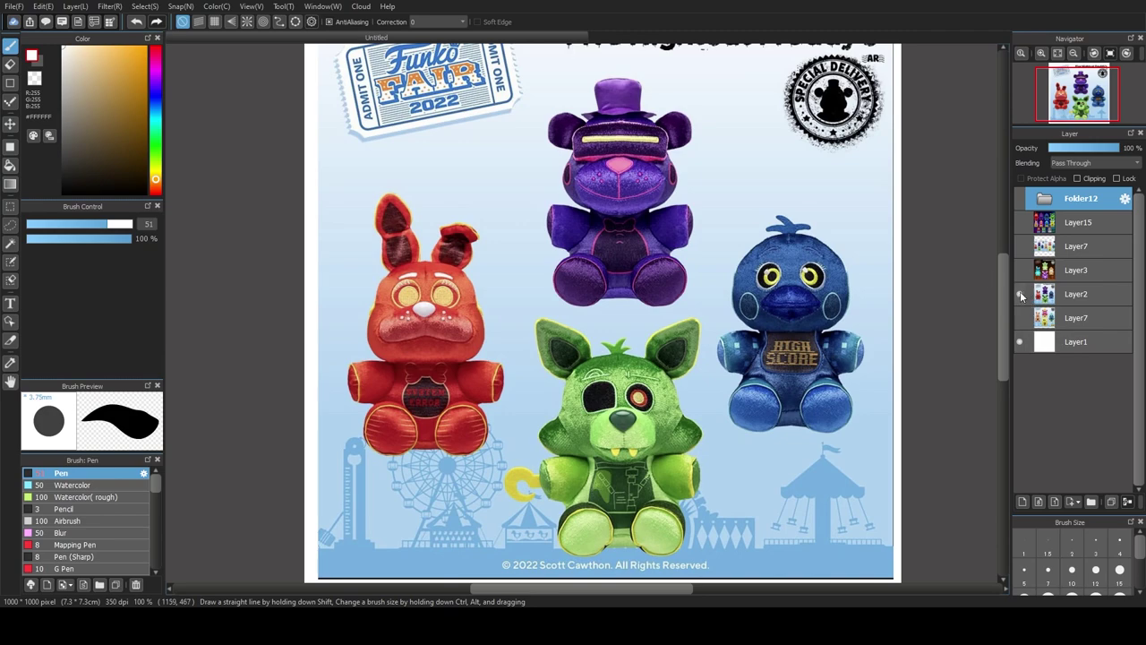
Step: Hide Layer2, show Layer3 and examine the colour-inverted versions of the four plushes
click(1019, 294)
click(1019, 269)
scroll(625, 331, right, 1)
scroll(625, 331, up, 1)
scroll(626, 333, down, 1)
scroll(629, 335, up, 1)
scroll(637, 336, down, 2)
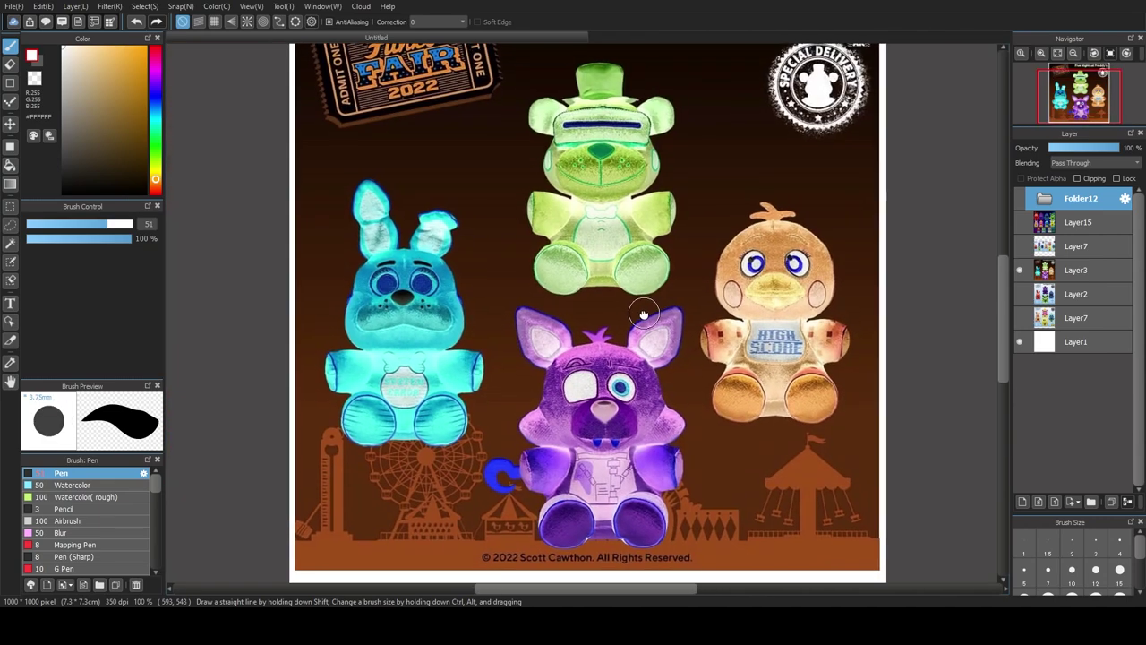
scroll(639, 309, up, 1)
mouse_move(587, 206)
mouse_down()
mouse_move(581, 287)
mouse_move(596, 220)
mouse_up()
scroll(597, 220, down, 1)
drag(509, 360, 510, 287)
scroll(516, 286, up, 1)
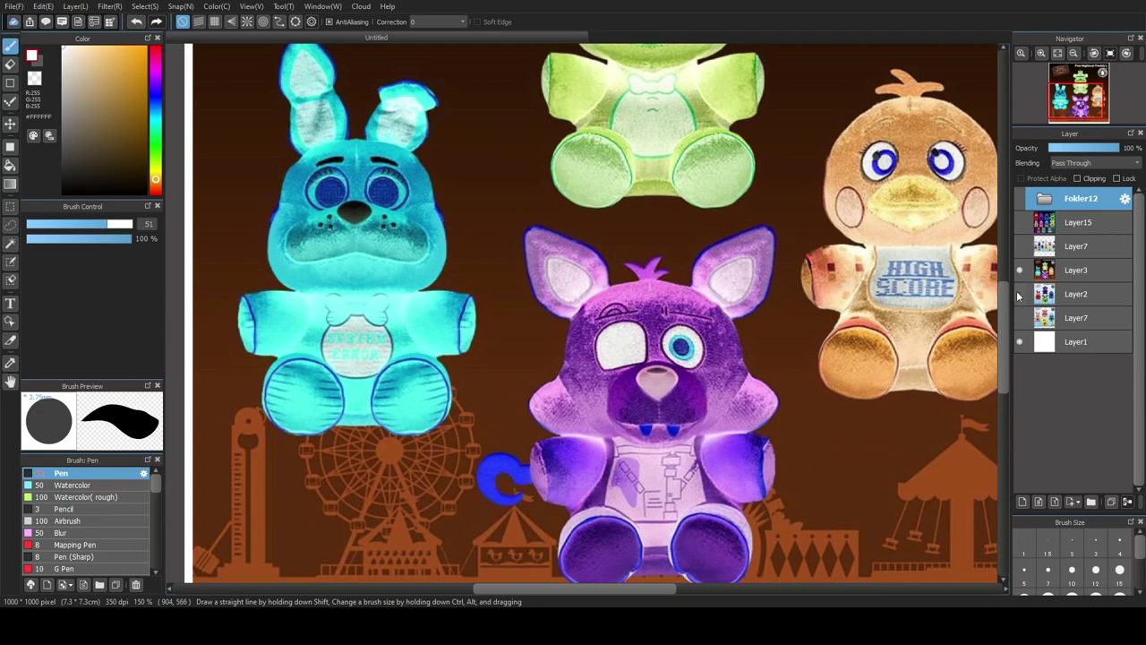
Step: Hide Layer3 and show the lower Layer7 to view the four Hot Topic plushes on their own
click(1018, 268)
click(1019, 318)
scroll(611, 333, down, 2)
drag(630, 287, 615, 321)
scroll(616, 321, up, 1)
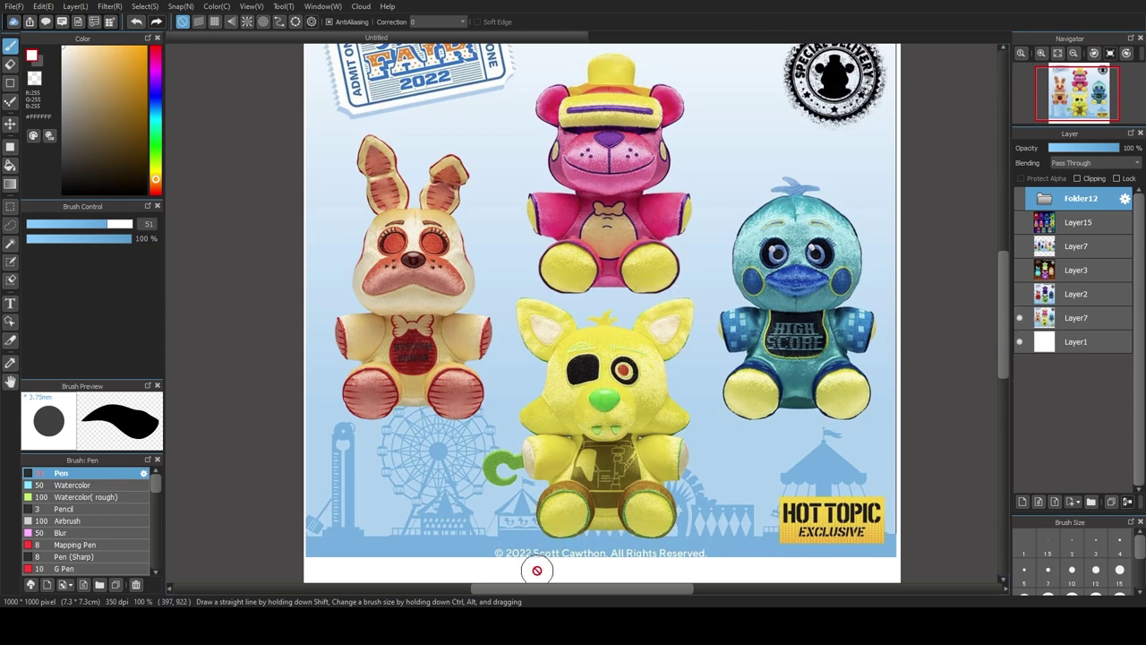
Step: Hide the lower Layer7, show Folder12 and compare its cut-out chick pair and fox pair up close
drag(659, 380, 655, 397)
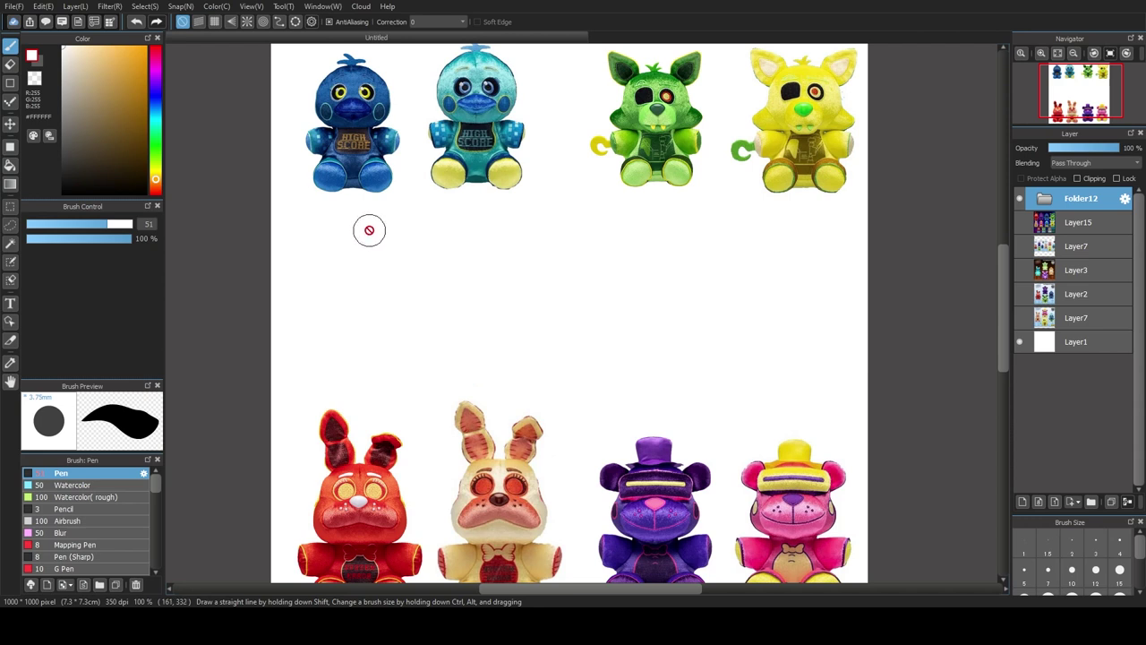
scroll(358, 125, up, 3)
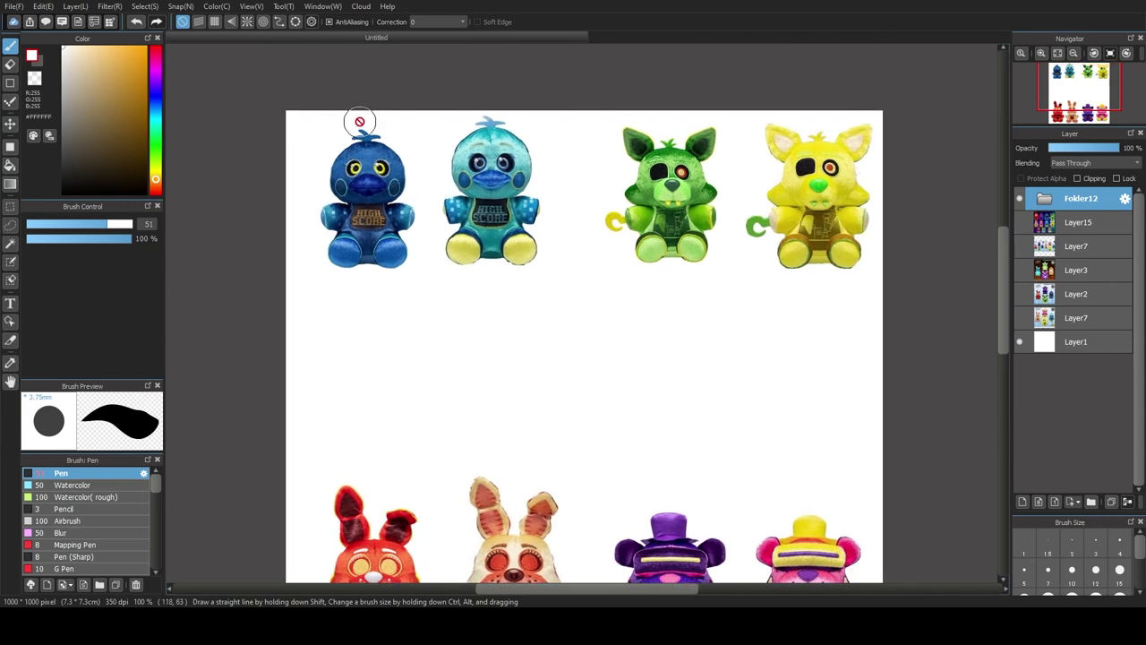
scroll(362, 135, up, 1)
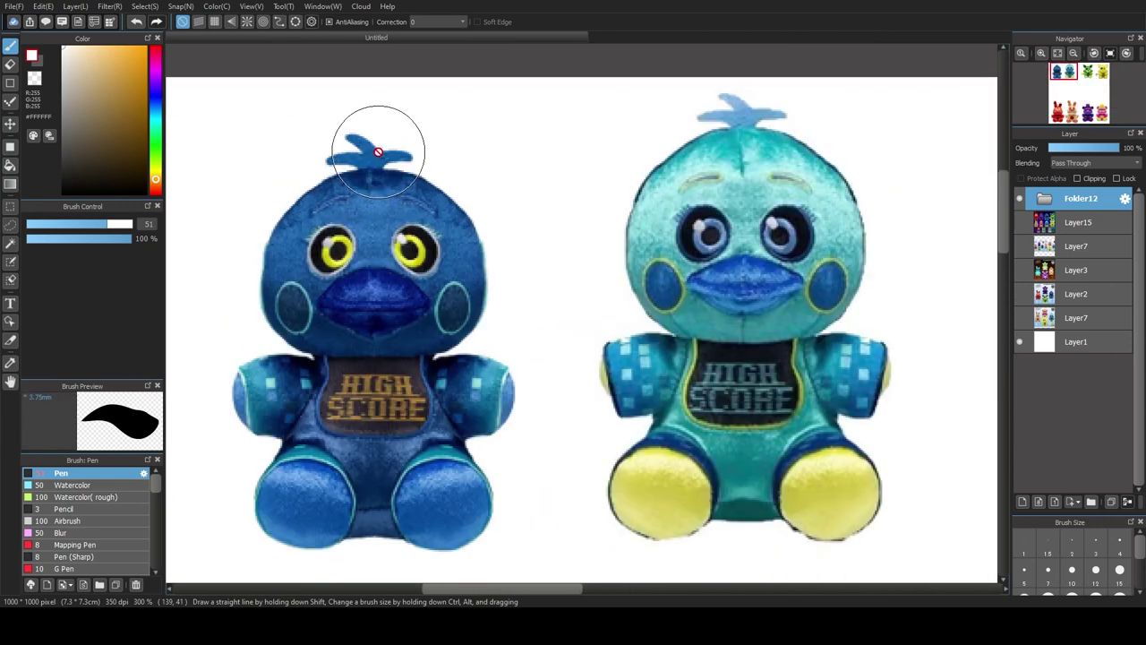
drag(507, 387, 218, 303)
drag(748, 235, 287, 272)
drag(724, 302, 544, 283)
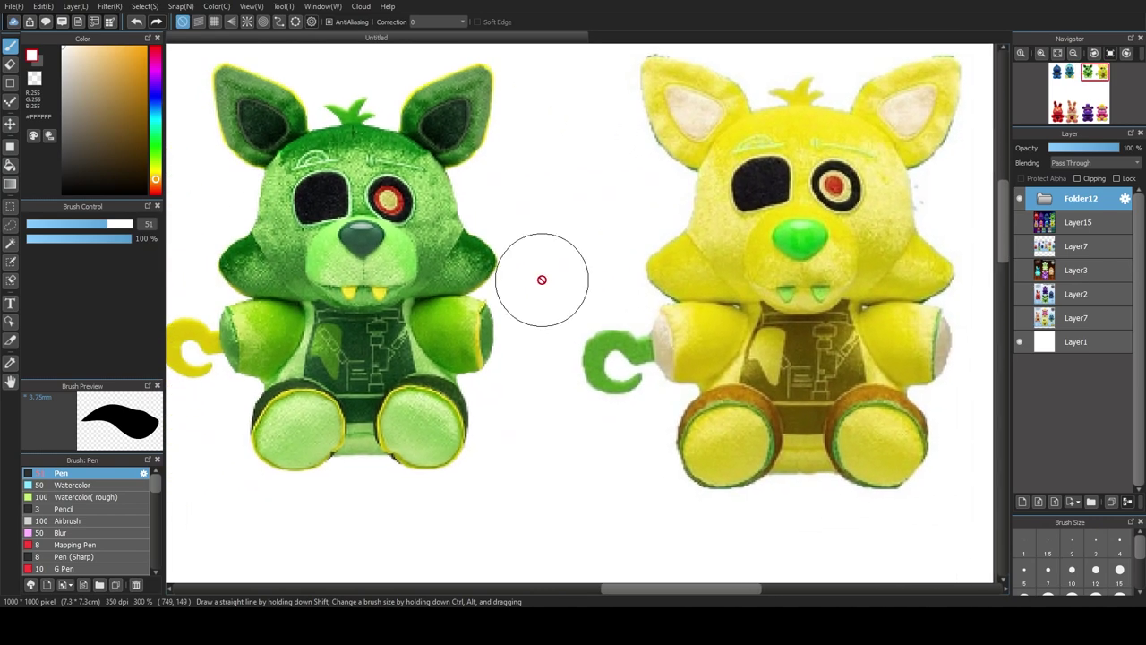
Step: Examine the cut-out rabbits and the purple and pink bears in the bottom row, enlarging the bear pair
scroll(619, 273, down, 1)
scroll(617, 294, down, 1)
scroll(627, 176, down, 5)
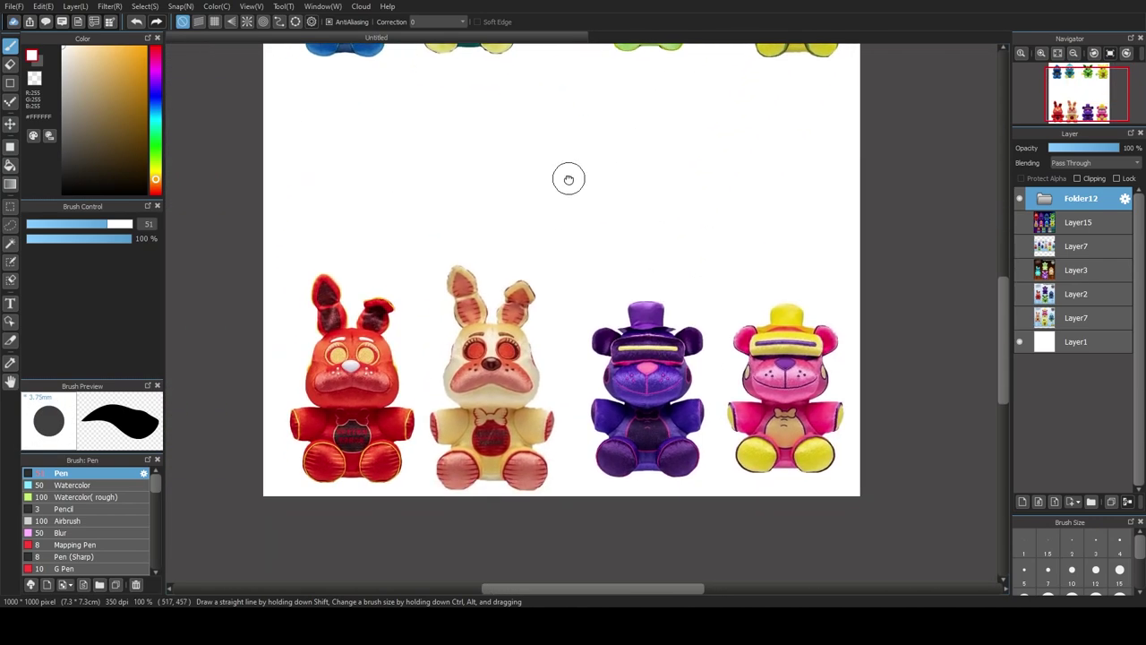
scroll(464, 305, up, 1)
scroll(230, 256, right, 5)
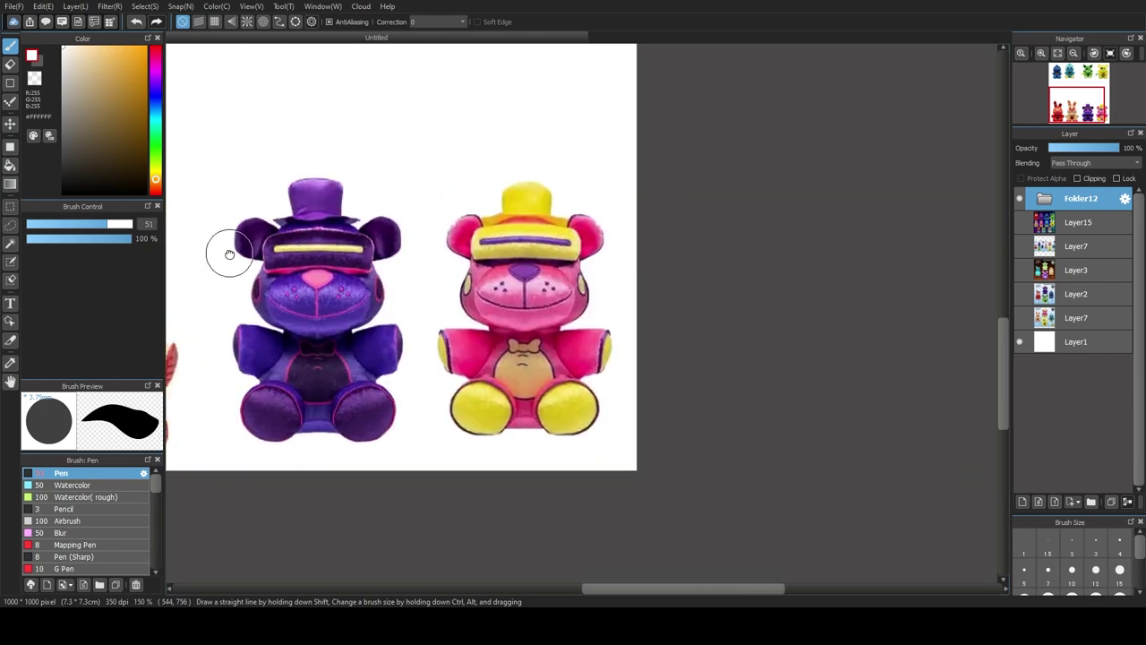
scroll(269, 260, left, 1)
scroll(347, 262, up, 1)
scroll(327, 310, up, 1)
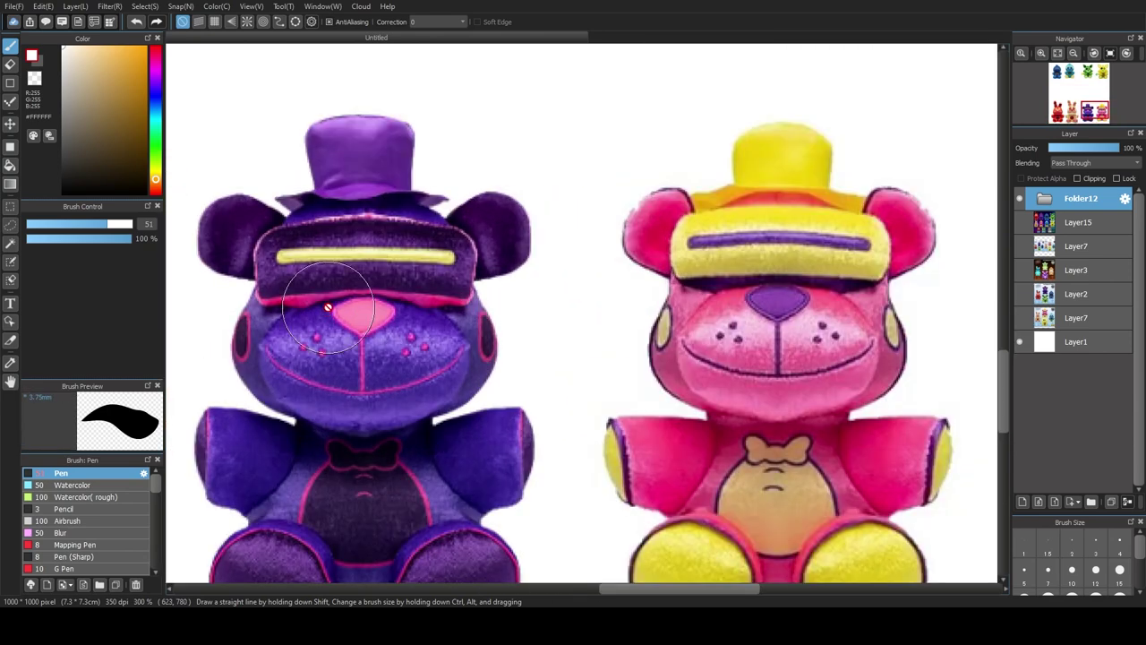
scroll(328, 307, down, 1)
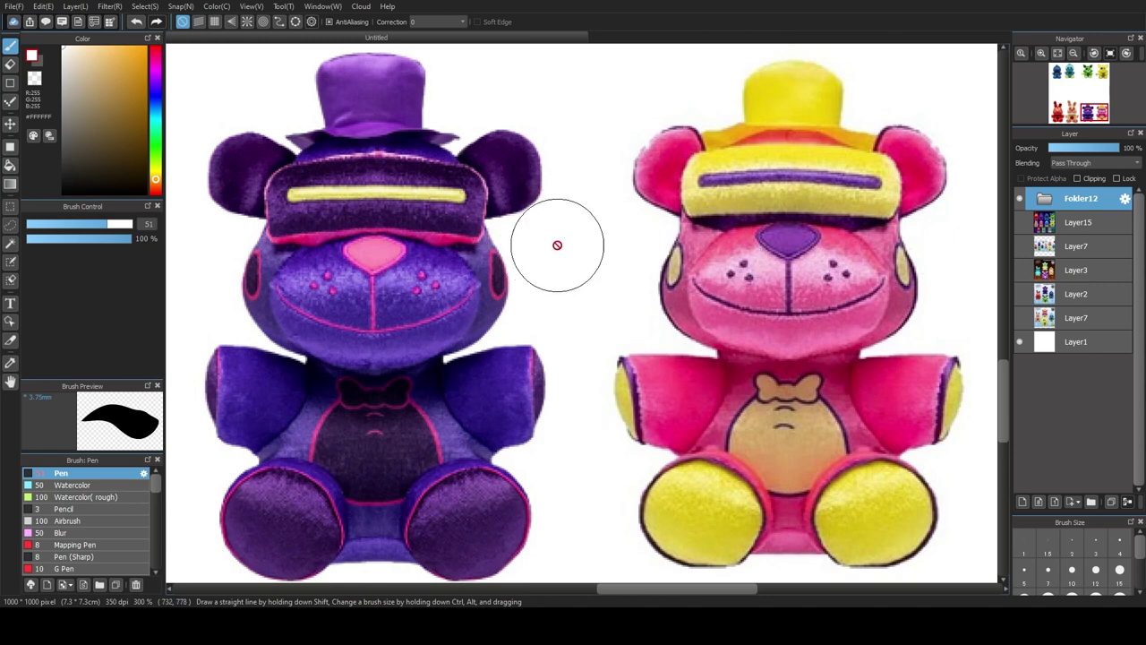
Step: Set the Pen brush size to 21
mouse_move(589, 256)
mouse_down()
mouse_move(542, 292)
mouse_move(608, 272)
mouse_move(592, 263)
mouse_up()
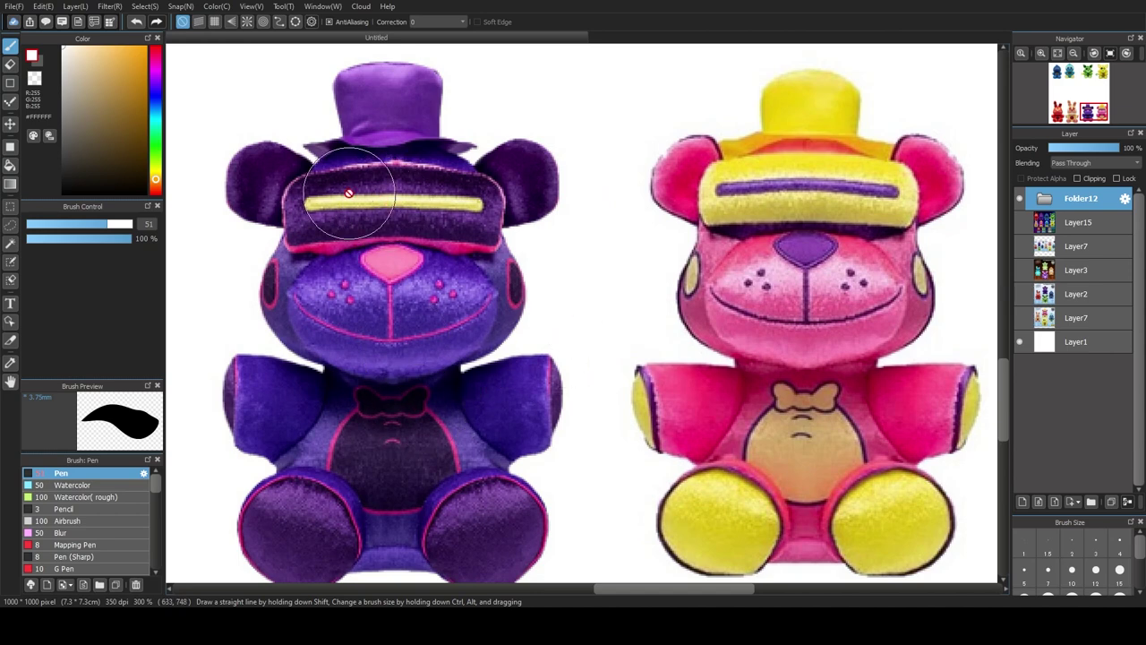
drag(96, 224, 75, 224)
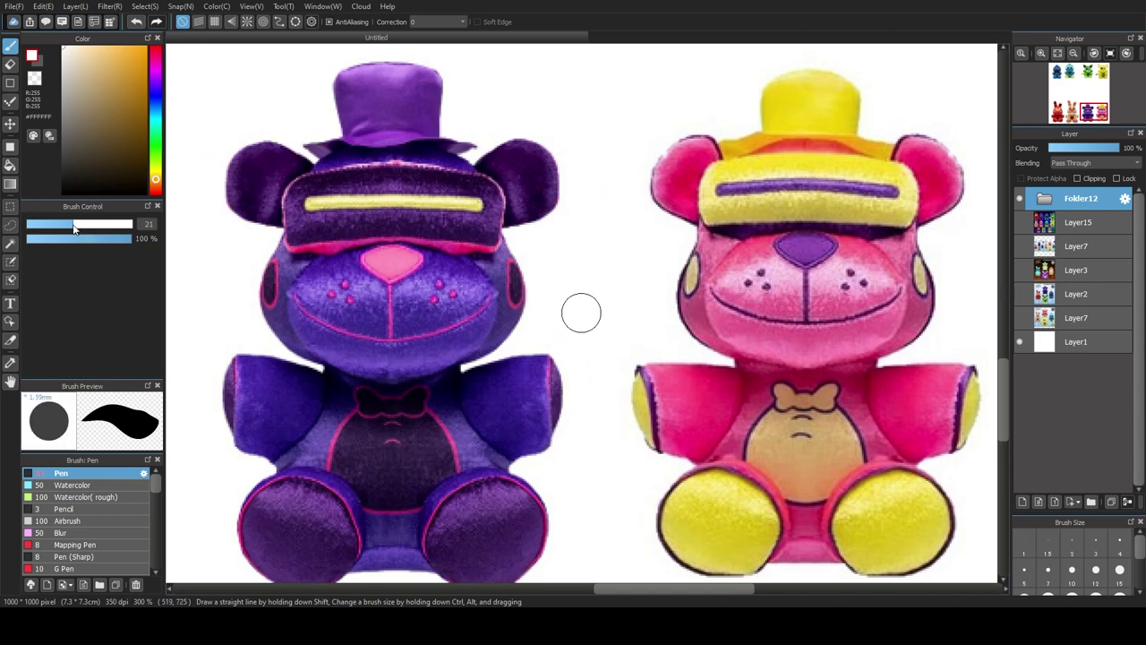
Step: Add a new layer and paint a purple swatch sampled from the purple bear's hat above the bear, using brush size 19
mouse_move(295, 185)
mouse_down()
mouse_move(296, 260)
mouse_move(393, 170)
mouse_up()
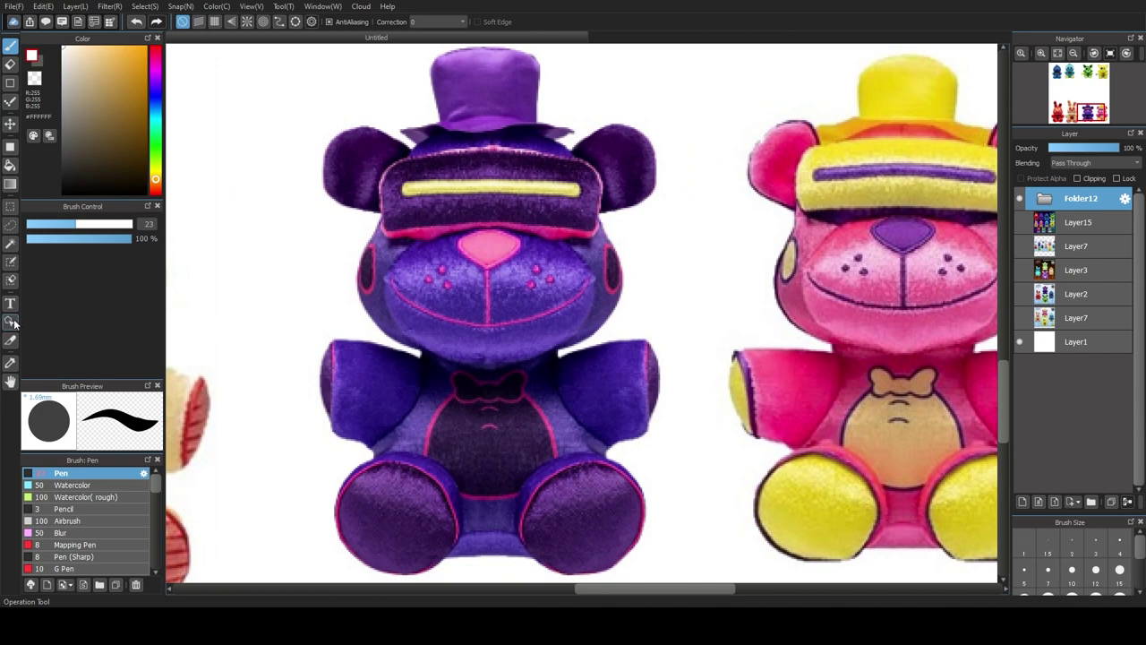
scroll(408, 295, up, 3)
scroll(408, 300, up, 2)
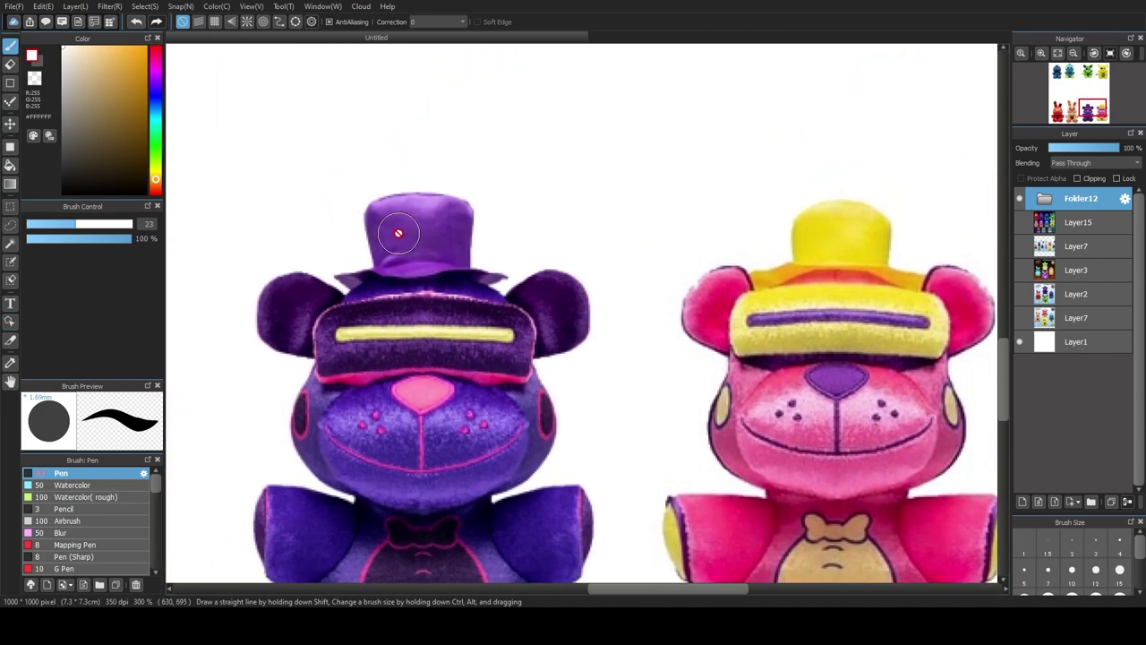
click(1022, 502)
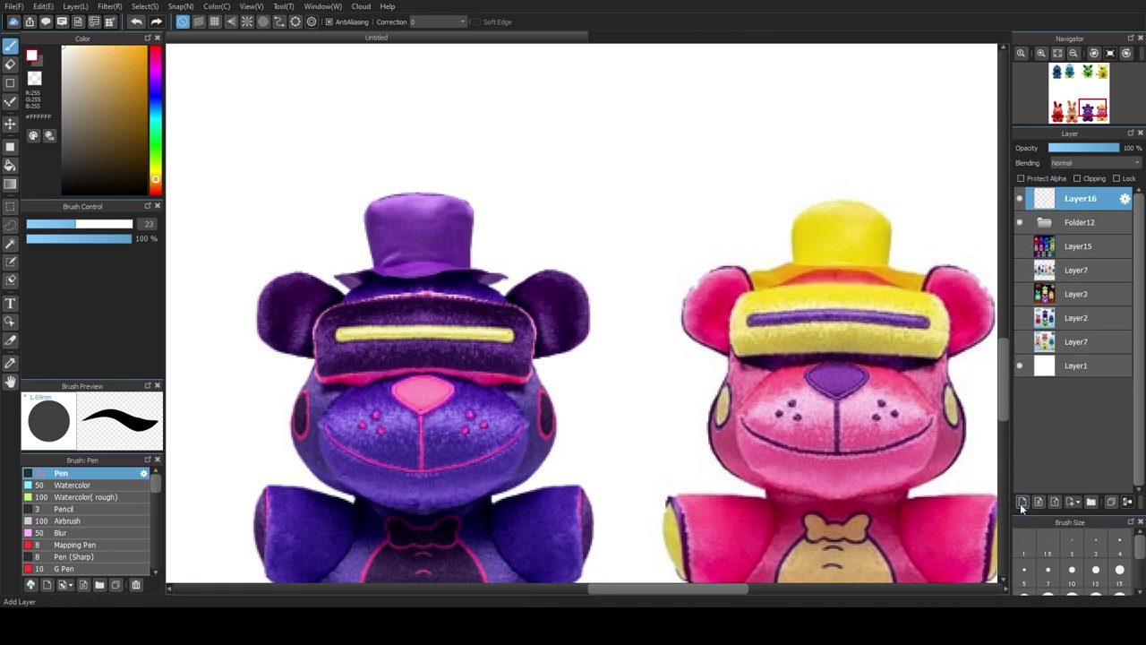
alt+click(396, 221)
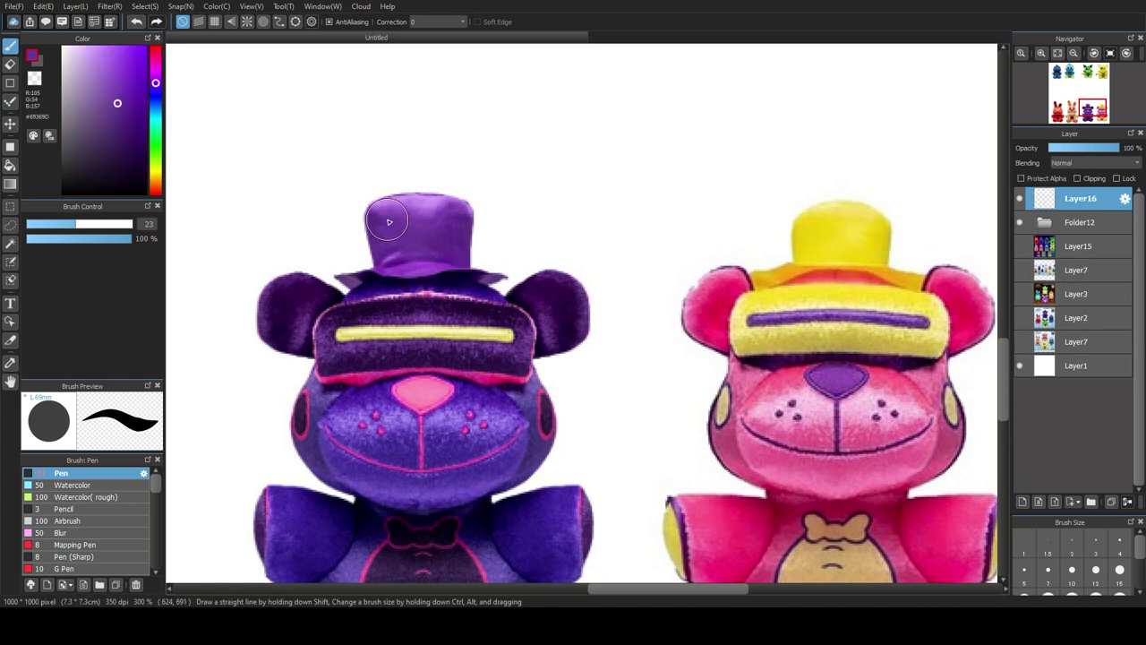
drag(73, 225, 65, 225)
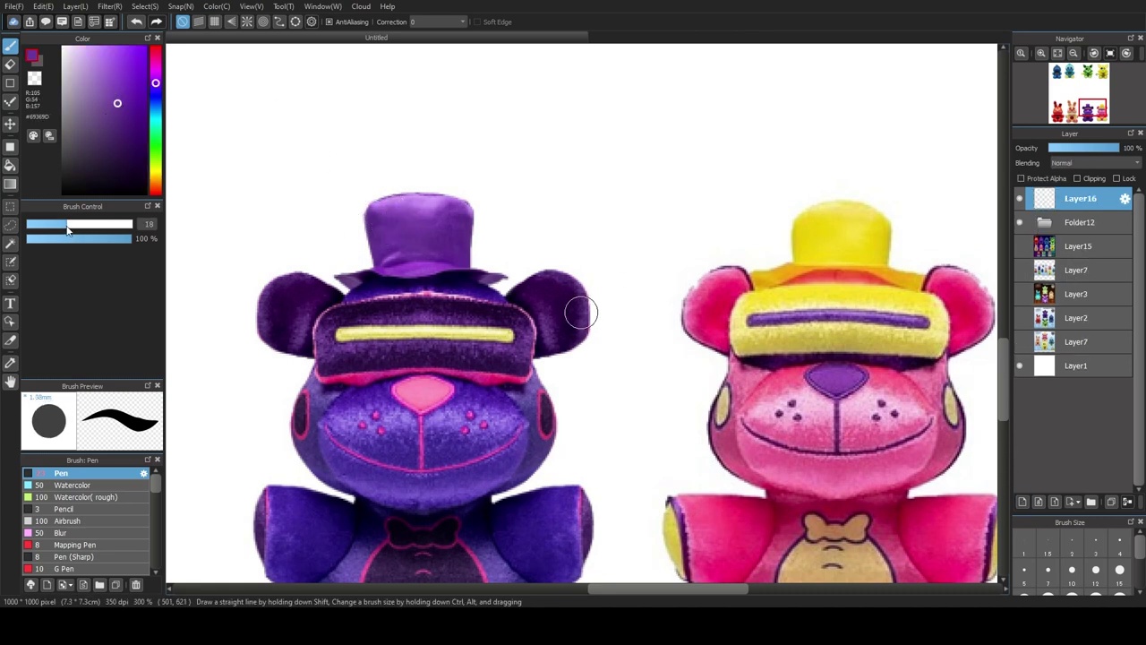
drag(342, 178, 335, 148)
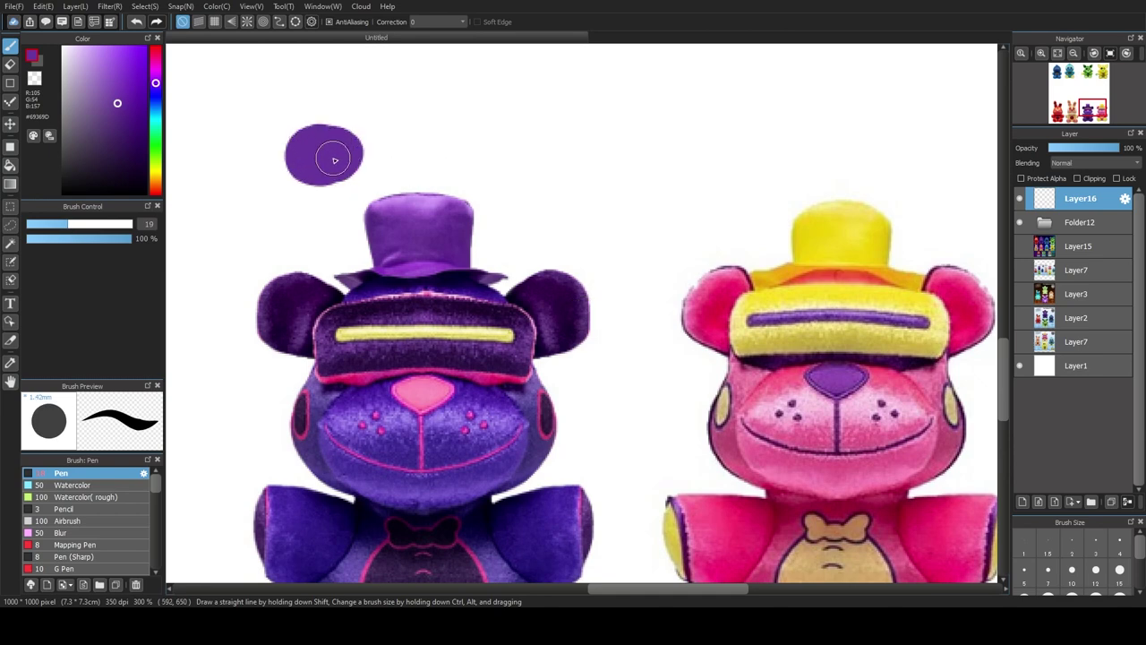
Step: Sample the pink of the purple bear's nose and paint a swatch of it beside the purple one
scroll(341, 170, down, 2)
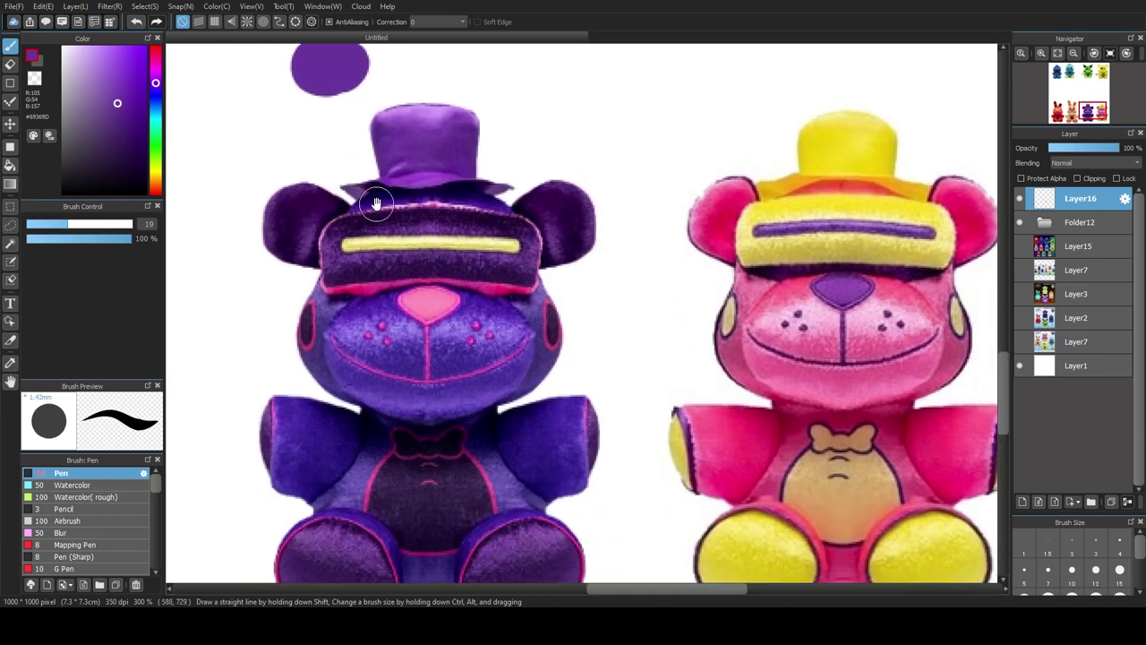
alt+click(424, 300)
mouse_move(352, 208)
mouse_down()
mouse_move(313, 334)
mouse_move(362, 158)
mouse_up()
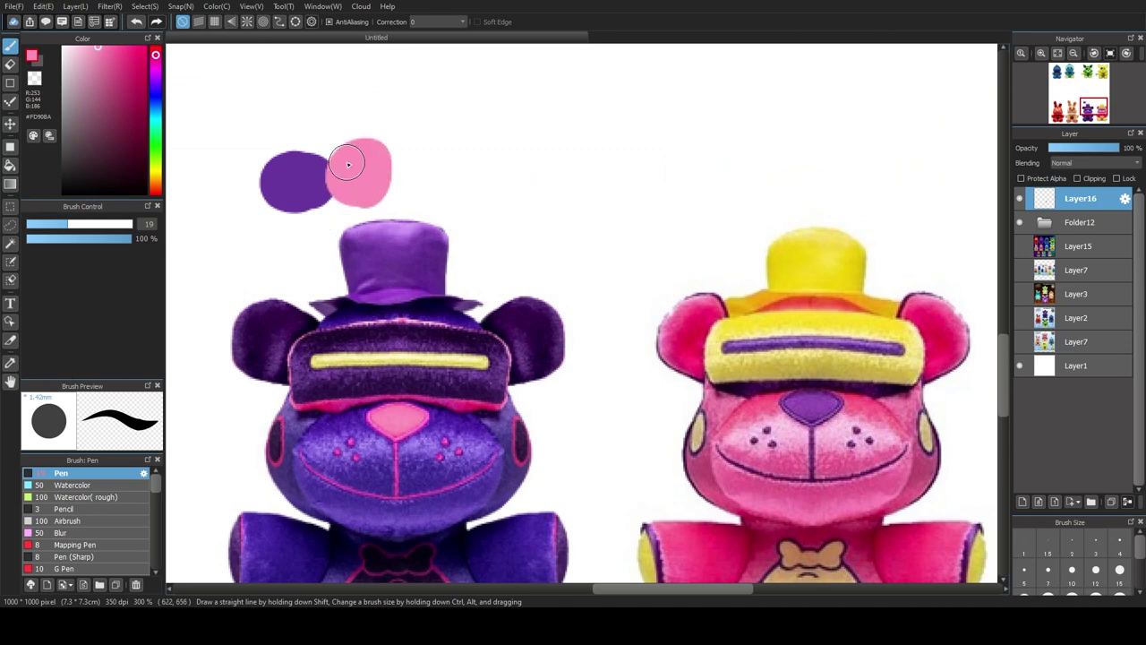
Step: Sample the yellow stripe on the purple bear's visor and add a yellow swatch beside the pink one
drag(346, 317, 379, 239)
scroll(379, 240, down, 1)
right_click(438, 240)
drag(434, 142, 340, 317)
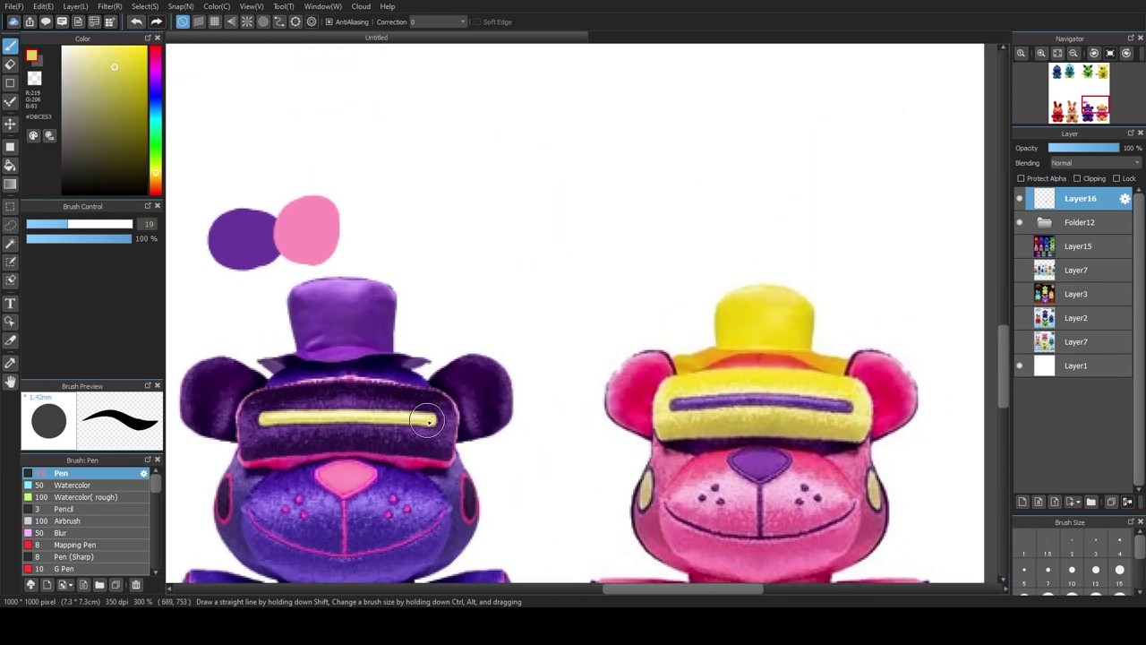
scroll(357, 230, down, 3)
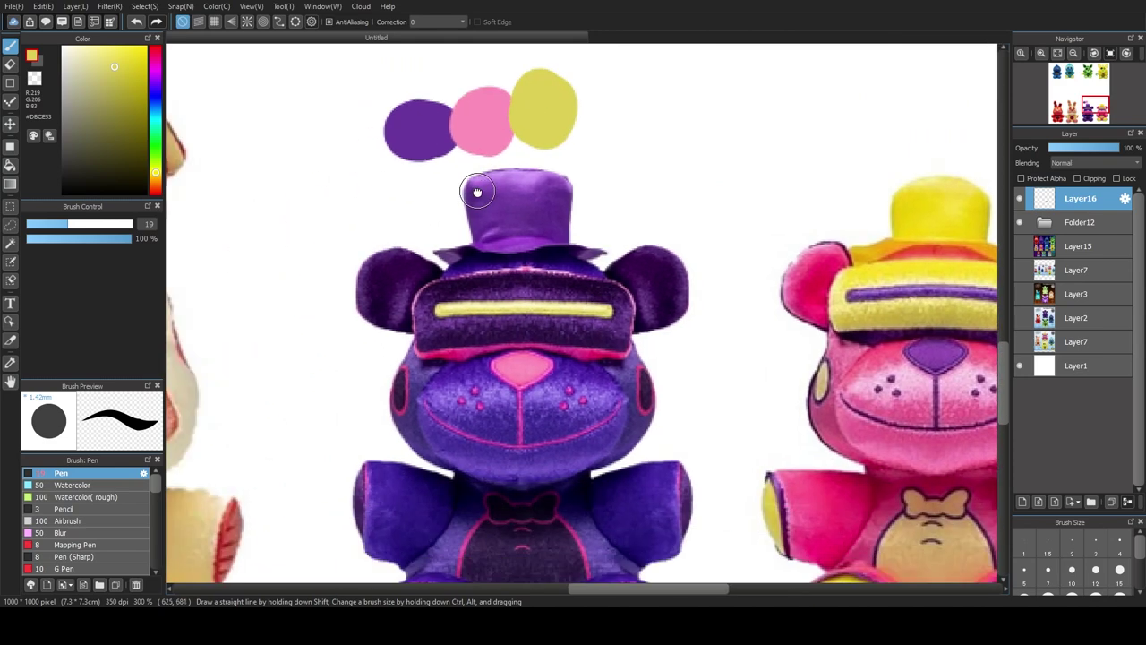
Step: Sample the dark purple of the purple bear's belly and paint a swatch of it at the row's free end beside the purple one
scroll(349, 255, down, 3)
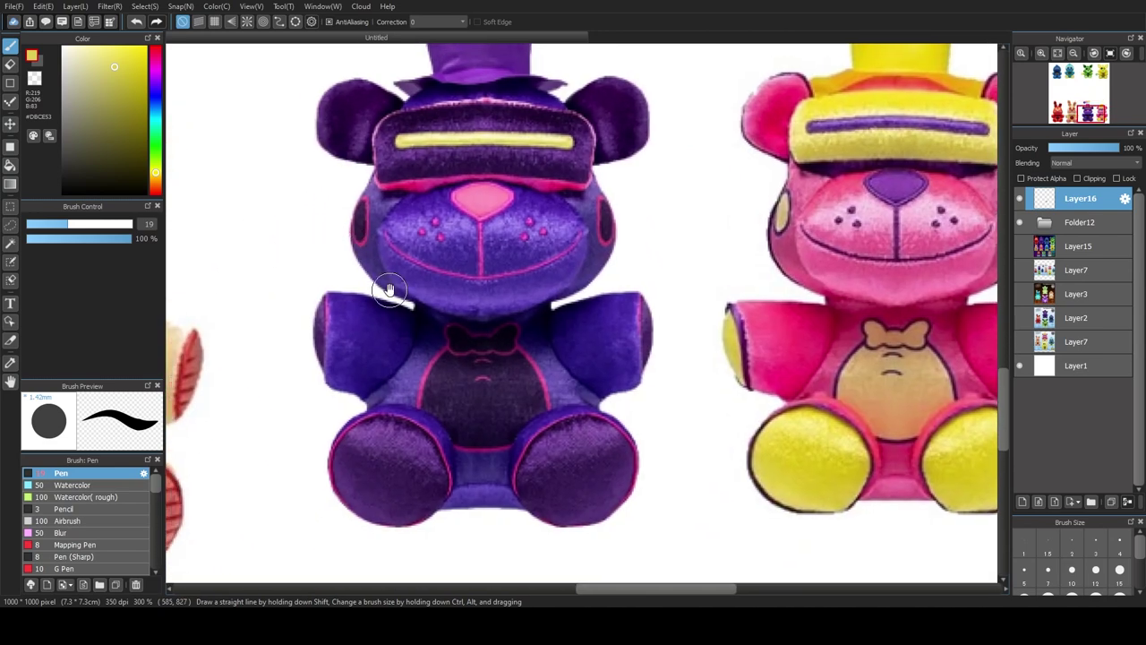
alt+click(448, 391)
scroll(311, 290, up, 5)
drag(311, 289, 317, 263)
Step: Sample the tan of the pink bear's belly and paint a swatch of it above that bear's hat
scroll(305, 223, down, 5)
mouse_move(330, 187)
mouse_down()
mouse_move(307, 302)
mouse_move(320, 225)
mouse_up()
alt+click(891, 523)
mouse_move(639, 308)
mouse_down()
mouse_move(504, 407)
mouse_move(470, 287)
mouse_up()
mouse_move(463, 379)
mouse_down()
mouse_move(477, 349)
mouse_move(583, 364)
mouse_move(586, 376)
mouse_move(586, 353)
mouse_move(551, 356)
mouse_move(540, 343)
mouse_move(629, 393)
mouse_up()
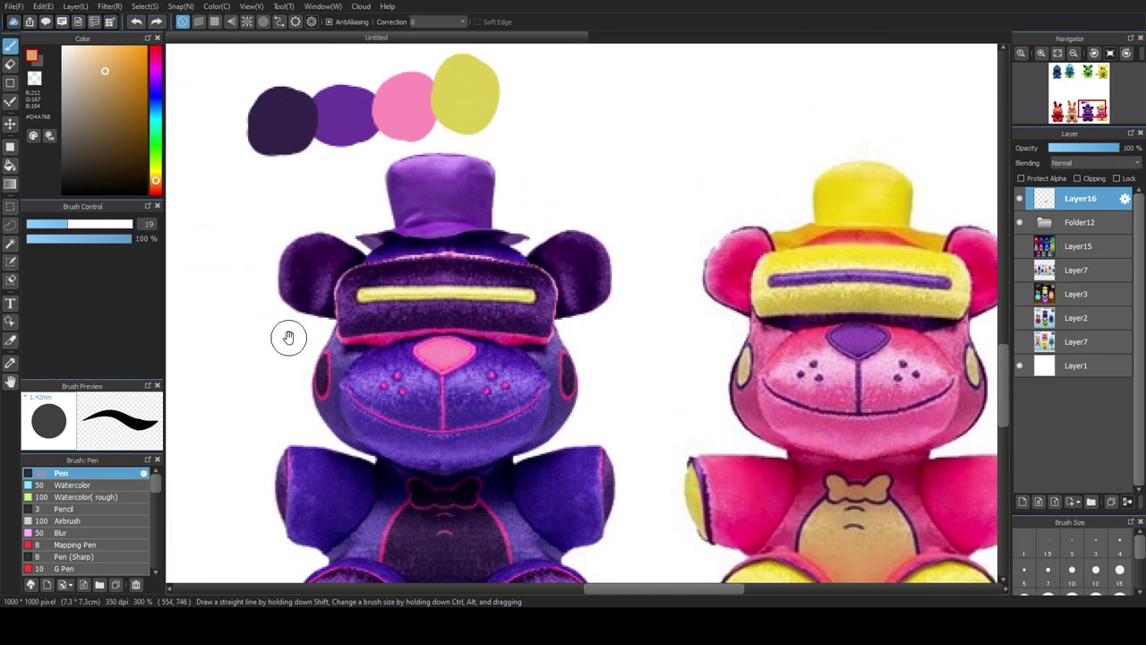
drag(287, 326, 271, 172)
drag(609, 354, 434, 424)
scroll(645, 455, up, 5)
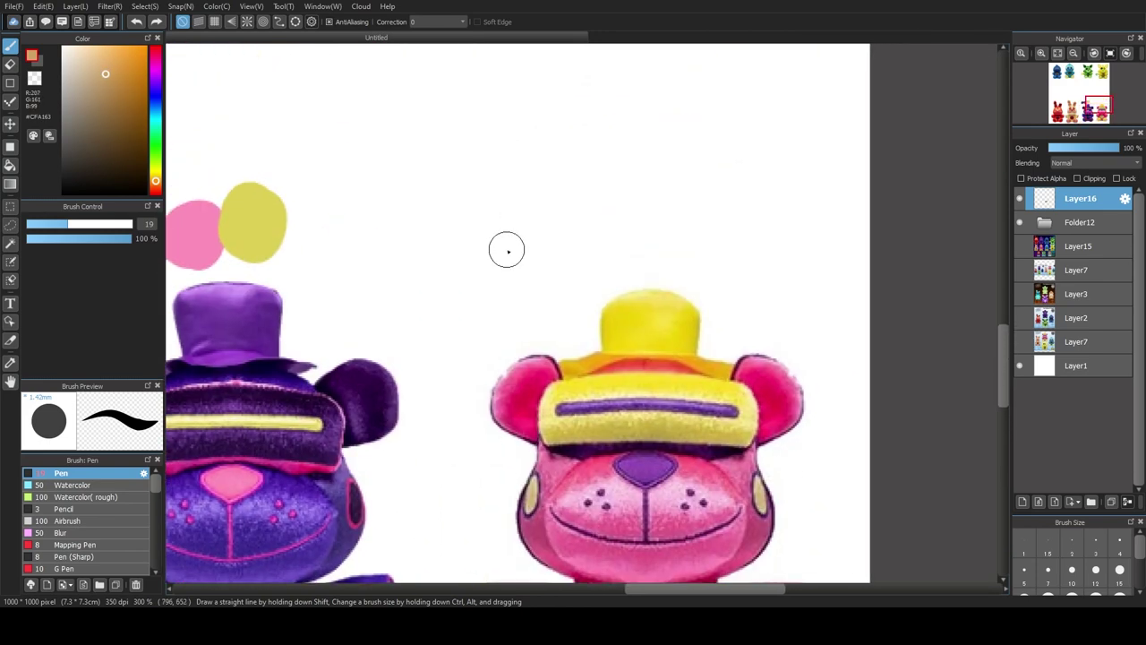
drag(507, 242, 483, 236)
drag(450, 542, 545, 229)
drag(398, 183, 541, 365)
drag(391, 441, 383, 468)
scroll(376, 359, down, 1)
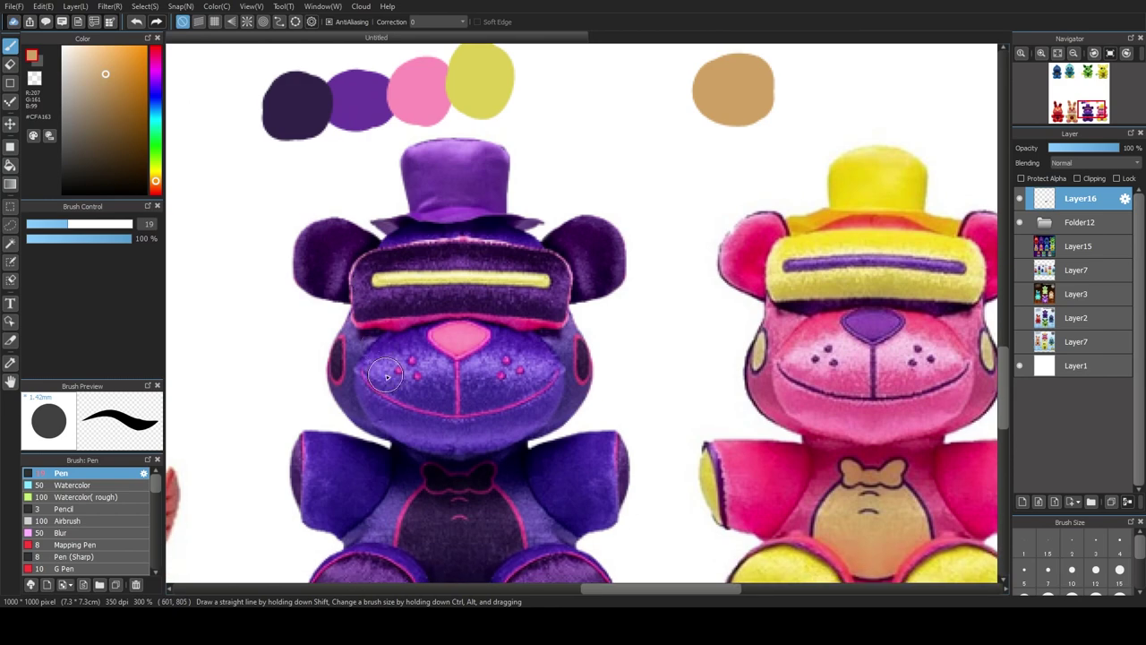
drag(497, 264, 421, 195)
drag(539, 263, 283, 276)
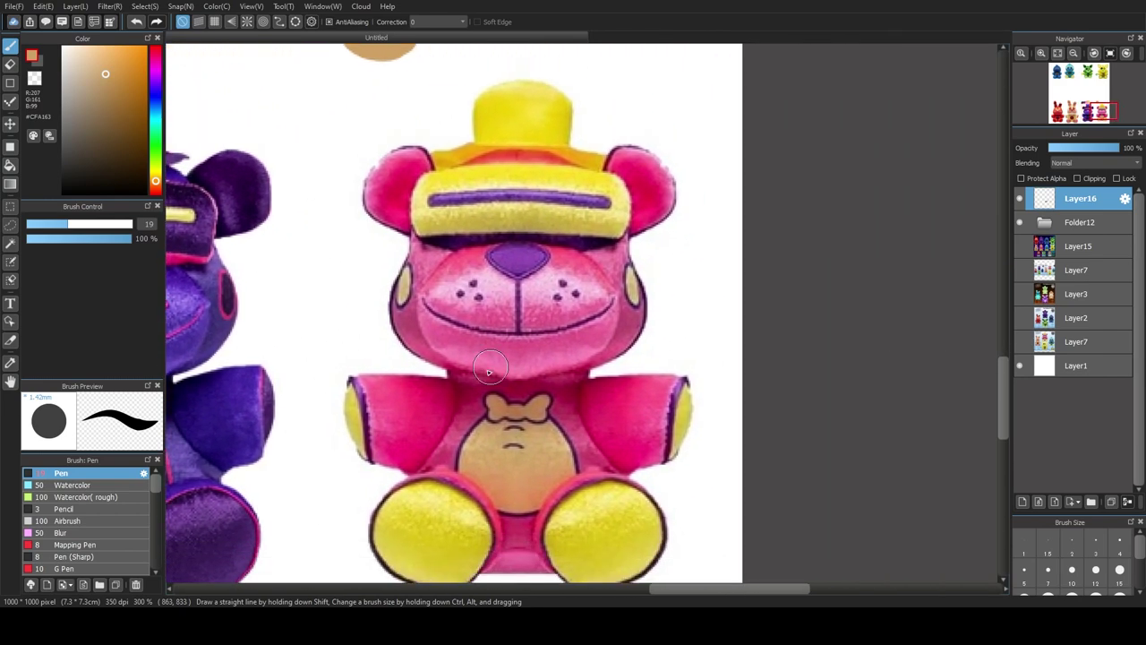
alt+click(432, 395)
scroll(439, 331, up, 6)
mouse_move(448, 266)
mouse_down()
mouse_move(425, 263)
mouse_move(435, 285)
mouse_up()
drag(380, 348, 594, 239)
drag(574, 367, 414, 365)
key(ctrl+z)
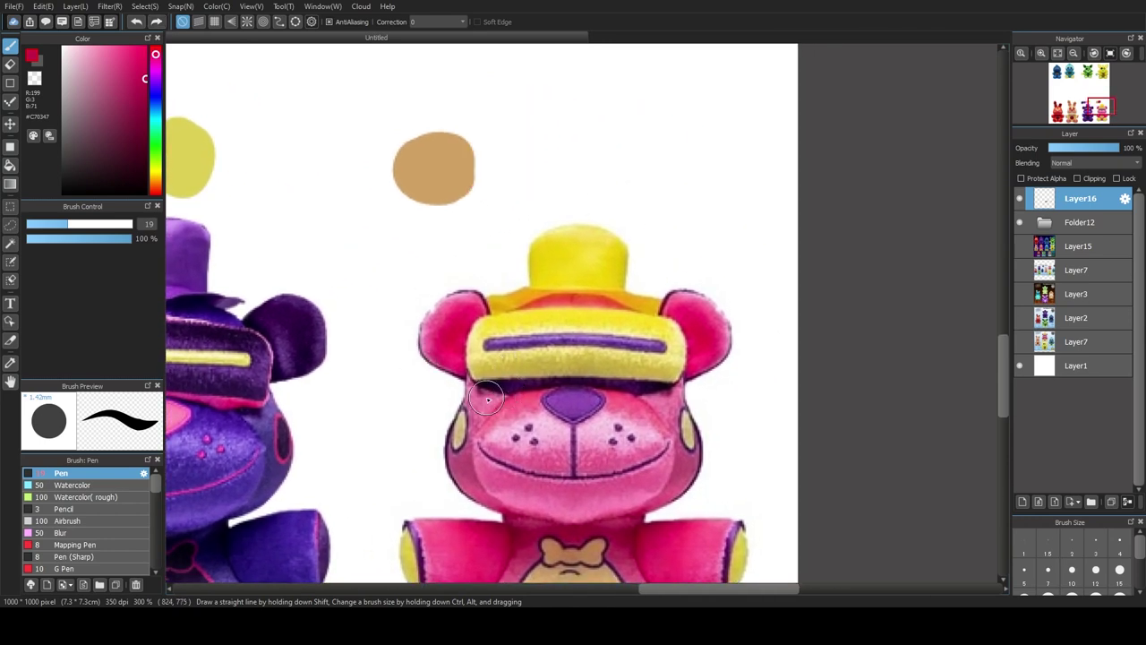
Step: Sample the pink of the pink bear's ear and paint a swatch of it beside the tan one
alt+click(450, 325)
mouse_move(507, 181)
mouse_down()
mouse_move(512, 147)
mouse_move(467, 165)
mouse_up()
drag(430, 245, 651, 209)
drag(556, 235, 630, 211)
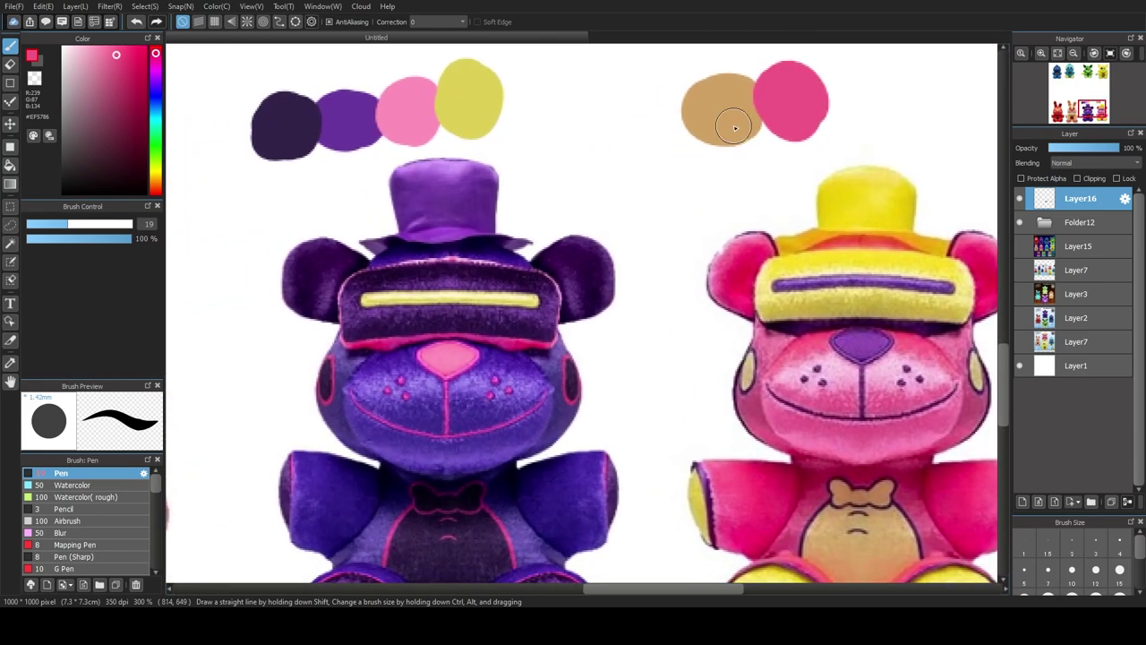
Step: Sample the dark purple beneath the pink bear's visor and paint a swatch of it beside the pink one above that bear
drag(434, 368, 456, 348)
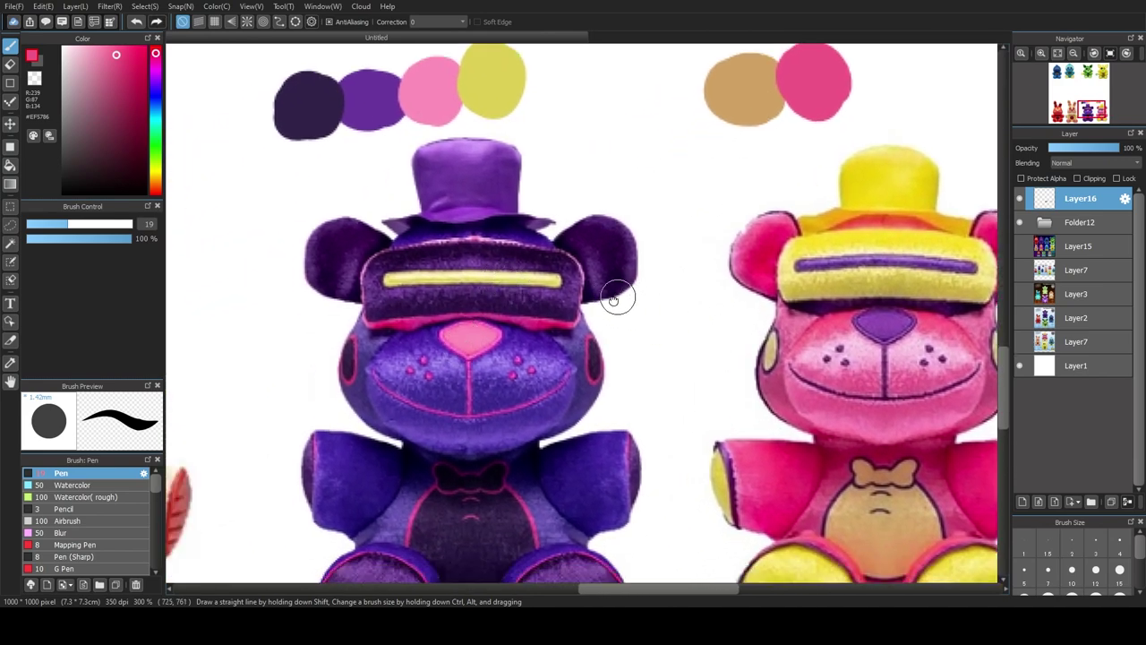
drag(629, 296, 557, 377)
drag(359, 378, 383, 289)
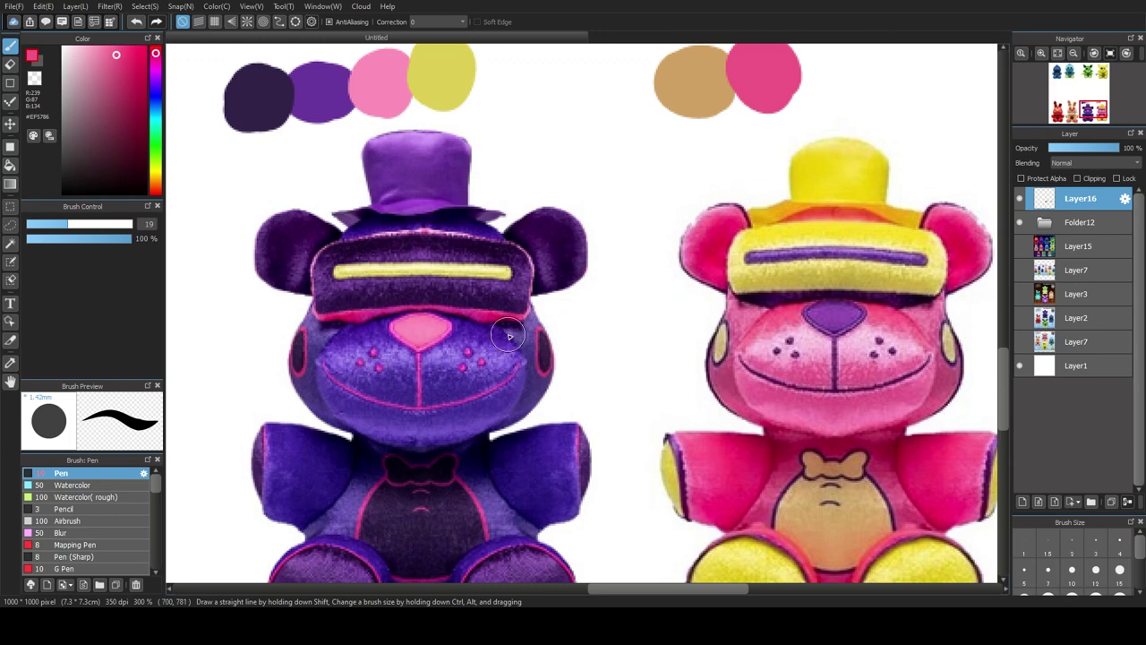
drag(620, 345, 398, 298)
drag(508, 313, 482, 274)
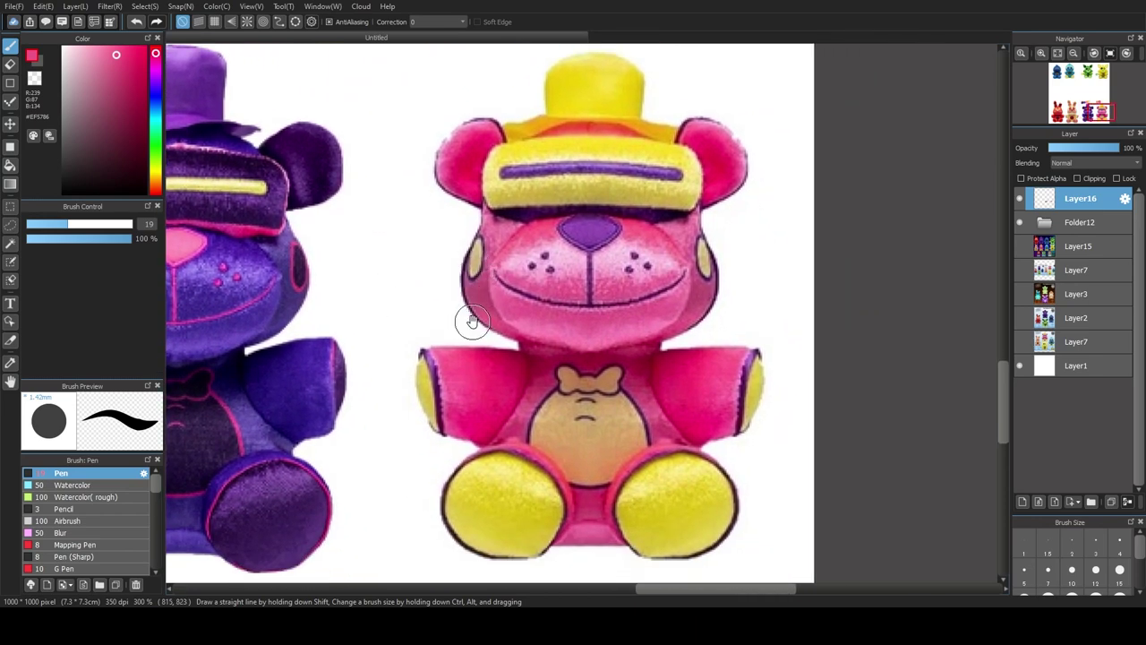
drag(474, 325, 426, 377)
right_click(491, 263)
mouse_move(479, 152)
mouse_down()
mouse_move(430, 363)
mouse_move(448, 344)
mouse_up()
mouse_move(507, 221)
mouse_down()
mouse_move(509, 199)
mouse_move(485, 206)
mouse_up()
mouse_move(355, 256)
mouse_down()
mouse_move(719, 200)
mouse_move(730, 150)
mouse_up()
scroll(473, 205, down, 1)
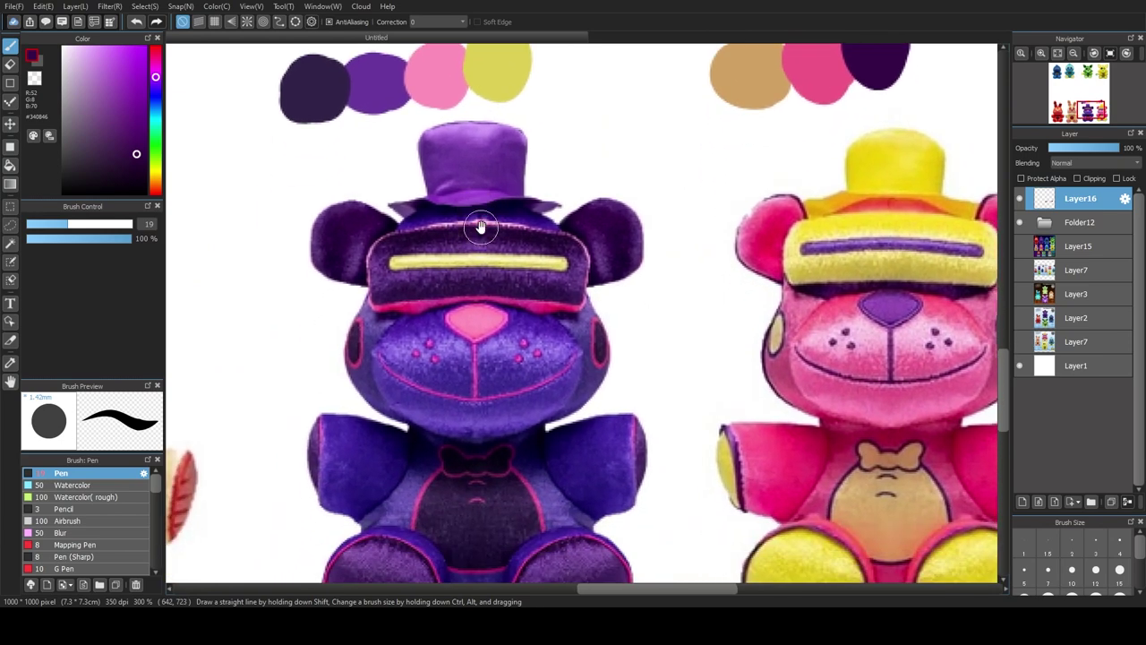
Step: Sample the purple stripe on the pink bear's visor and add a light purple swatch beside the dark purple one
drag(641, 223, 363, 258)
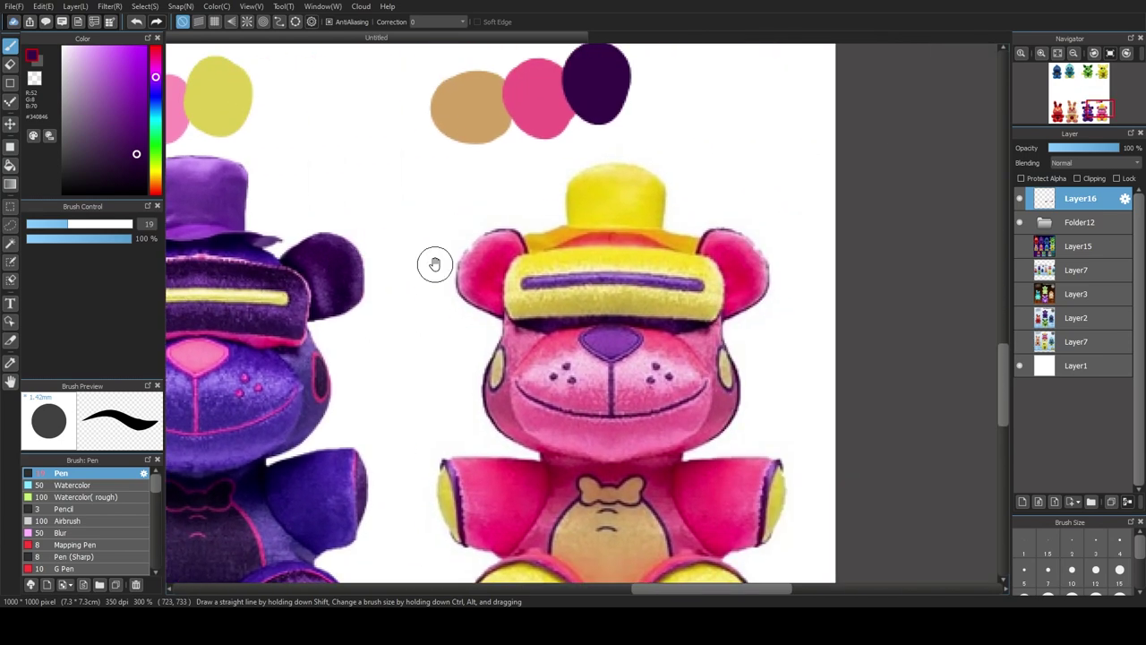
alt+click(609, 275)
drag(555, 161, 491, 276)
drag(614, 218, 598, 197)
drag(378, 254, 678, 256)
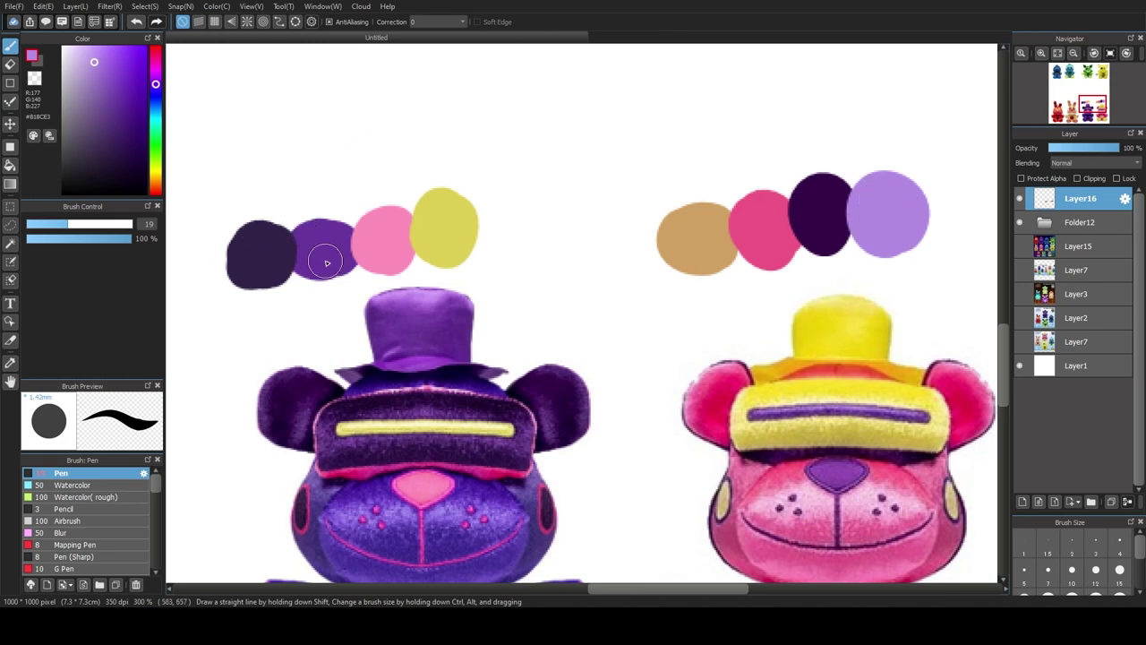
Step: Sample the light green of the green fox's face and paint a swatch of it below that fox
drag(547, 286, 567, 234)
drag(566, 322, 561, 273)
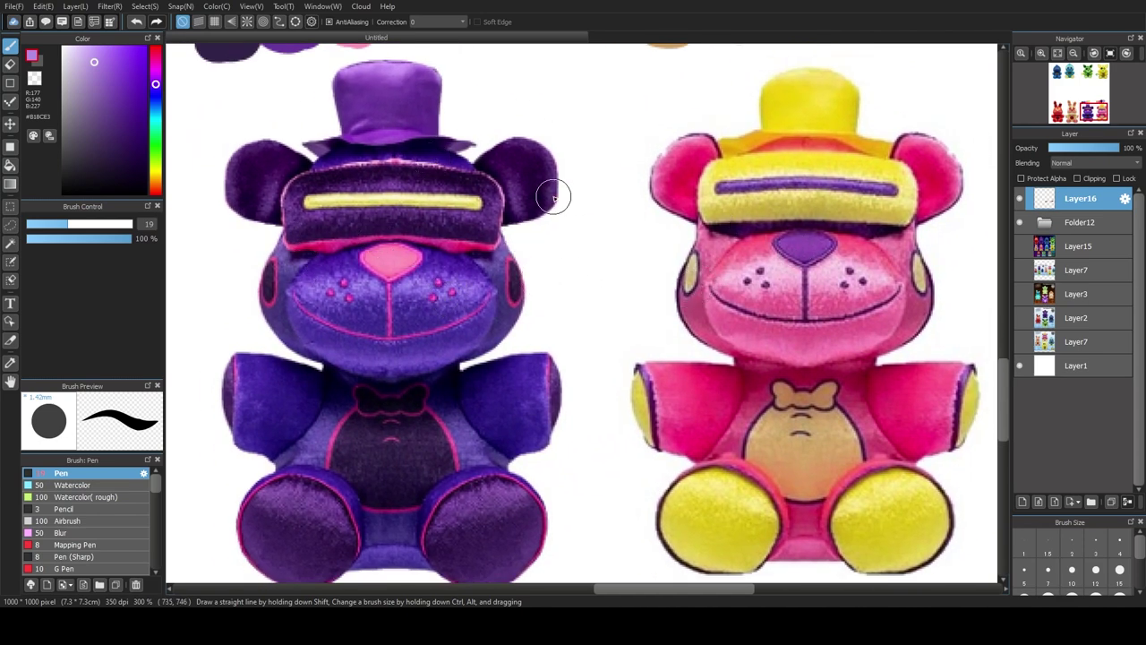
mouse_move(620, 275)
mouse_down()
mouse_move(573, 250)
mouse_move(546, 323)
mouse_move(576, 337)
mouse_move(567, 379)
mouse_move(588, 334)
mouse_up()
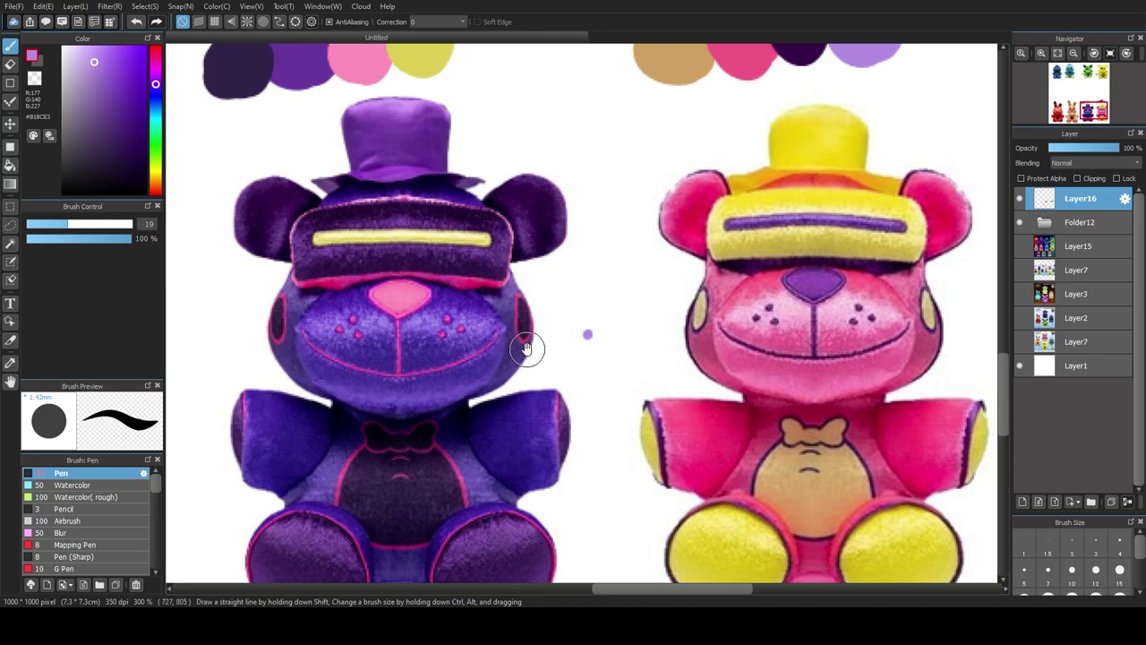
scroll(498, 501, up, 5)
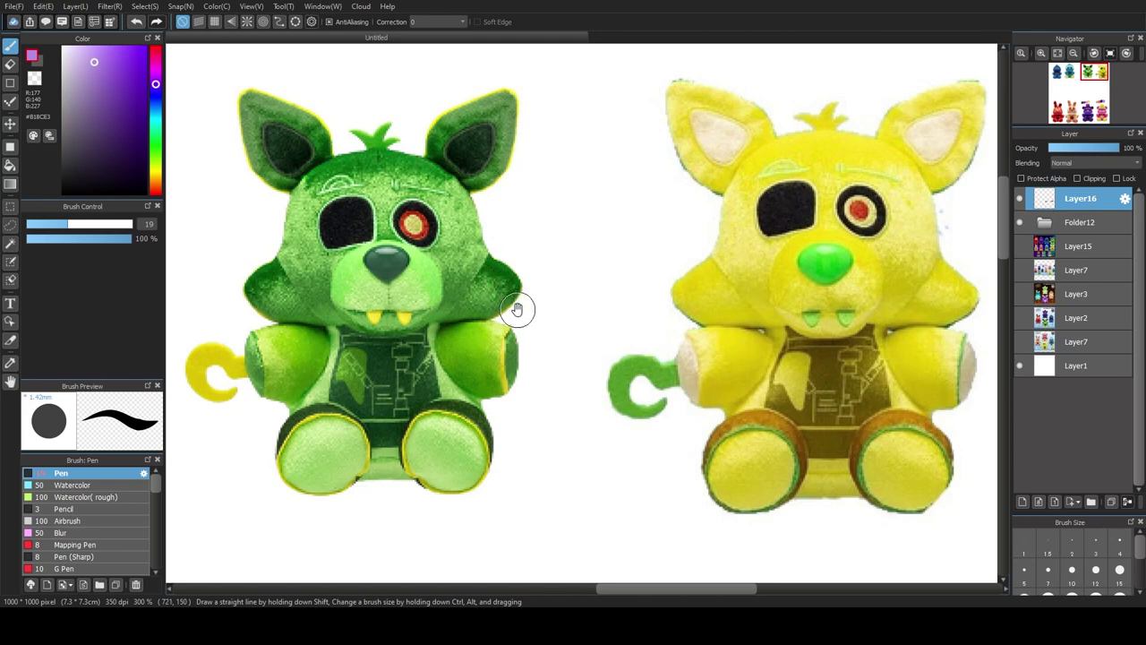
scroll(517, 308, down, 2)
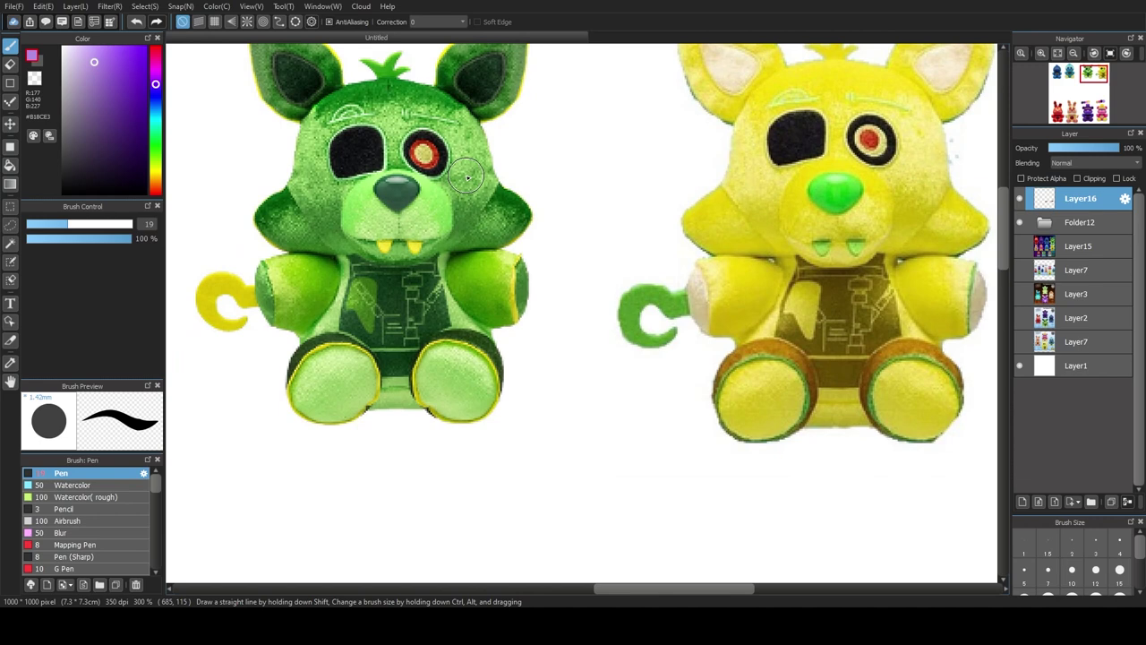
alt+click(467, 176)
drag(422, 518, 415, 511)
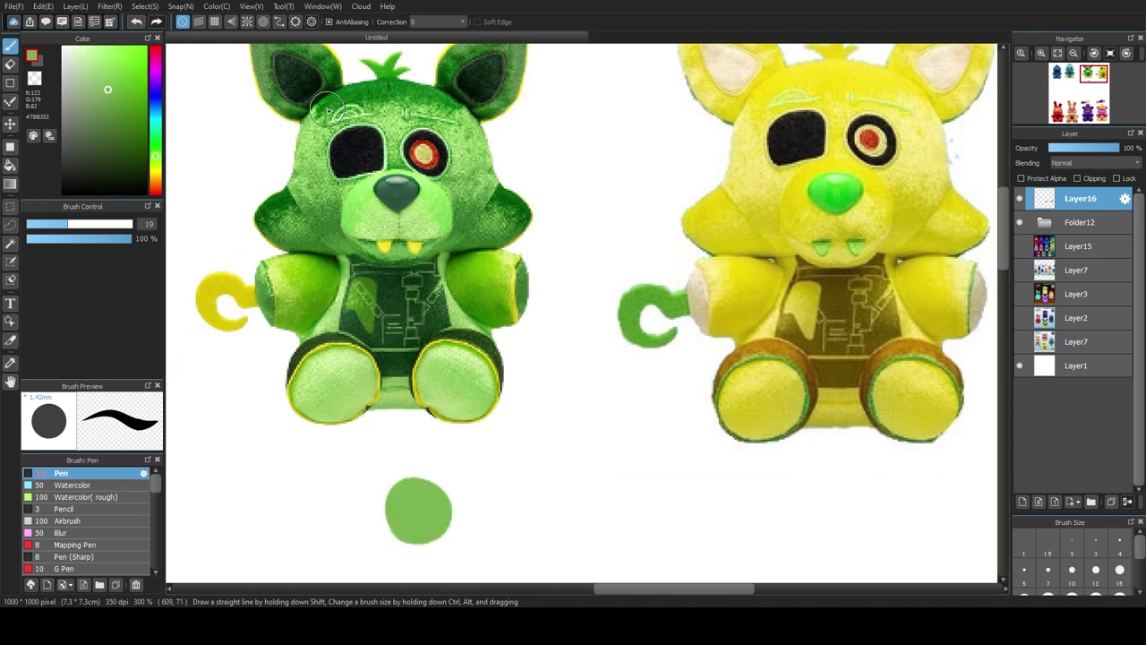
Step: Add a dark green swatch sampled from the green fox's inner ear and a yellow one from its hook beside the light green swatch
alt+click(299, 75)
drag(456, 513, 467, 527)
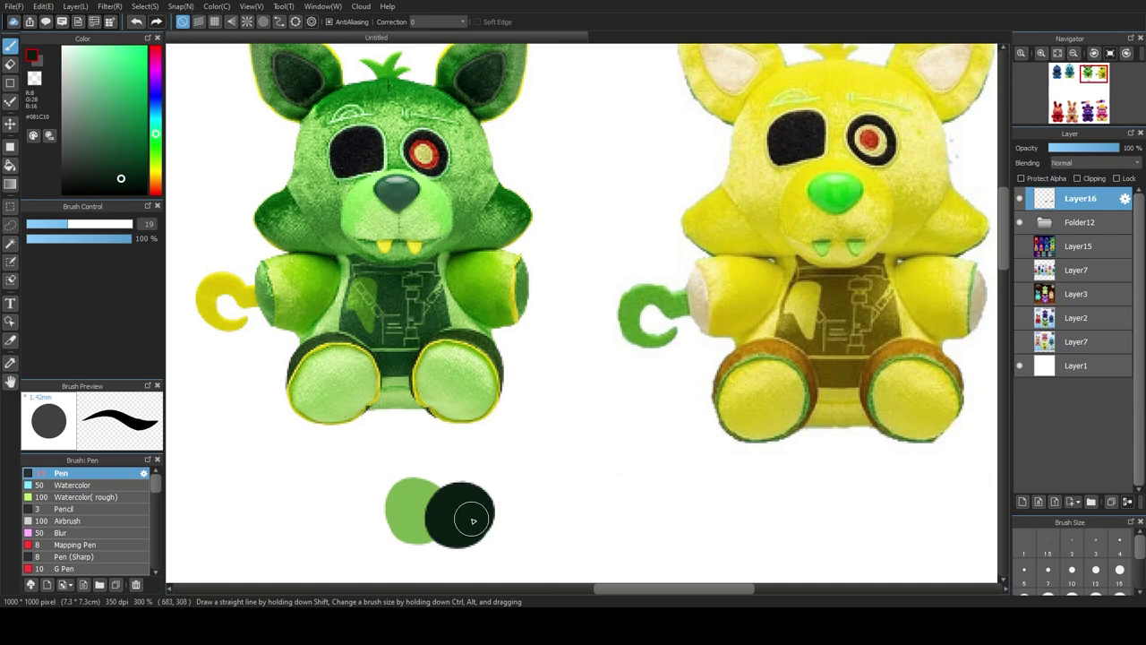
alt+click(231, 279)
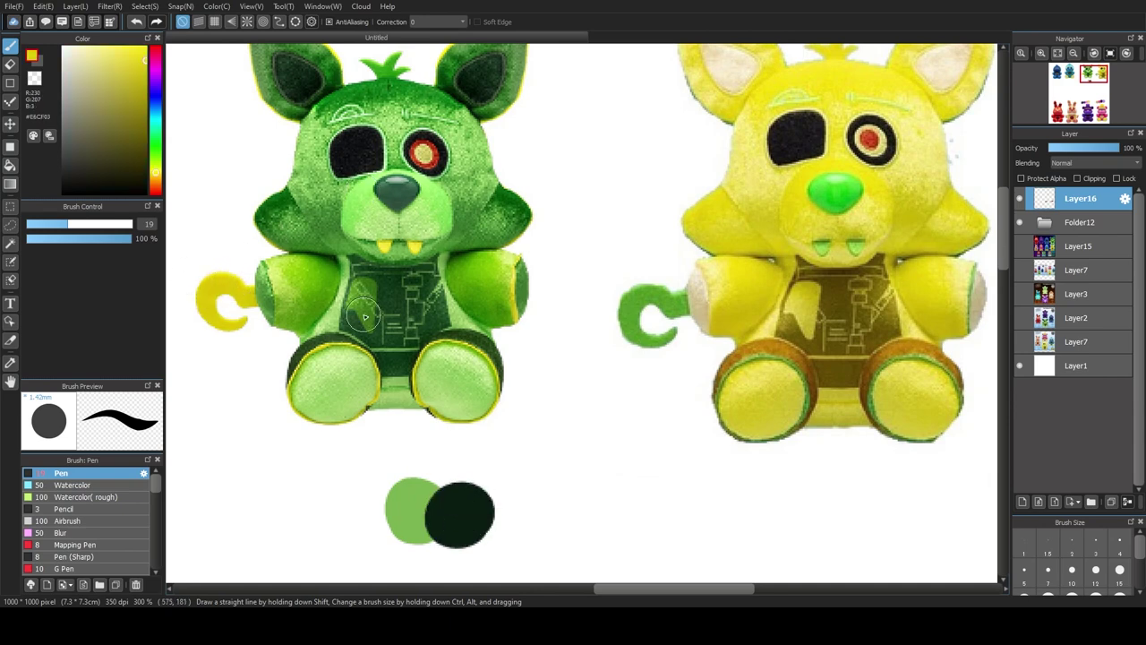
drag(515, 511, 519, 527)
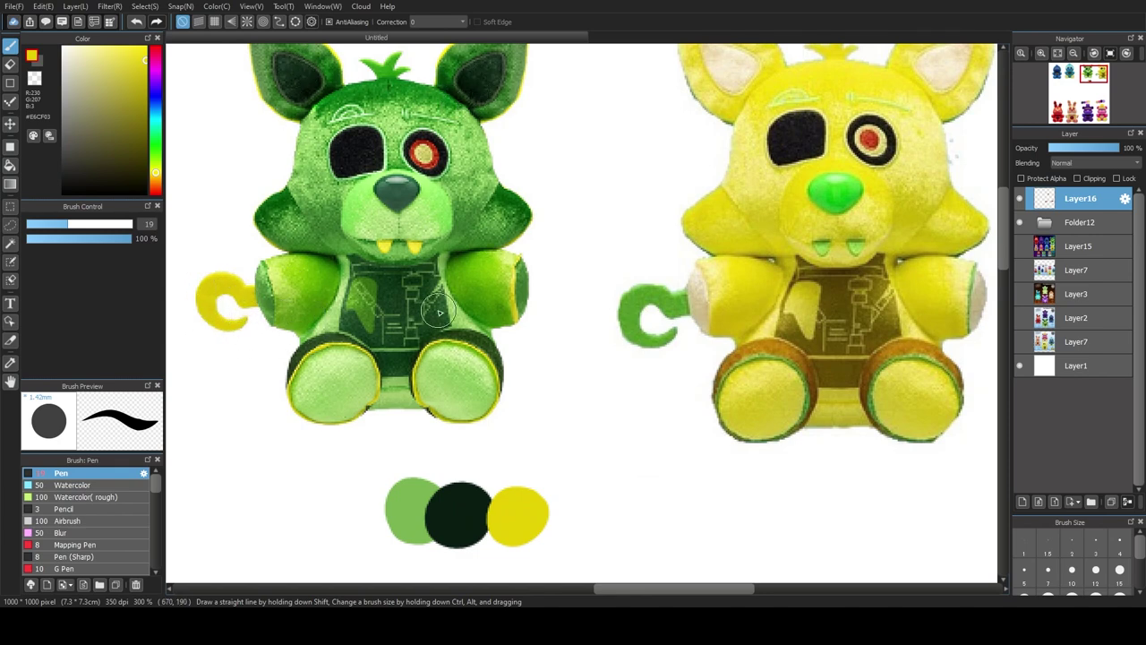
Step: Sample the black of the green fox's eye patch and paint a swatch of it beside the yellow one
scroll(362, 175, up, 1)
alt+click(362, 177)
scroll(451, 290, down, 5)
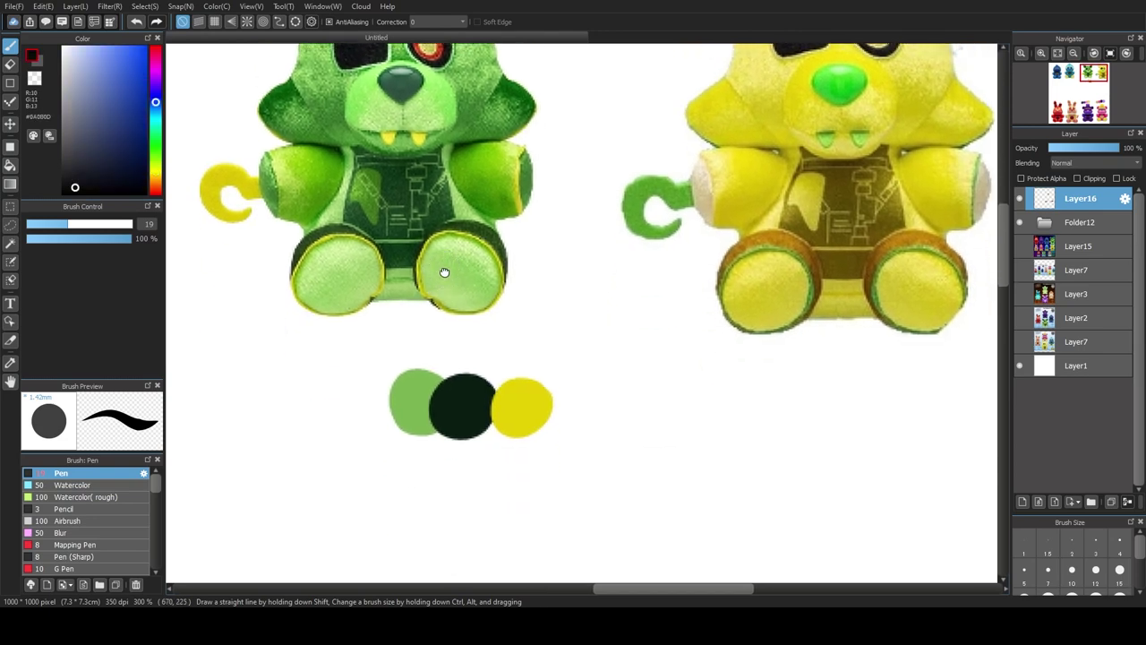
drag(594, 408, 603, 420)
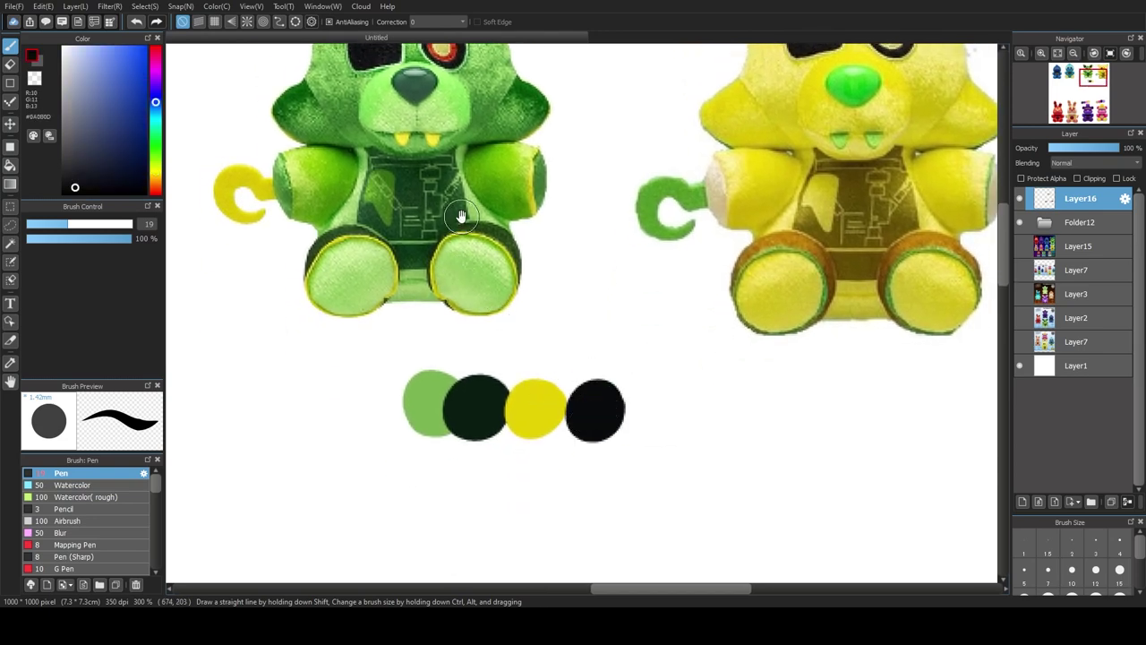
Step: Sample the red ring of the green fox's eye and paint a swatch of it beside the black one
scroll(469, 242, up, 6)
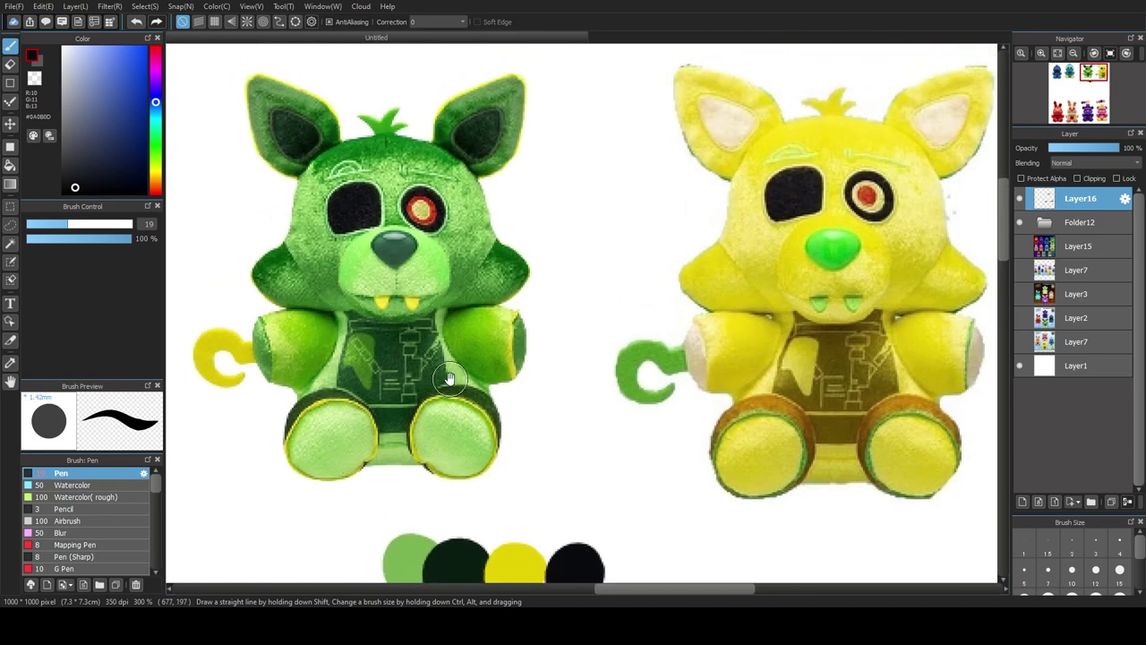
alt+click(430, 212)
scroll(469, 286, up, 3)
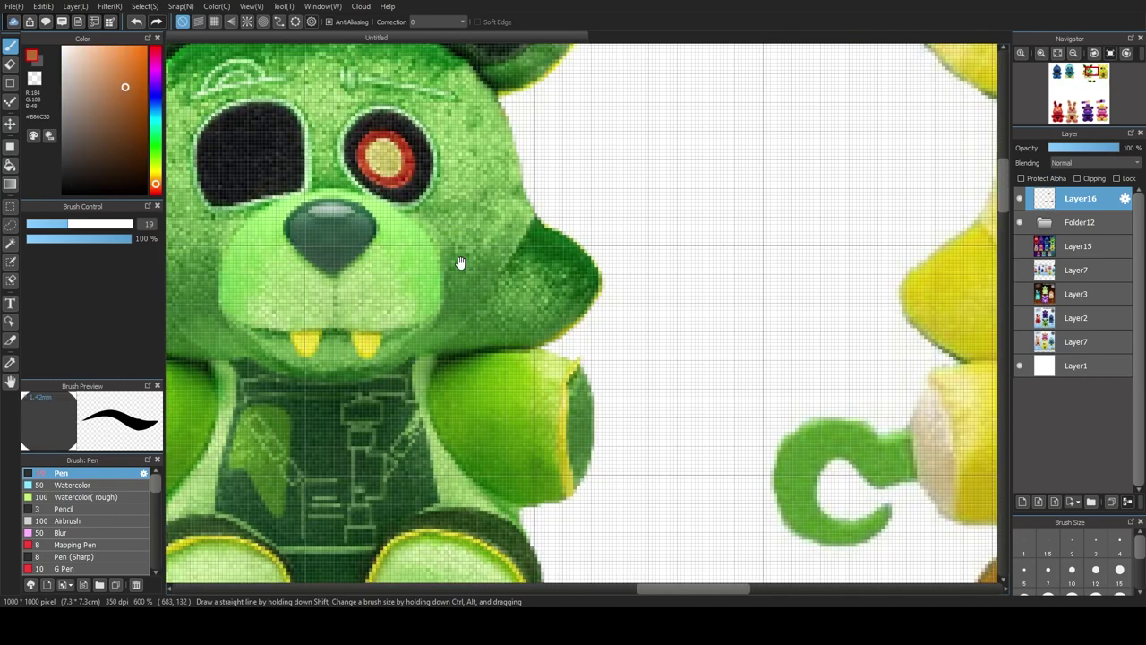
alt+click(425, 231)
scroll(469, 365, down, 8)
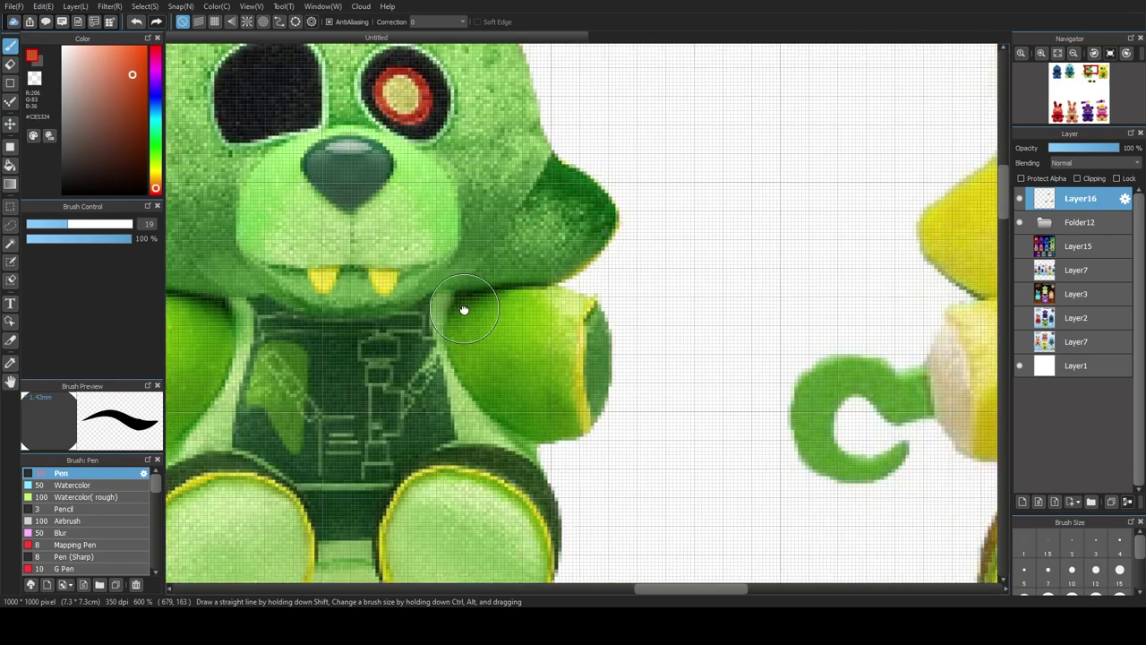
mouse_move(678, 397)
mouse_down()
mouse_move(704, 370)
mouse_move(680, 398)
mouse_up()
Step: Sample the pale yellow centre of the green fox's eye and paint a swatch of it beside the red one
scroll(680, 397, up, 8)
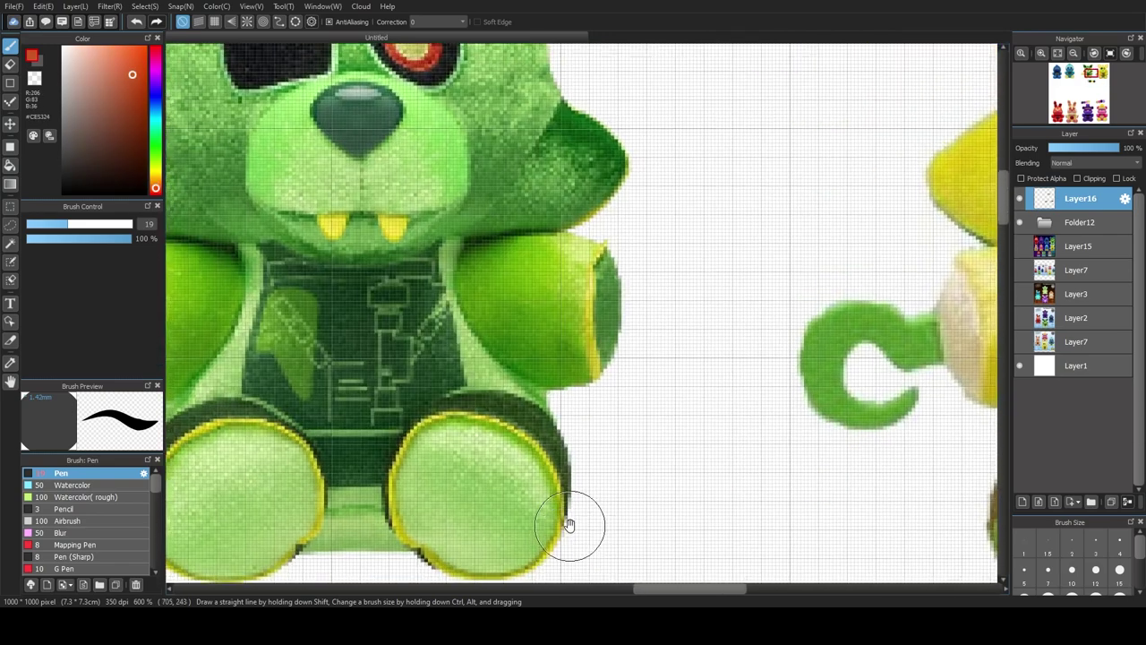
alt+click(533, 262)
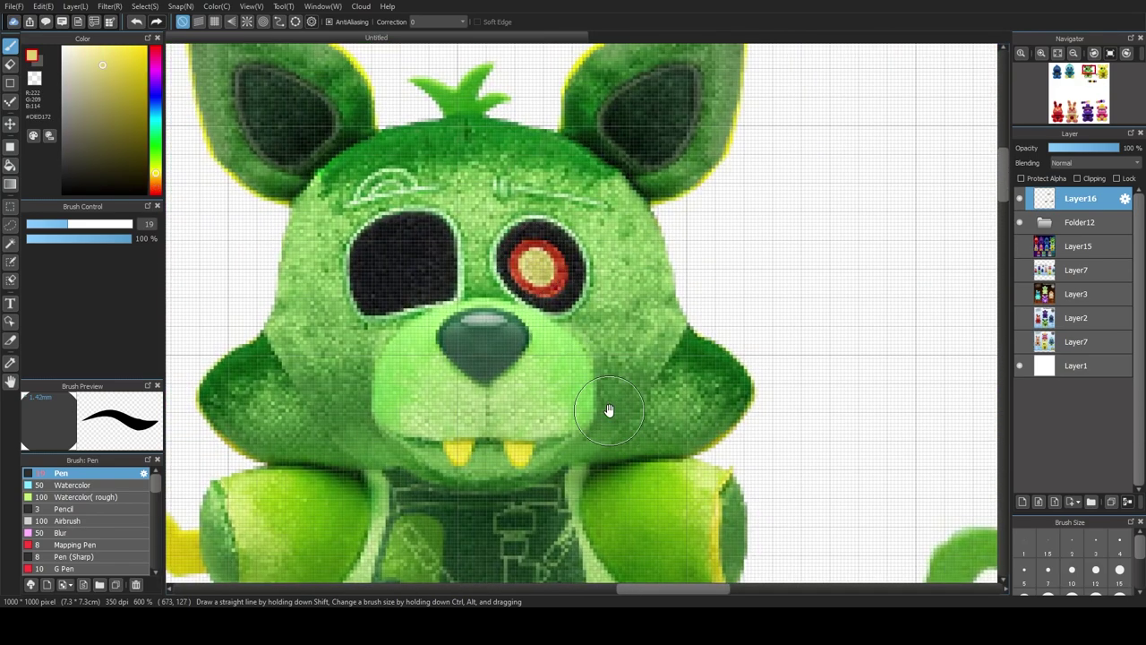
scroll(591, 376, down, 8)
click(623, 398)
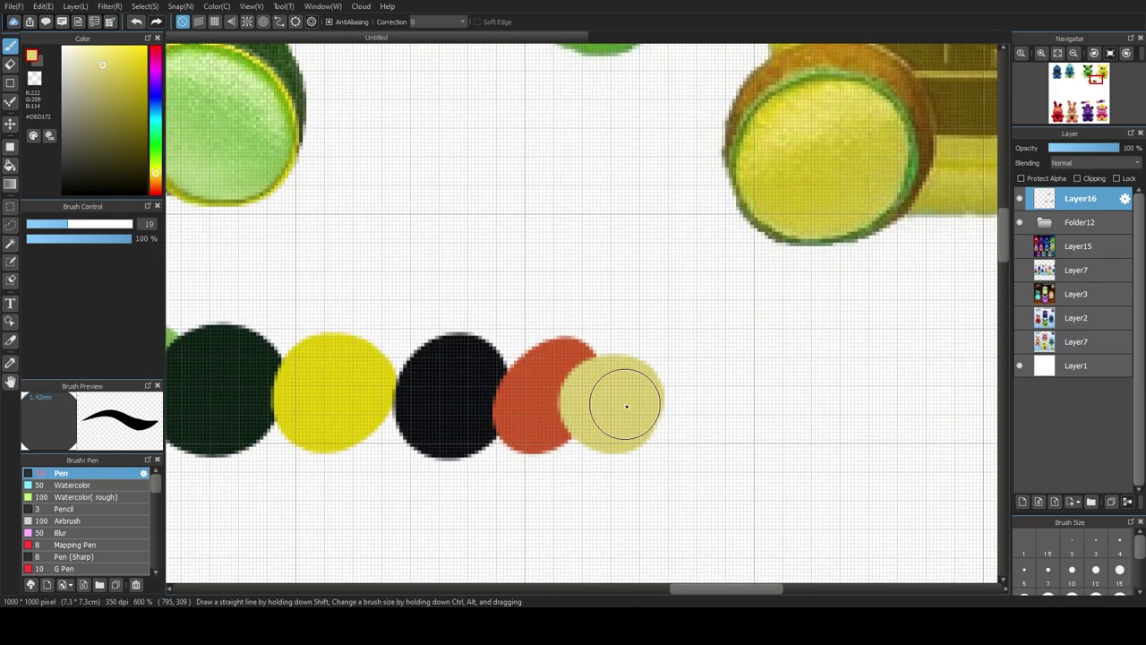
Step: Select the row of six swatches and move it so it sits directly beneath the green fox
scroll(594, 405, down, 4)
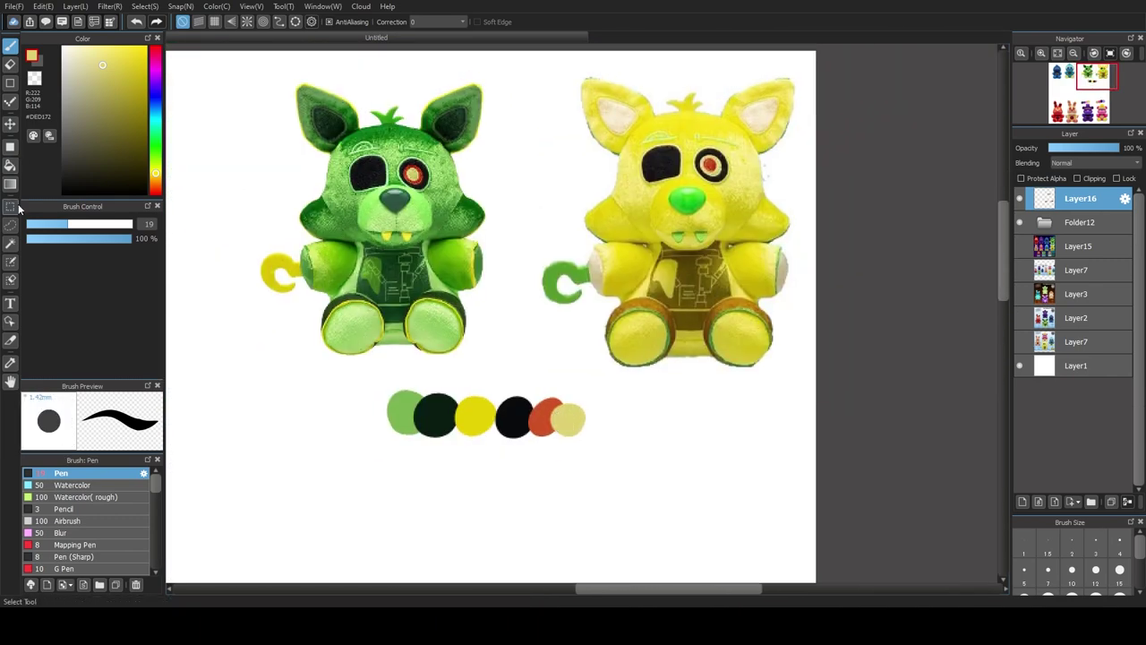
key(m)
drag(369, 356, 635, 488)
key(ctrl+t)
drag(457, 387, 368, 377)
click(961, 582)
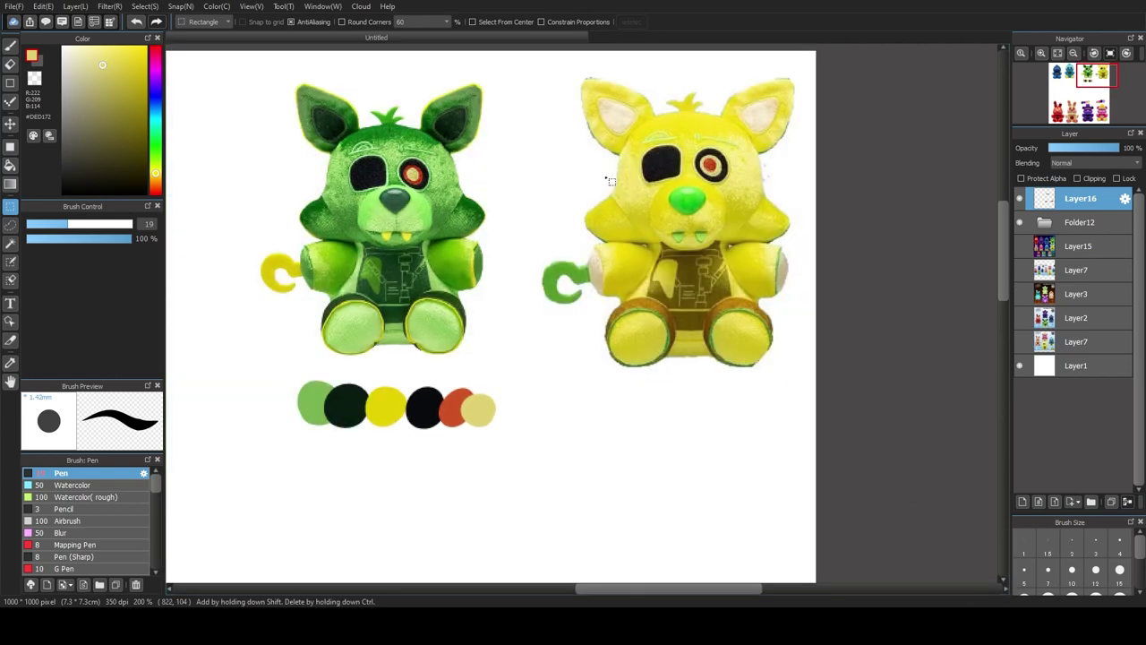
Step: Sample the light yellow of the yellow fox's face and paint a swatch of it below that fox
scroll(607, 178, up, 1)
drag(495, 341, 510, 305)
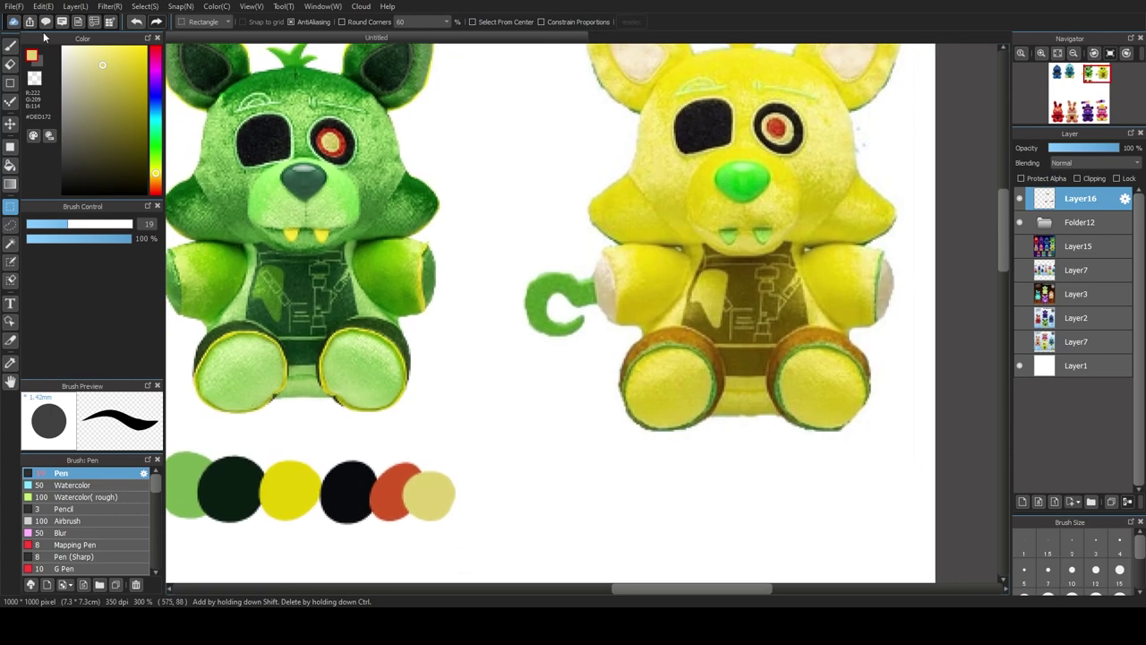
key(b)
alt+click(654, 187)
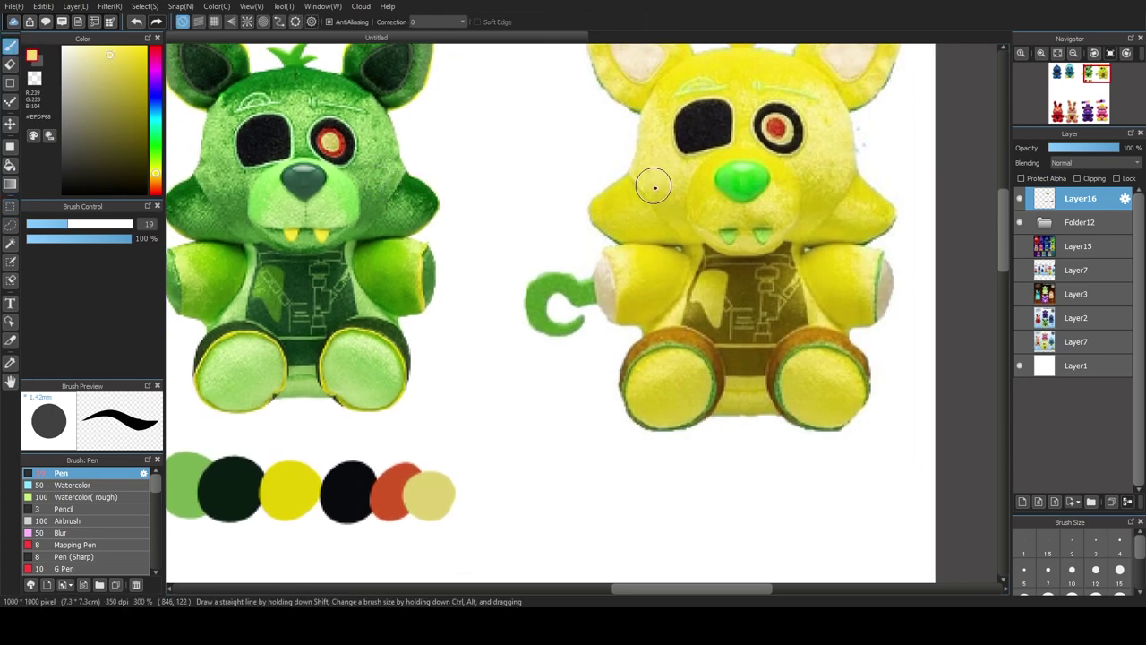
drag(599, 483, 552, 501)
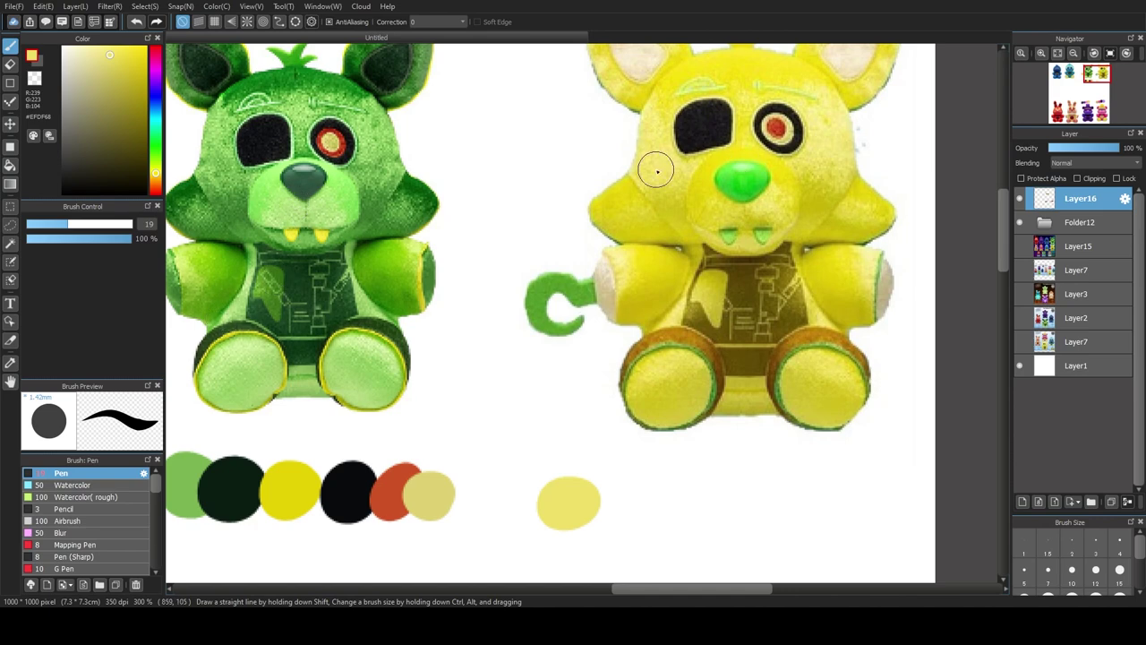
Step: Sample the cream of the yellow fox's inner ear and paint a swatch beside the light yellow one
drag(582, 167, 578, 184)
right_click(634, 76)
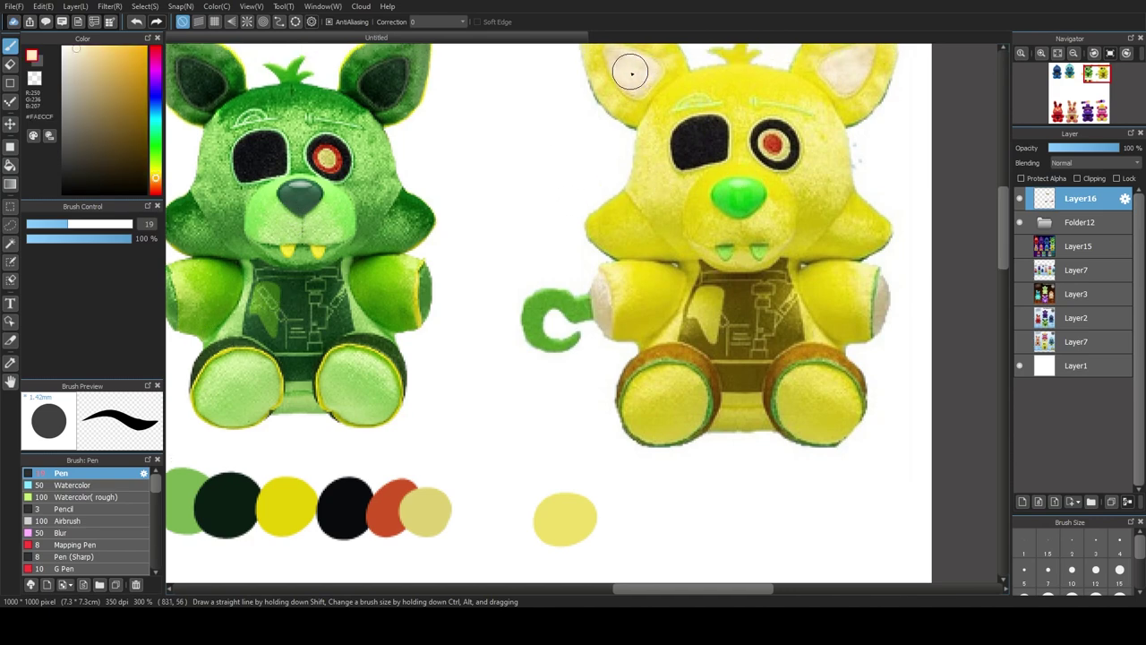
scroll(525, 317, down, 3)
drag(595, 451, 582, 469)
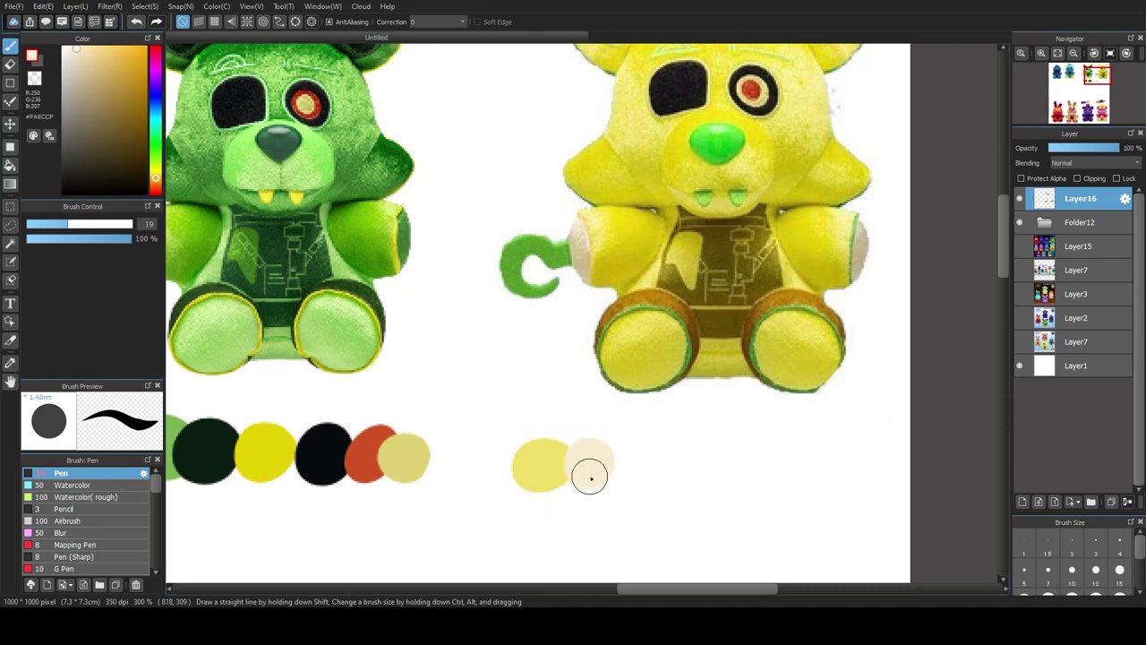
Step: Sample the green of the yellow fox's hook and paint a swatch of it beside the cream one
scroll(537, 456, up, 3)
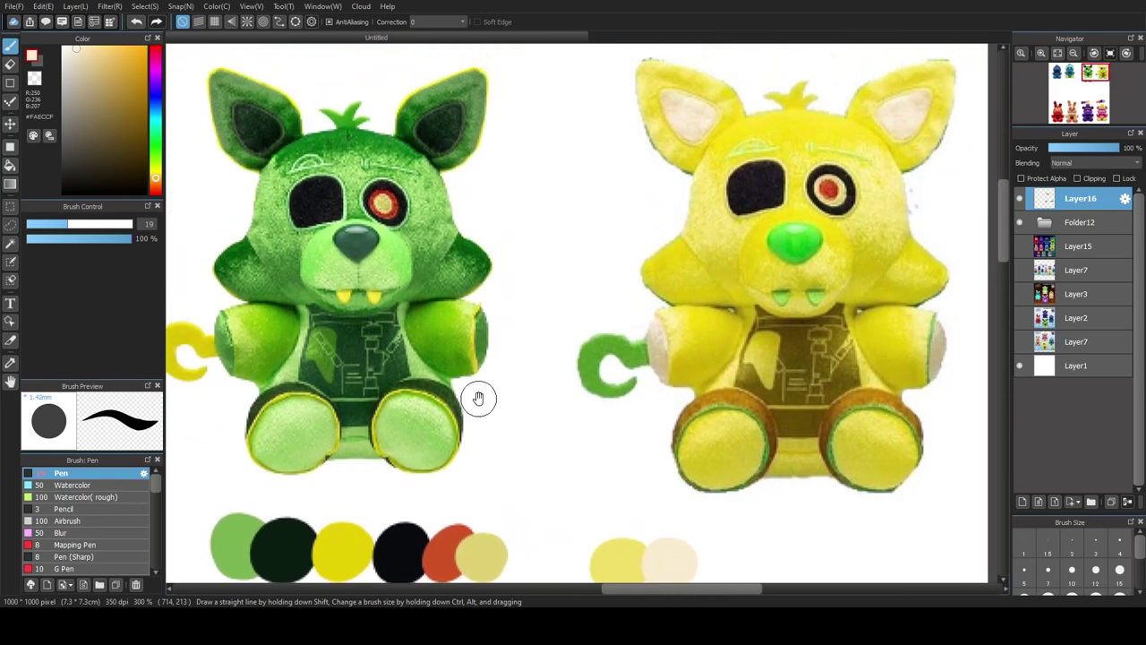
scroll(465, 403, down, 3)
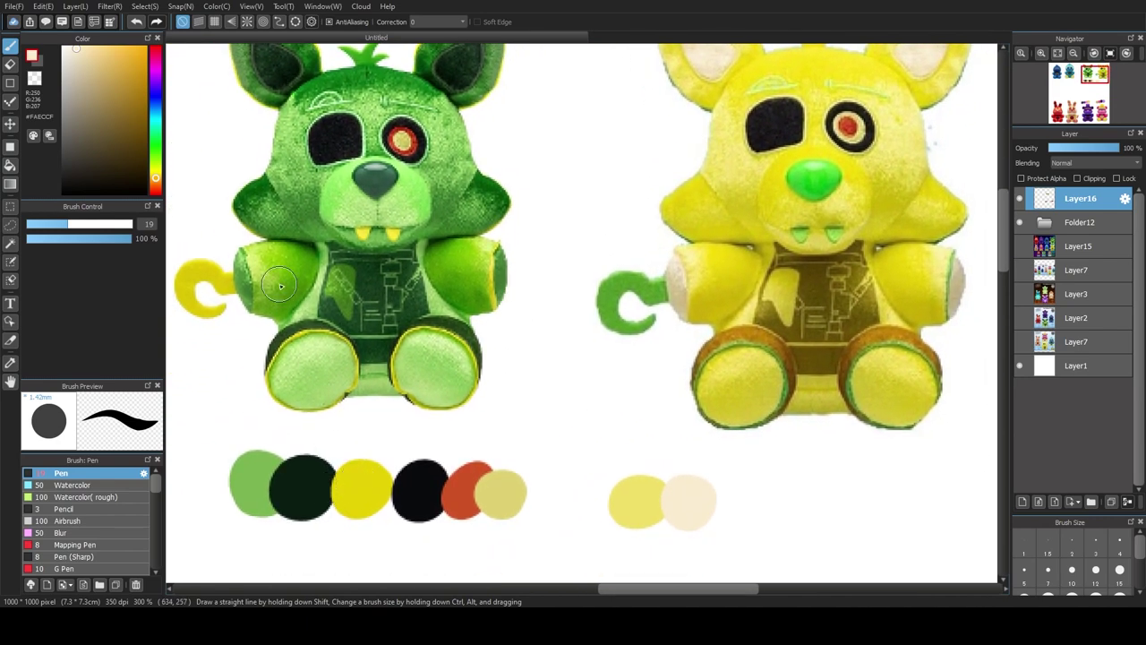
drag(600, 270, 592, 273)
alt+click(609, 287)
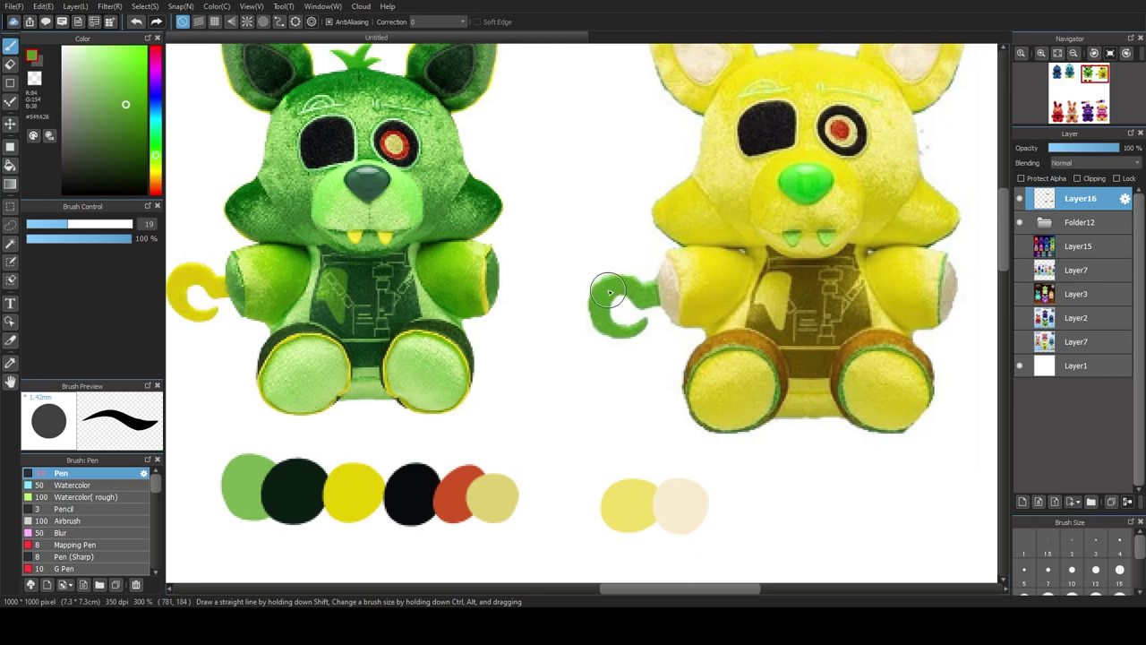
drag(722, 496, 733, 526)
Step: Sample the black of the yellow fox's eye patch and paint a swatch of it beside the green one
mouse_move(514, 383)
mouse_down()
mouse_move(522, 432)
mouse_move(594, 330)
mouse_up()
drag(581, 323, 370, 366)
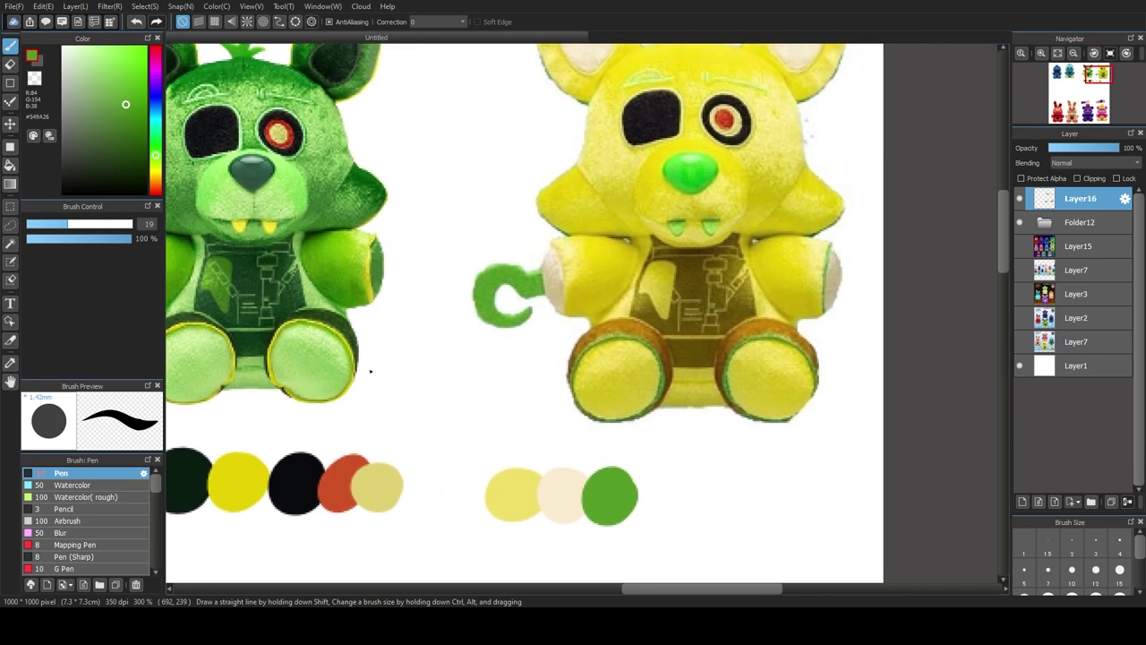
alt+click(666, 159)
drag(656, 510, 660, 491)
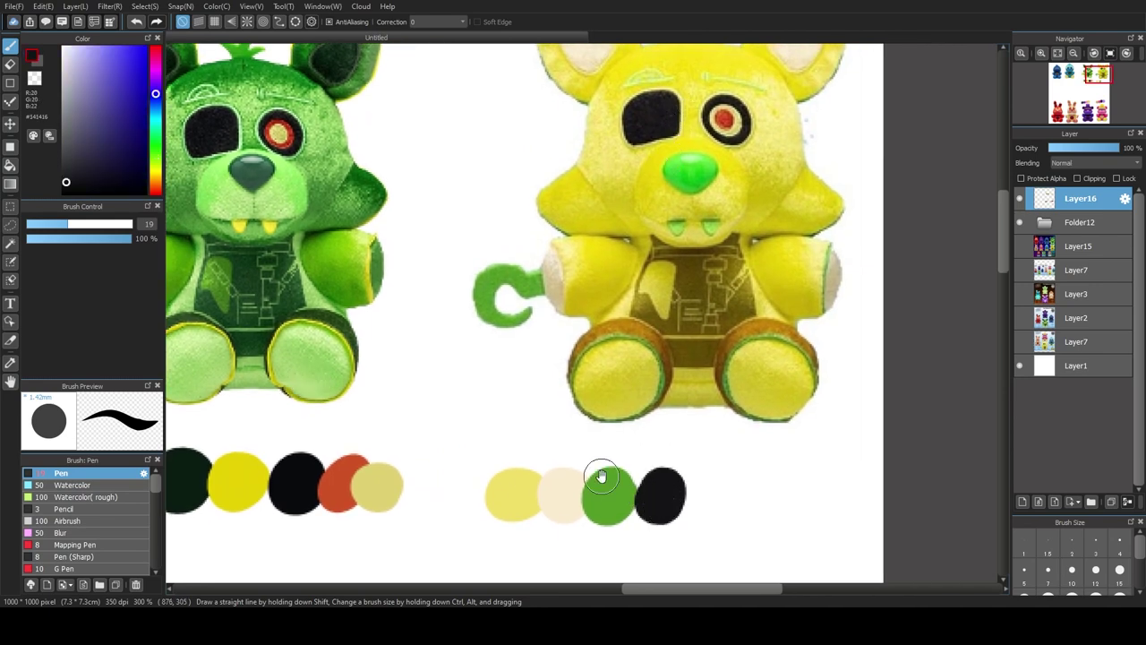
Step: Sample the tan ring of the yellow fox's eye and paint a swatch of it beside the black one
drag(533, 377, 650, 386)
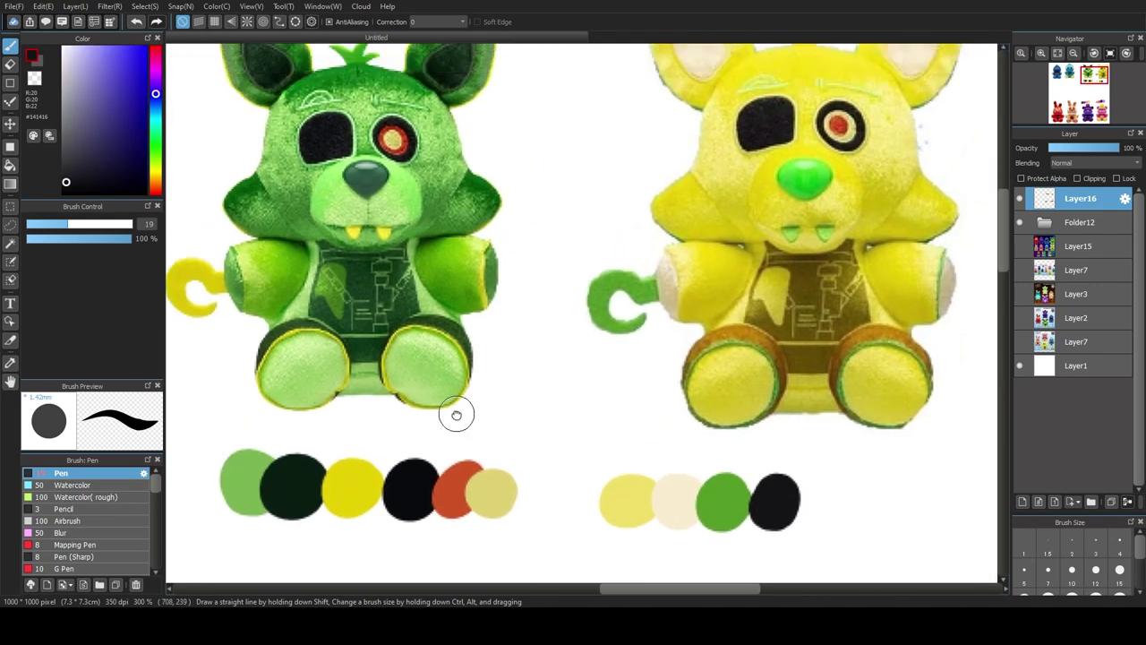
drag(457, 415, 364, 436)
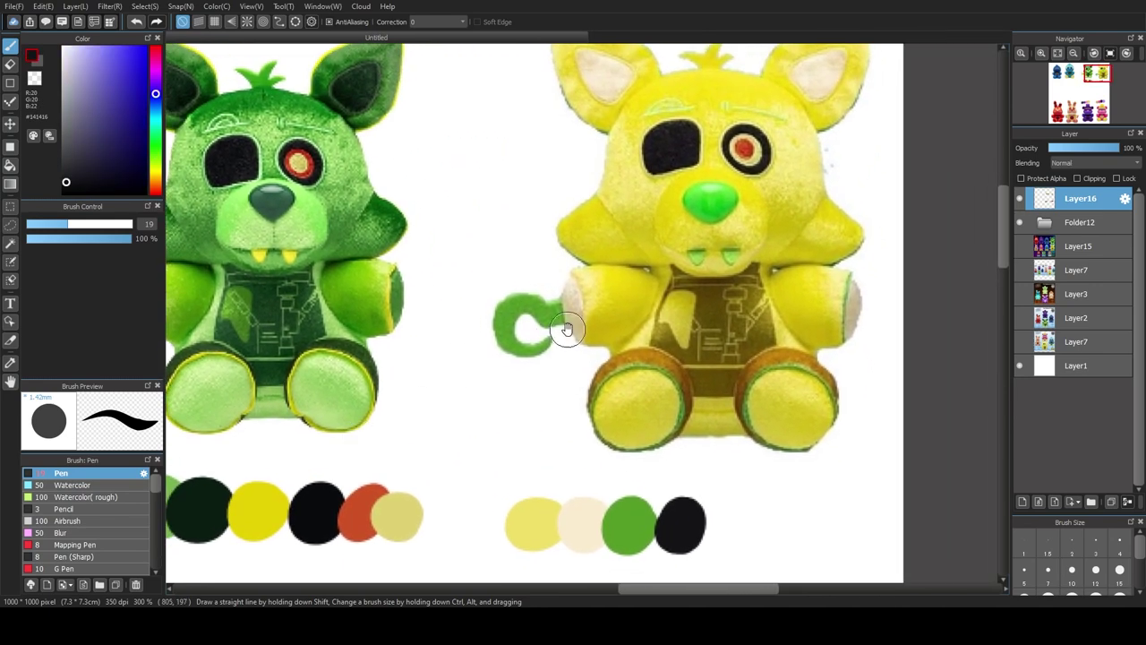
drag(550, 333, 446, 388)
alt+click(652, 197)
mouse_move(578, 569)
mouse_down()
mouse_move(573, 499)
mouse_move(616, 498)
mouse_up()
Step: Sample the red centre of the yellow fox's eye and paint a swatch of it beside the tan one
drag(609, 145, 598, 195)
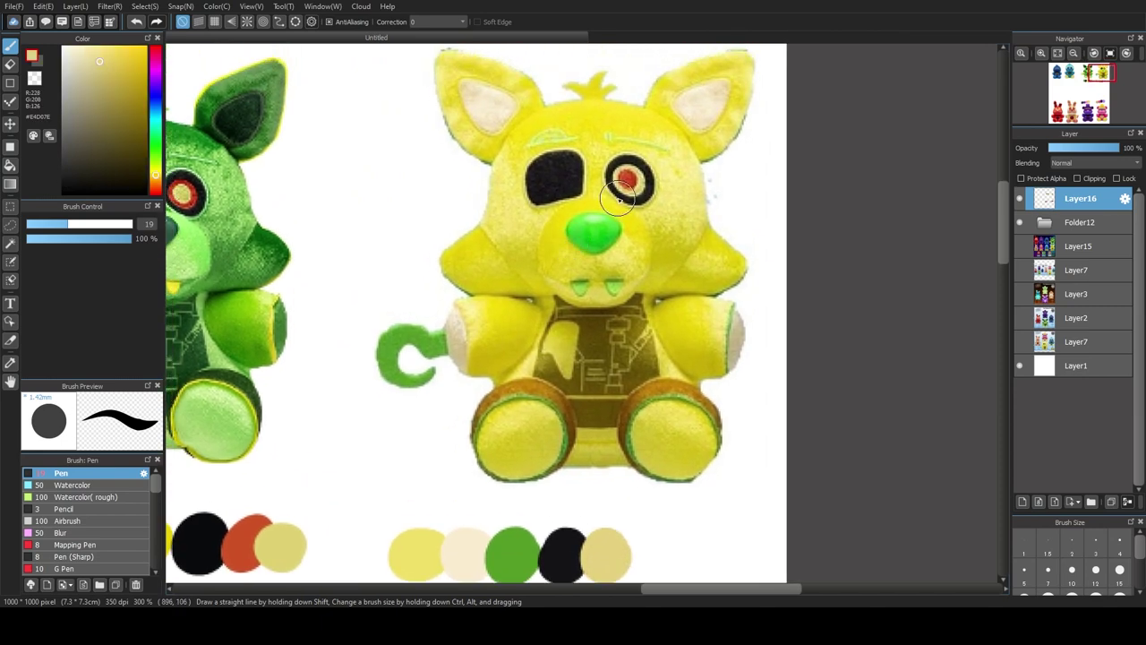
alt+click(627, 184)
drag(606, 499, 632, 346)
click(673, 400)
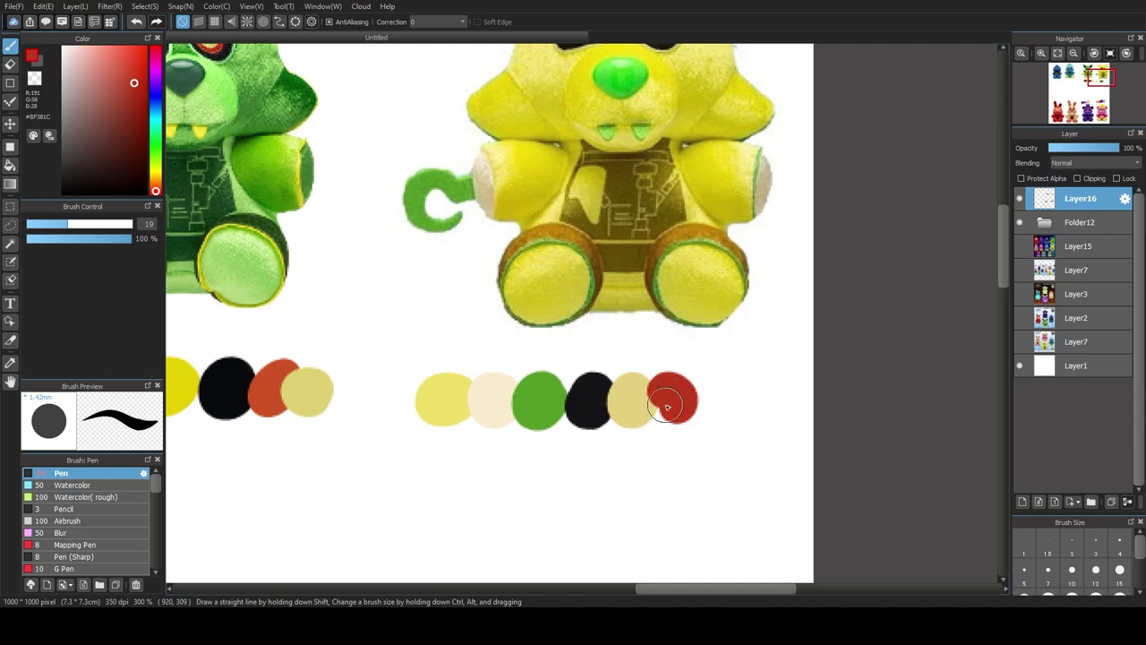
Step: Add a dark brown swatch sampled from the yellow fox's torso and a golden brown one from its leg edge above its swatch row
mouse_move(371, 352)
mouse_down()
mouse_move(577, 445)
mouse_move(569, 370)
mouse_move(567, 439)
mouse_move(531, 419)
mouse_move(473, 427)
mouse_move(496, 404)
mouse_up()
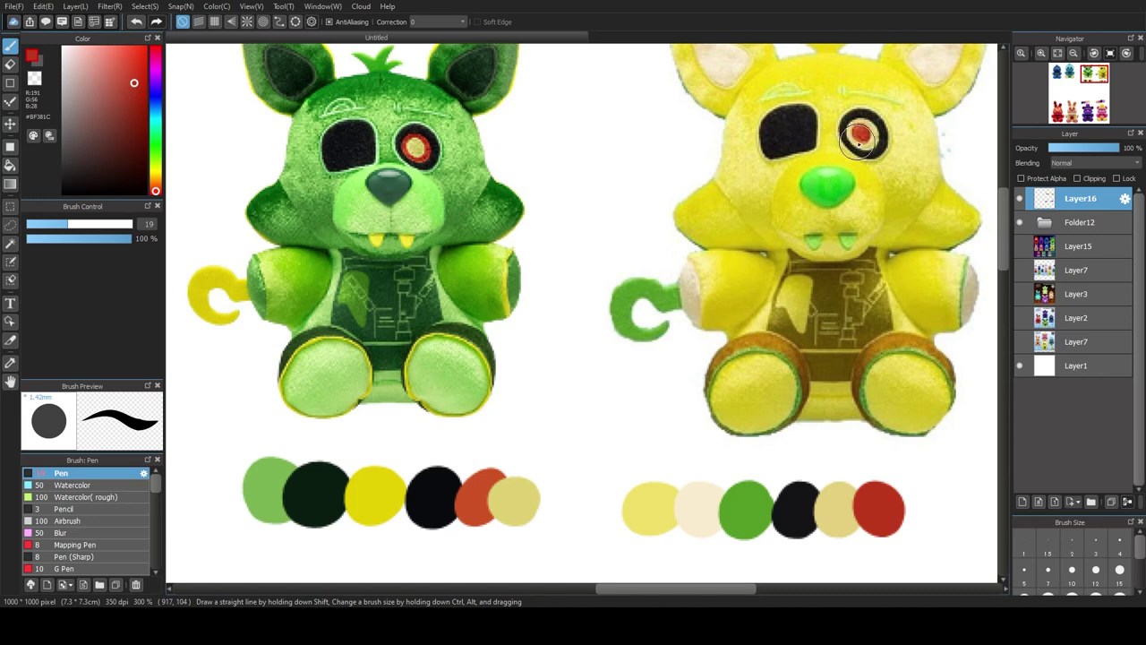
mouse_move(455, 321)
mouse_down()
mouse_move(442, 364)
mouse_move(462, 316)
mouse_up()
drag(542, 397, 465, 357)
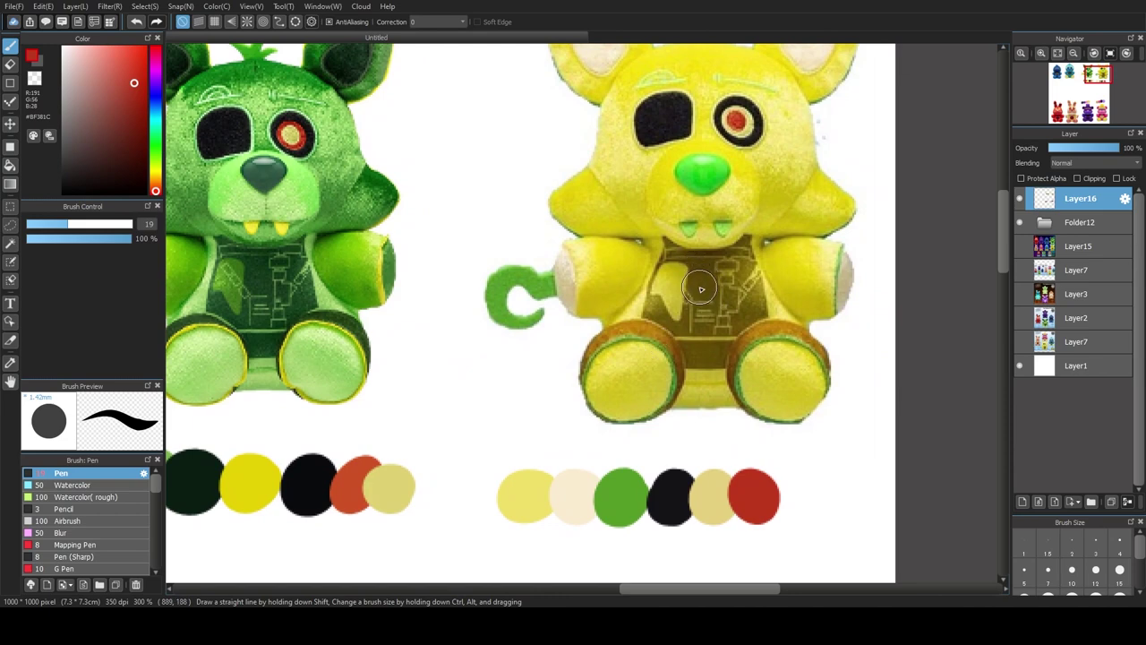
alt+click(704, 285)
drag(536, 421, 498, 452)
scroll(498, 452, left, 3)
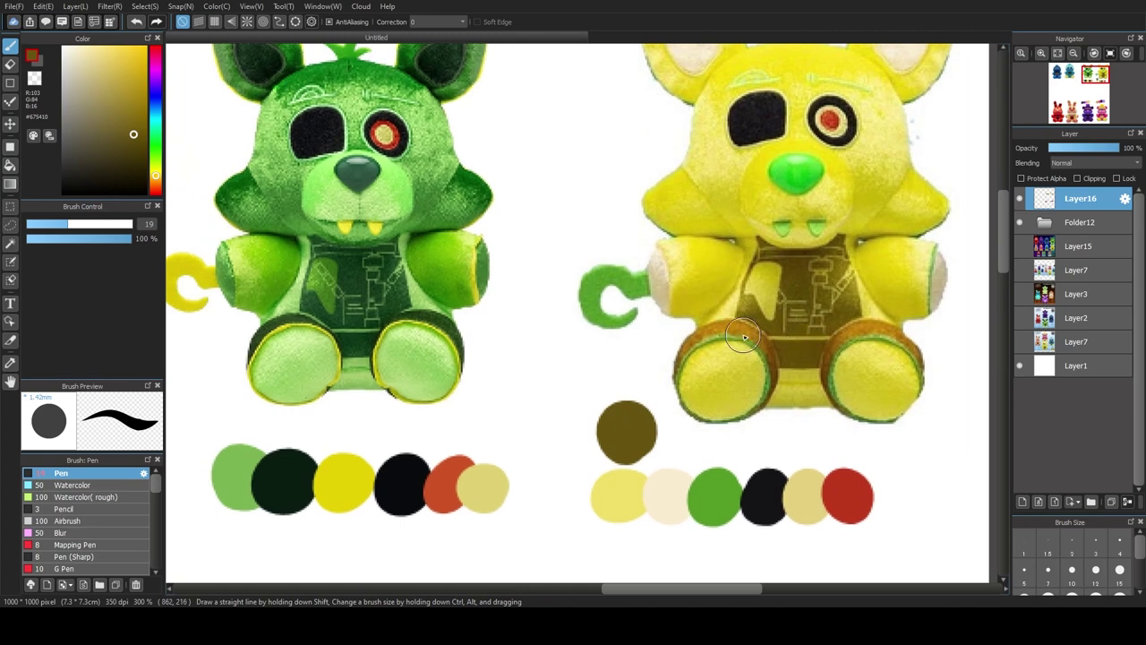
alt+click(745, 328)
drag(583, 417, 590, 401)
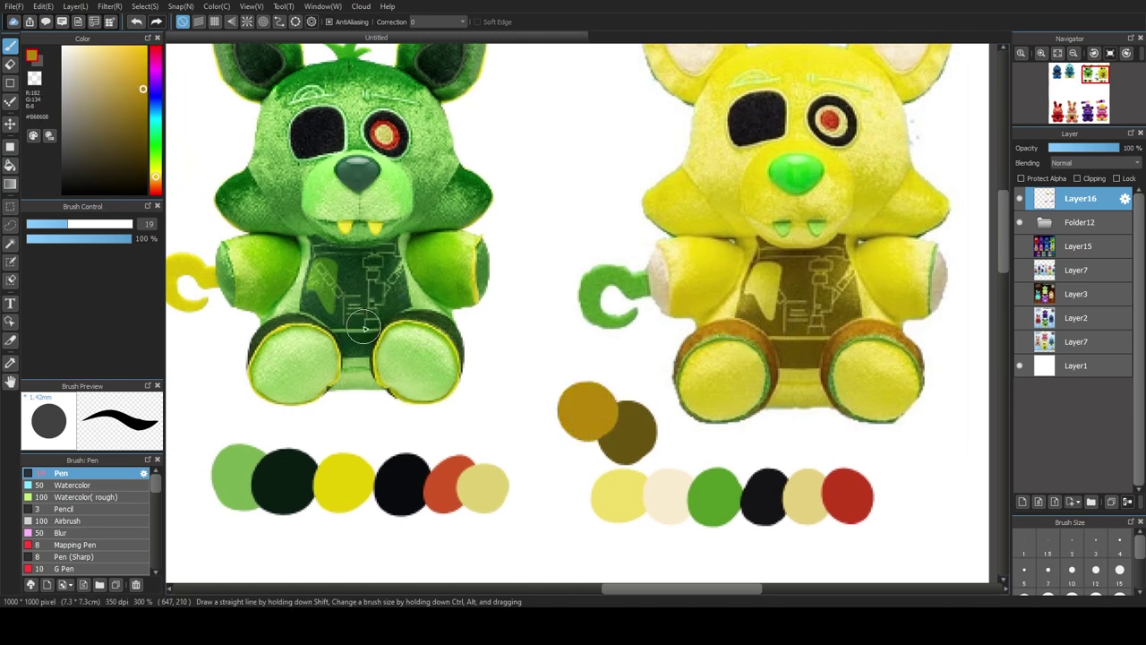
Step: Sample the bright red of the red rabbit's head and paint a swatch of it above that rabbit
scroll(477, 355, left, 1)
scroll(476, 356, down, 1)
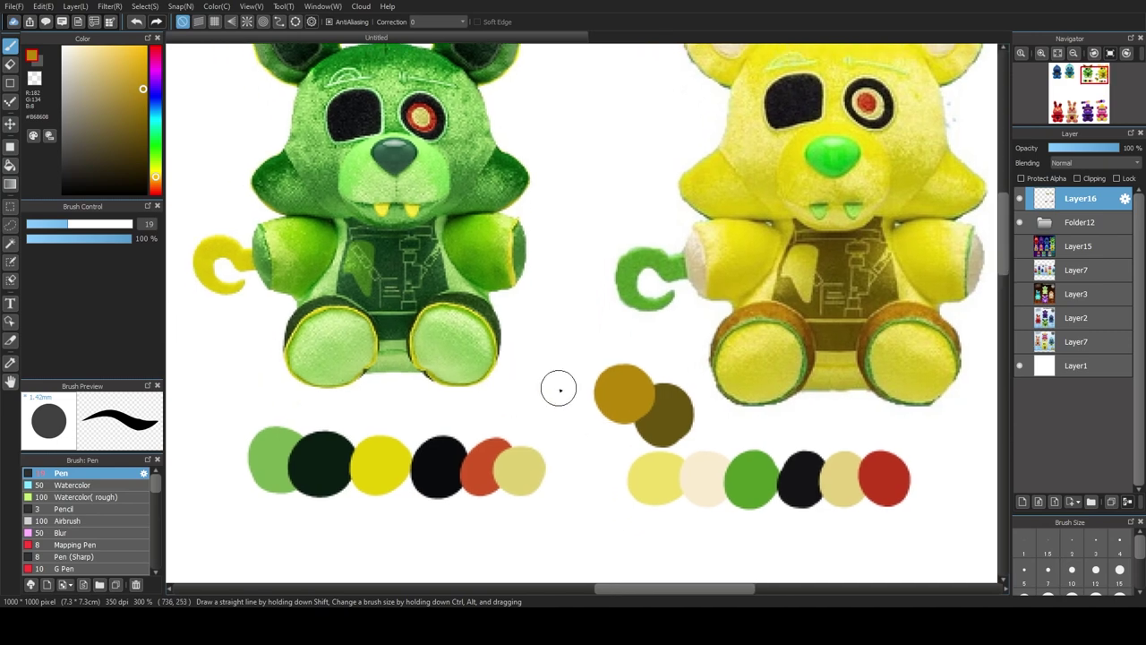
mouse_move(595, 327)
mouse_down()
mouse_move(561, 439)
mouse_move(585, 394)
mouse_up()
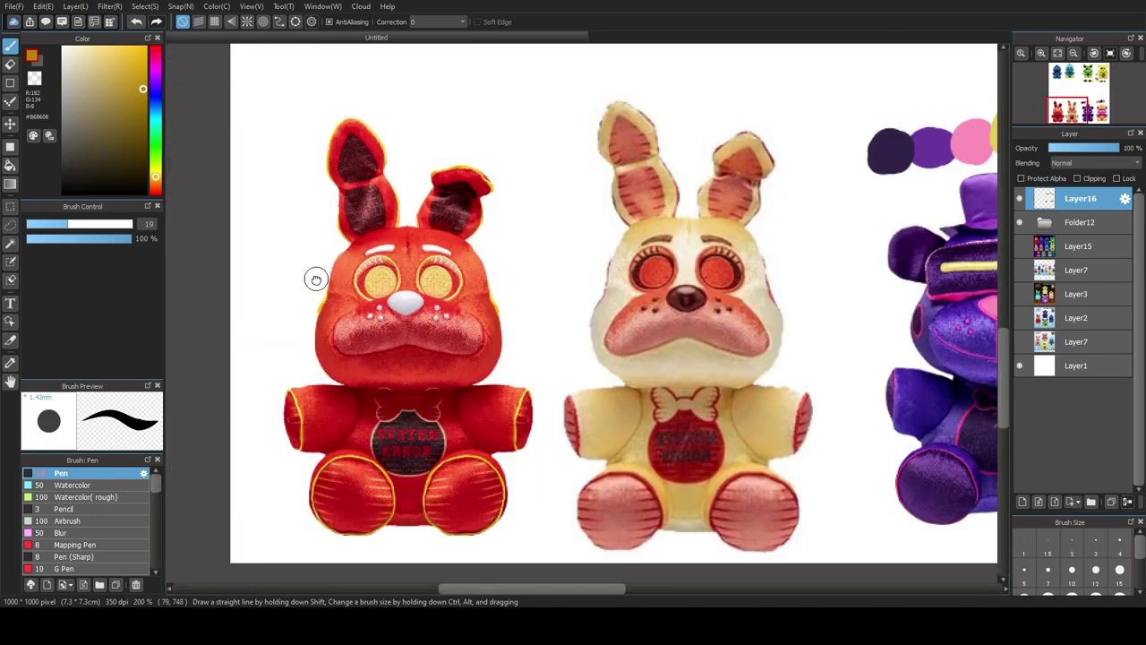
scroll(292, 307, up, 1)
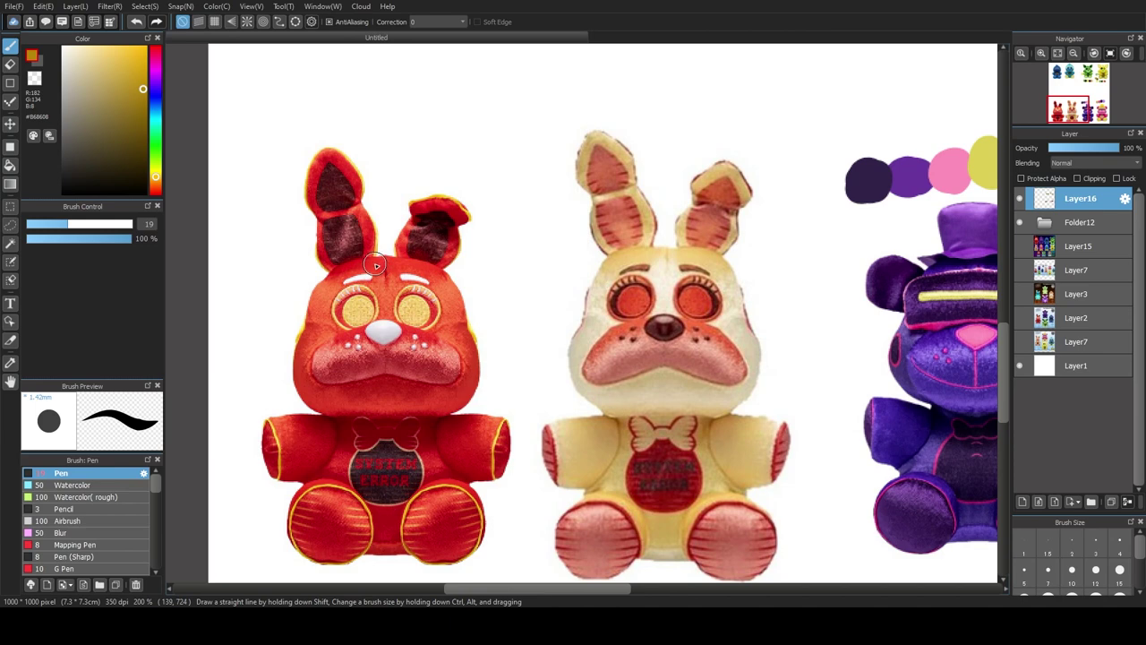
alt+click(376, 265)
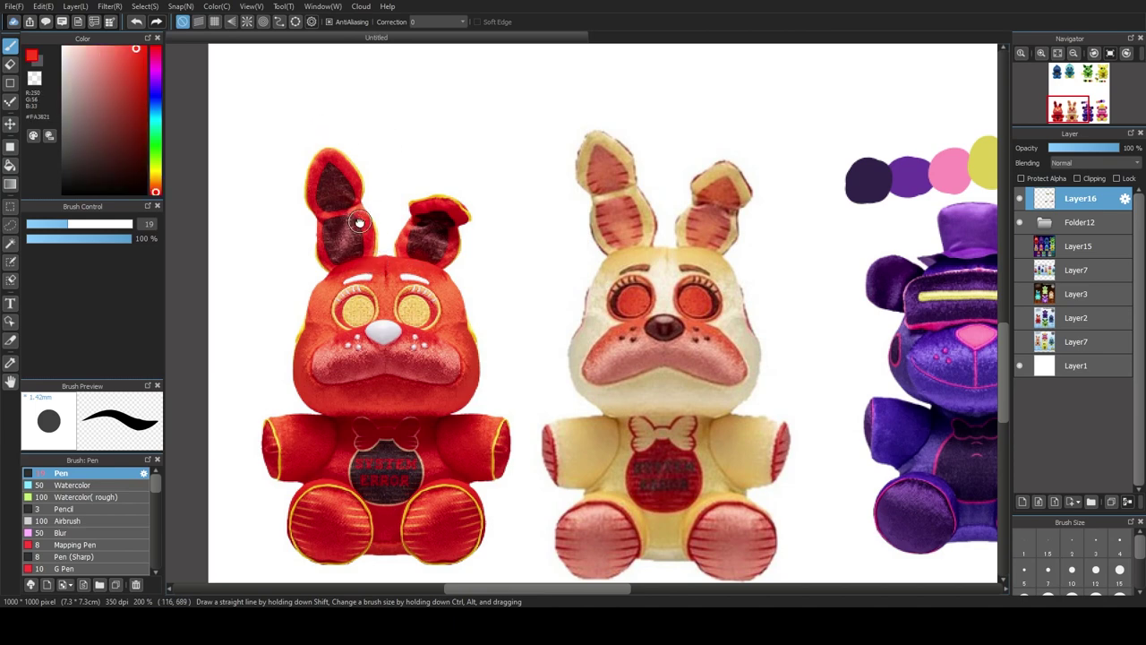
drag(375, 215, 350, 207)
alt+click(347, 254)
drag(303, 65, 303, 91)
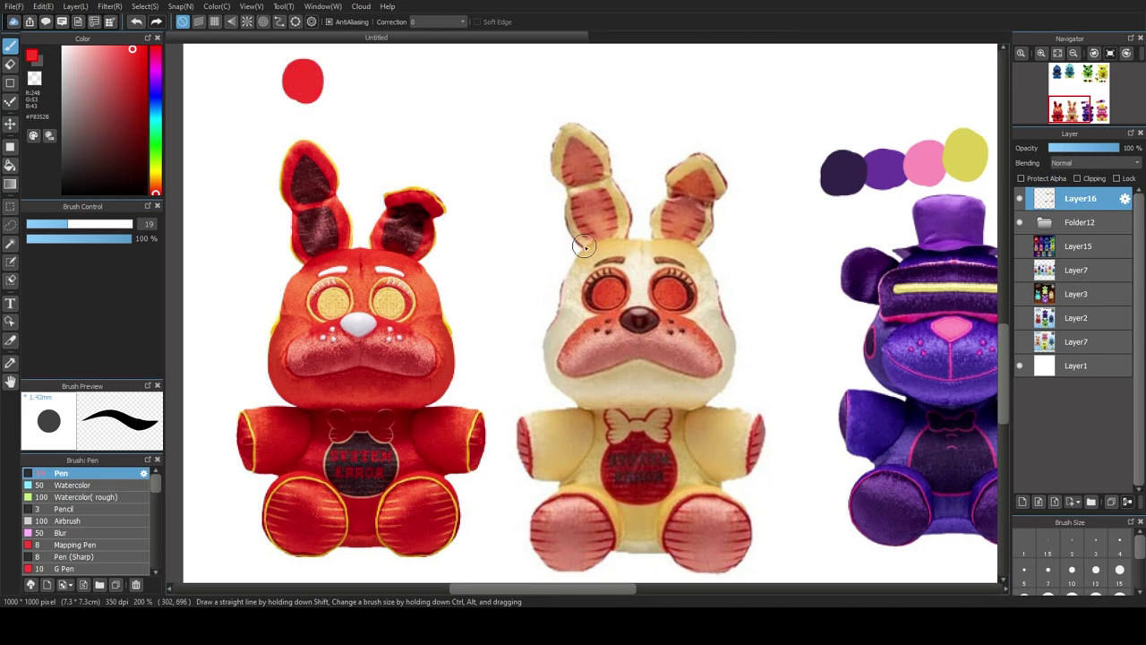
Step: Add a cream swatch sampled from the cream rabbit's forehead above it, and a light grey one from the red rabbit's nose beside the red swatch
alt+click(634, 258)
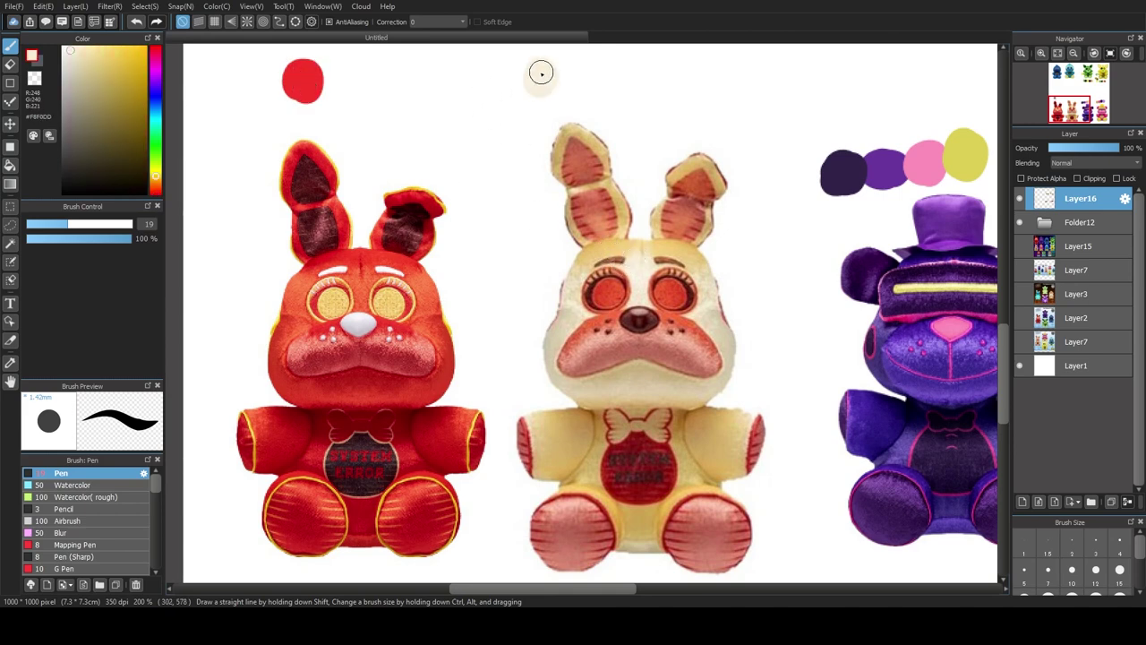
alt+click(358, 321)
drag(329, 79, 333, 81)
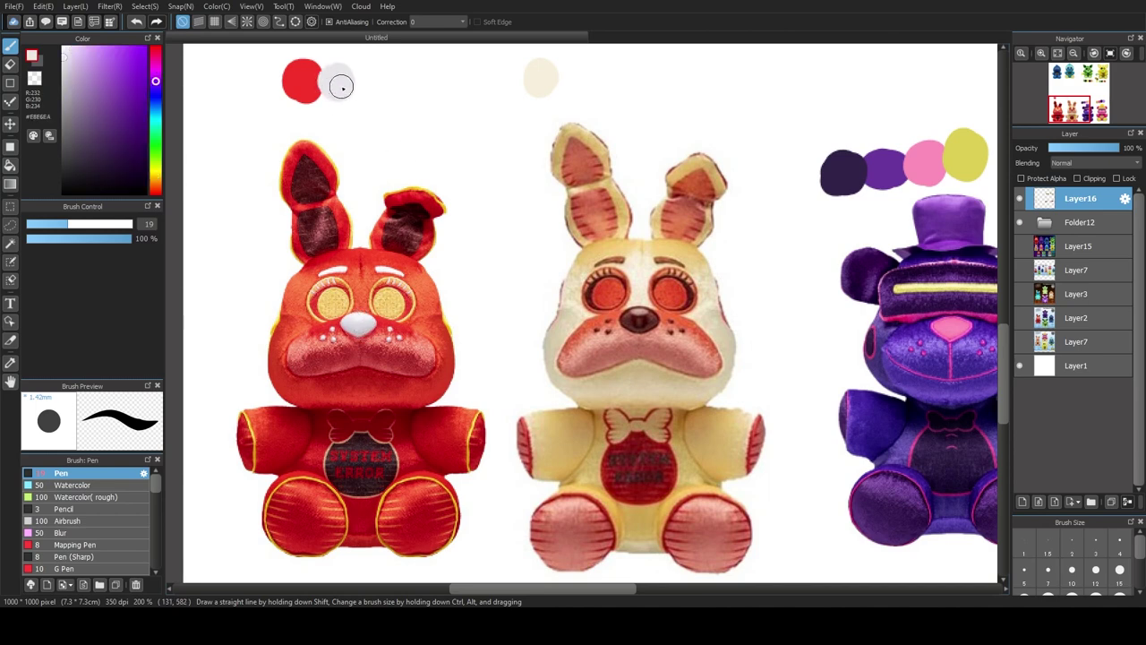
Step: Add a dark red swatch from the cream rabbit's nose beside the cream one, and a dark maroon one from the red rabbit's inner ear beside the grey
alt+click(633, 321)
drag(568, 75, 575, 80)
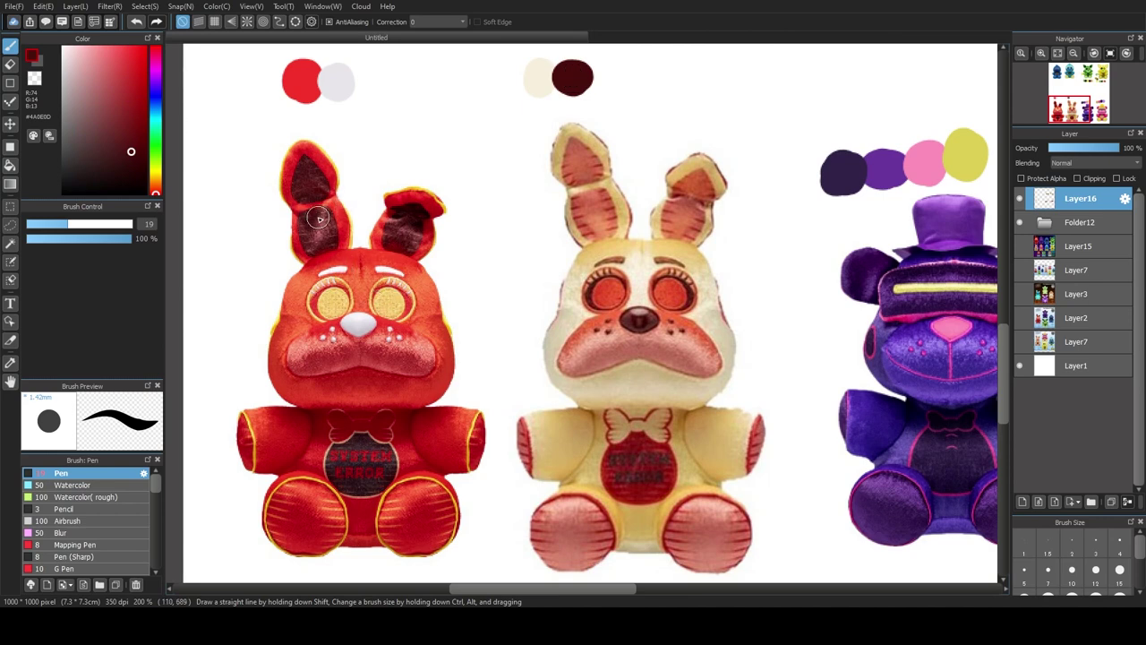
alt+click(308, 215)
drag(355, 76, 373, 85)
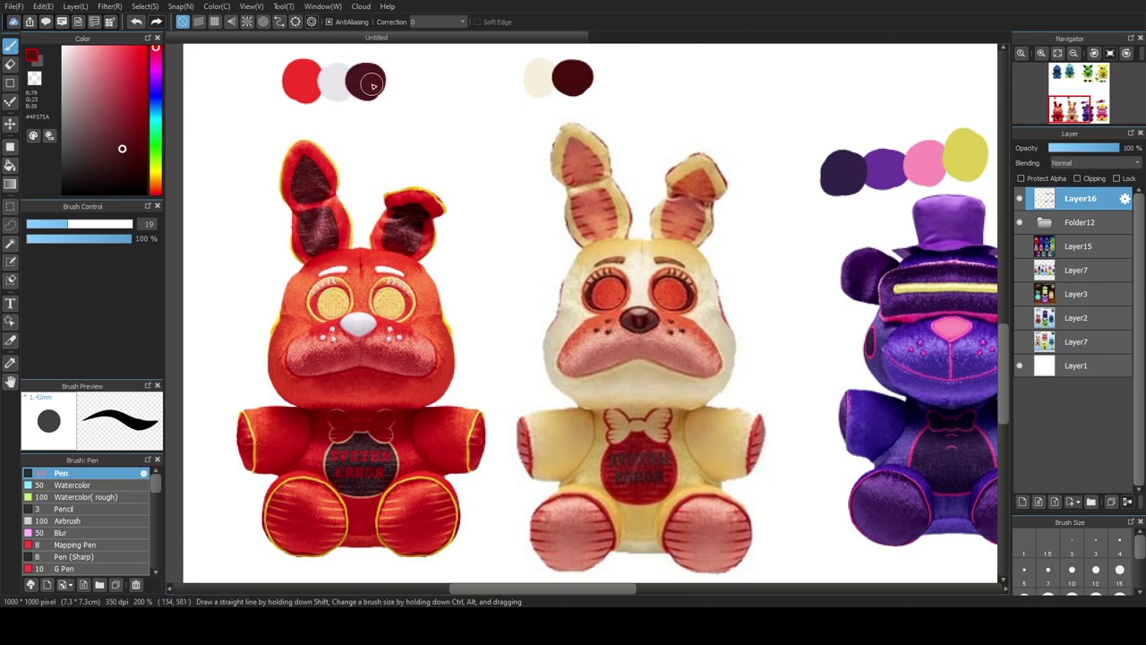
Step: Add a salmon swatch from the cream rabbit's inner ear to its row, and a golden yellow one from the red rabbit's foot trim to its row
alt+click(591, 205)
drag(606, 85, 601, 75)
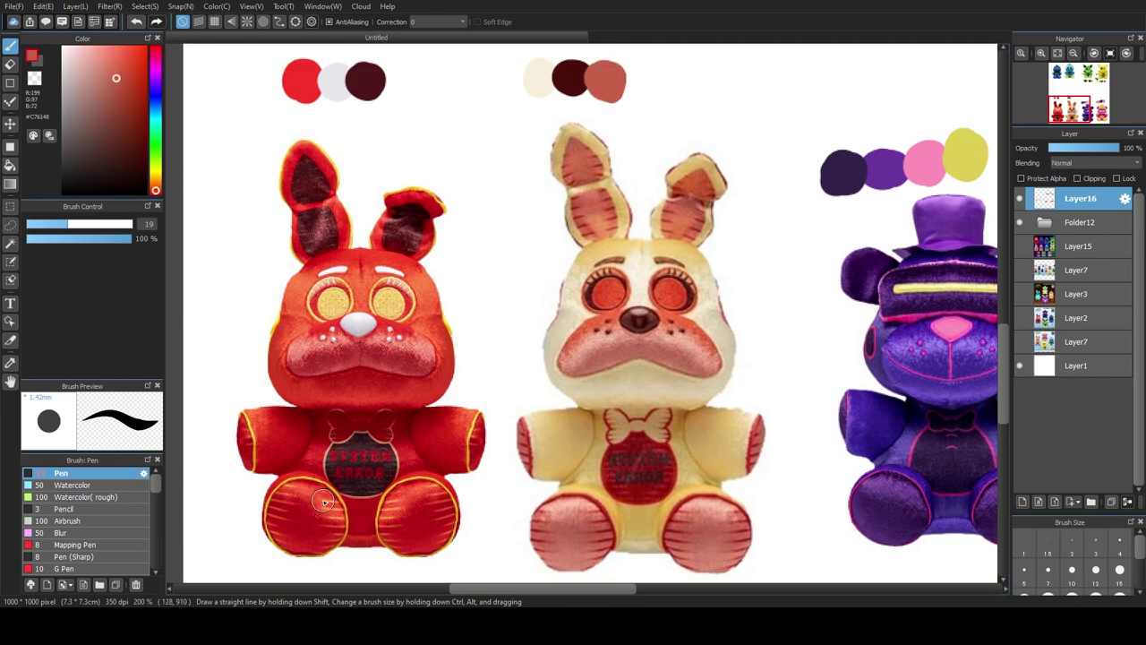
scroll(324, 499, up, 3)
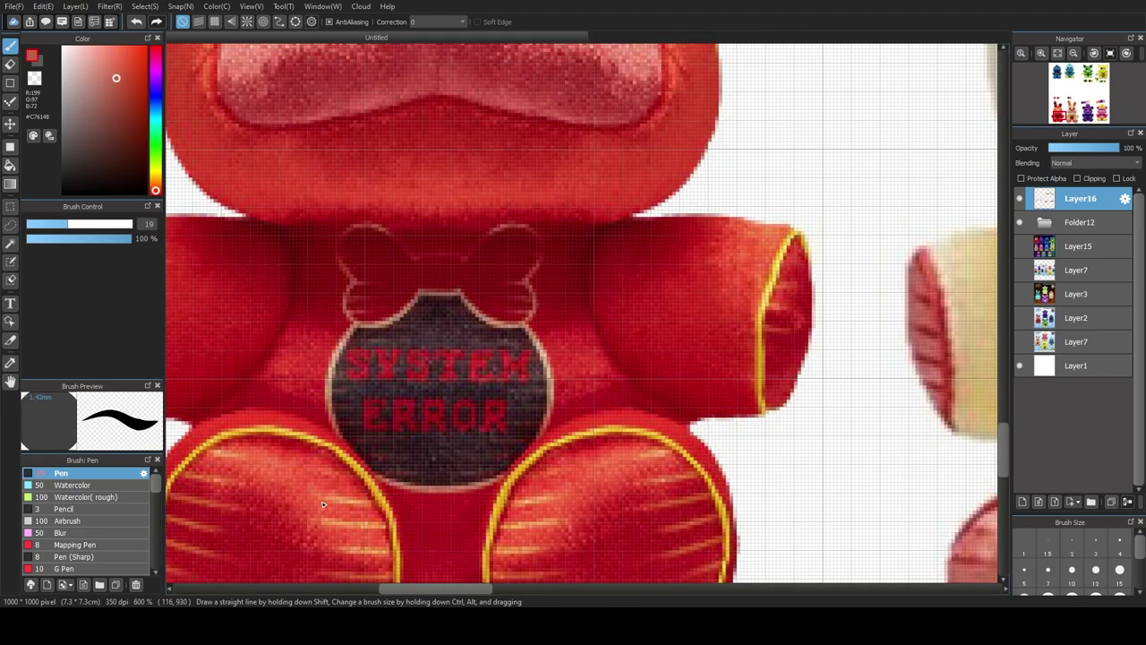
alt+click(369, 479)
scroll(453, 380, down, 2)
drag(445, 379, 417, 466)
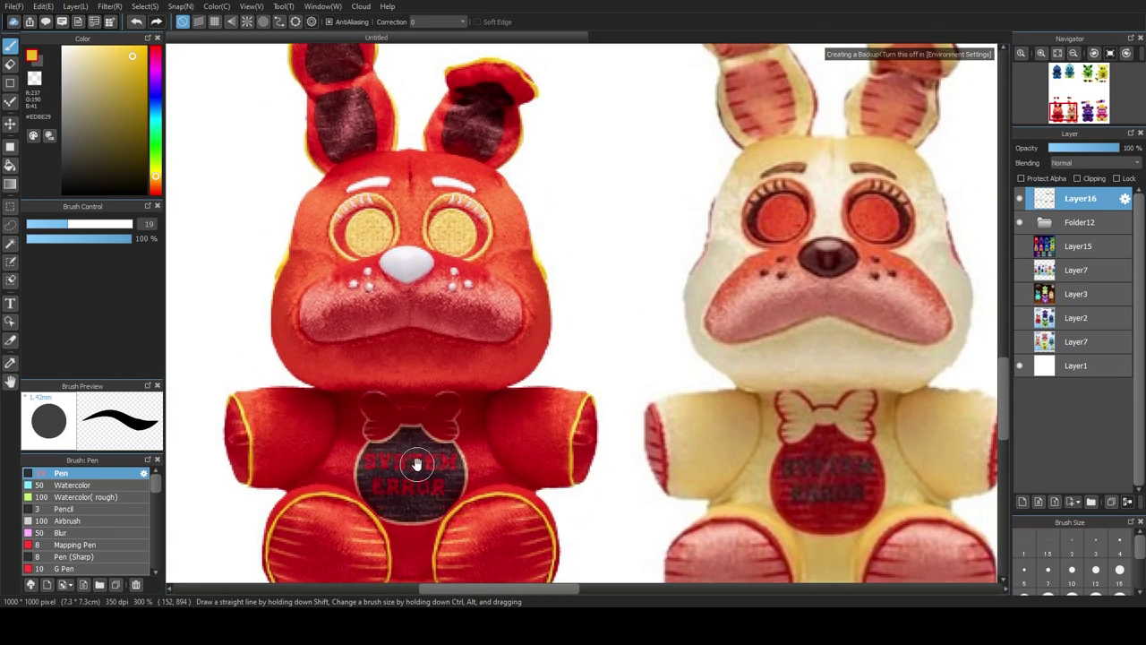
drag(543, 95, 446, 374)
mouse_move(373, 177)
mouse_down()
mouse_move(385, 183)
mouse_move(372, 190)
mouse_up()
Step: Sample the dark red outline of the cream rabbit's foot and paint a swatch of it at the end of that rabbit's row
drag(478, 496, 445, 184)
drag(522, 410, 431, 217)
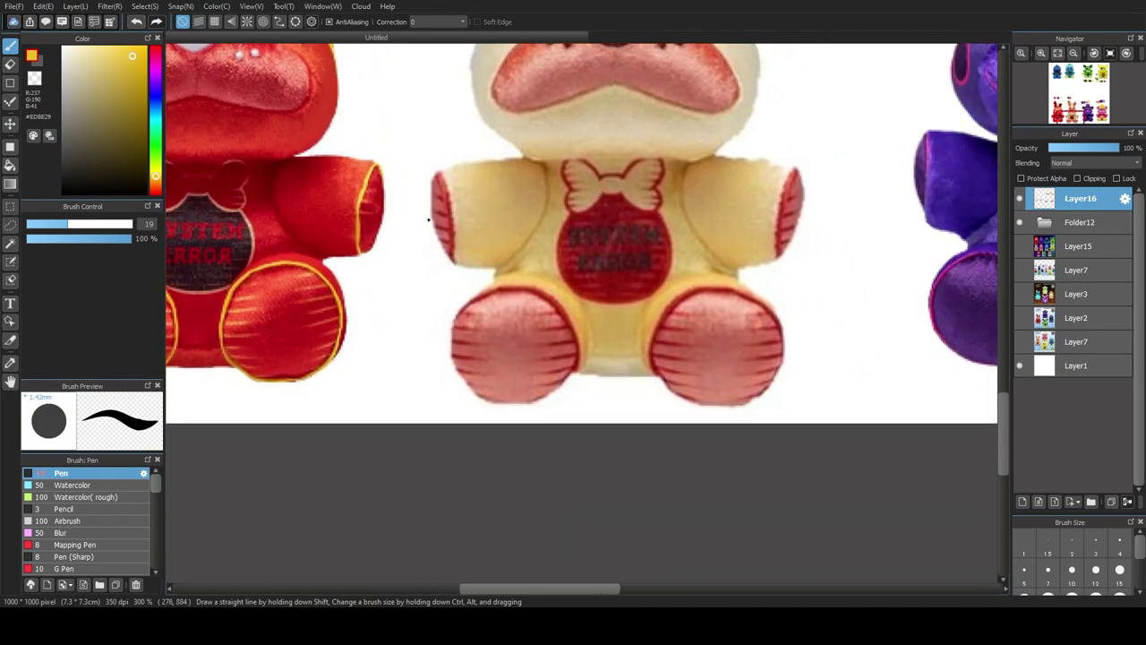
scroll(479, 260, up, 4)
drag(542, 375, 534, 307)
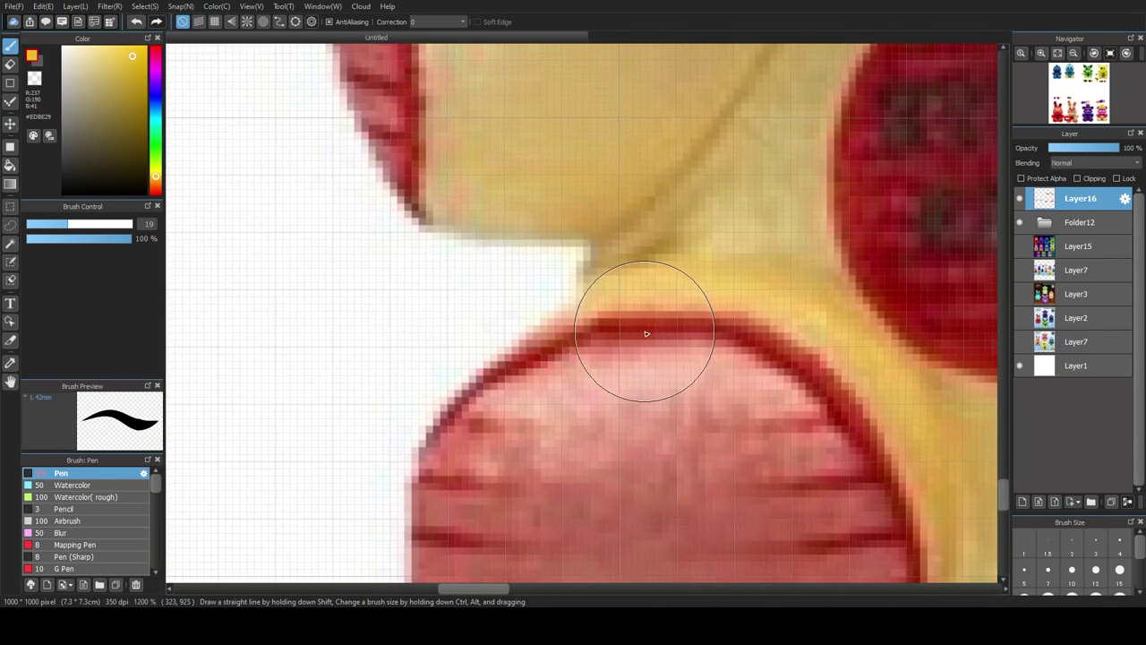
alt+click(645, 332)
scroll(645, 332, down, 5)
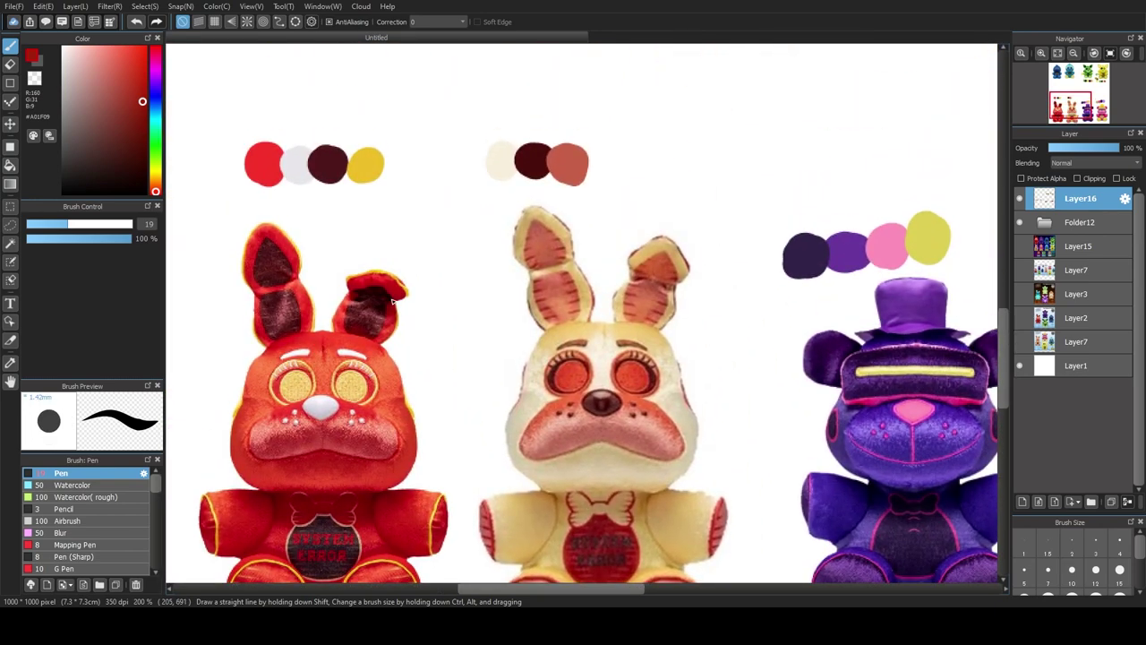
mouse_move(593, 165)
mouse_down()
mouse_move(606, 167)
mouse_move(596, 165)
mouse_up()
Step: Examine the red and cream rabbits' faces, torsos and limbs for colours missing from their swatch rows
drag(407, 327, 504, 215)
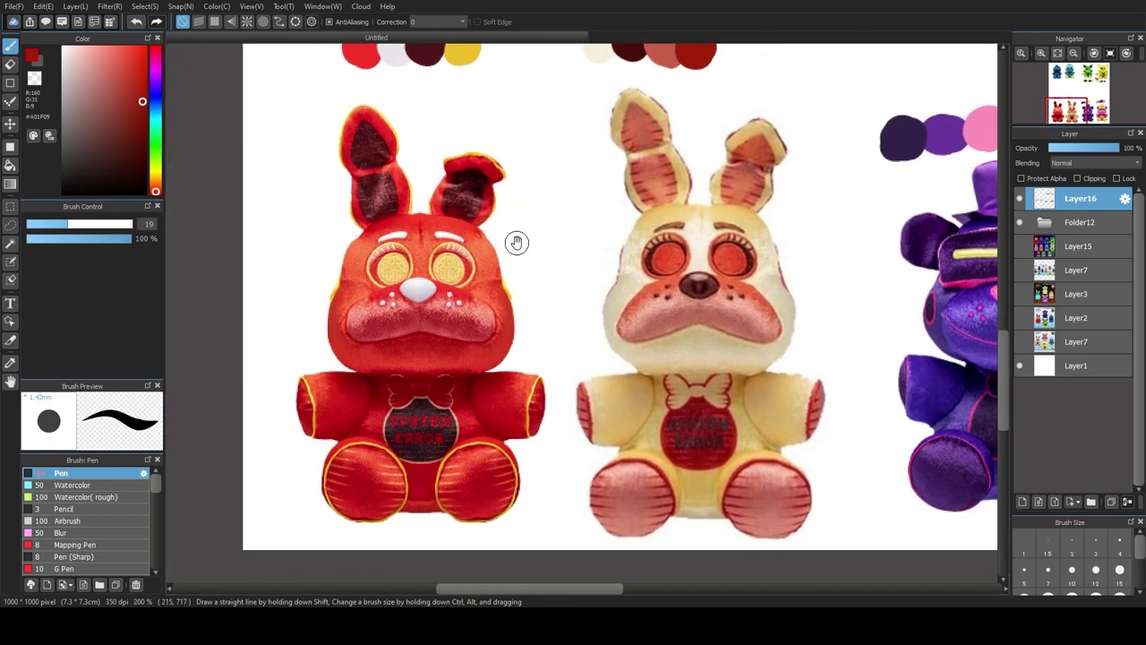
drag(533, 326, 522, 307)
scroll(552, 297, up, 1)
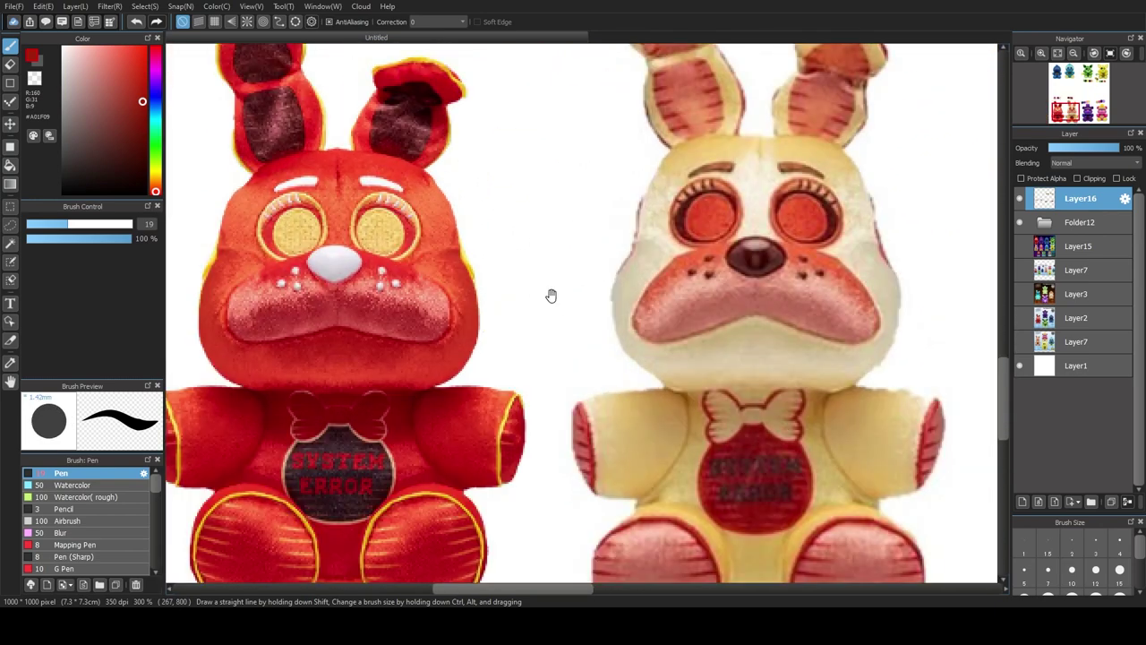
drag(450, 413, 504, 281)
drag(460, 313, 507, 309)
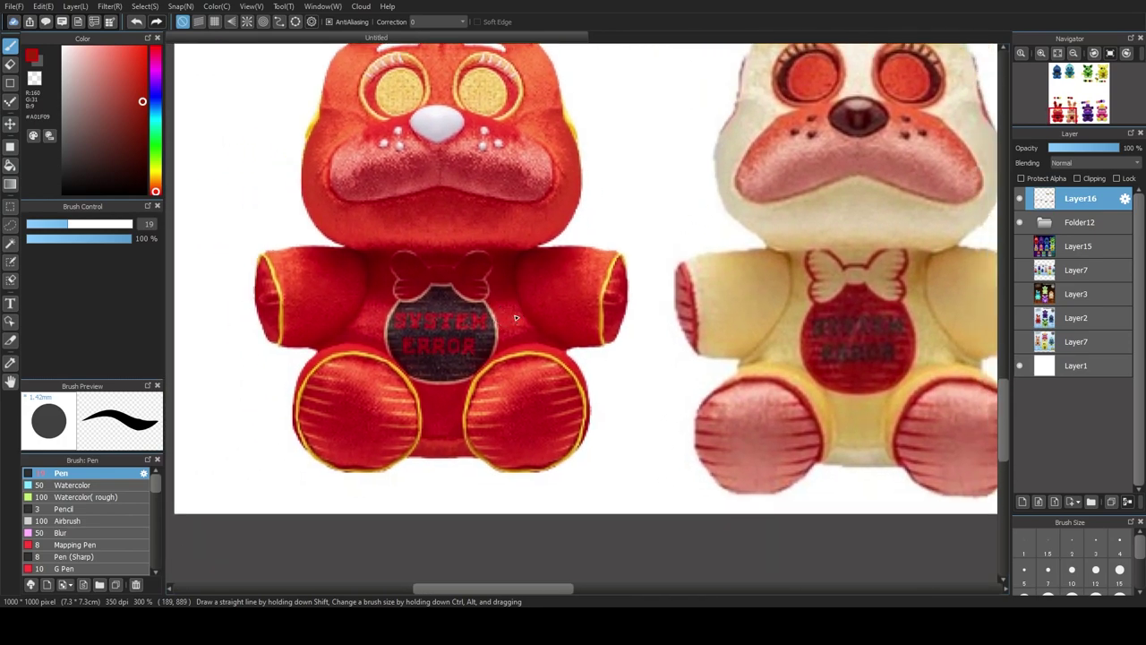
scroll(516, 317, down, 1)
scroll(510, 308, up, 2)
scroll(504, 302, down, 4)
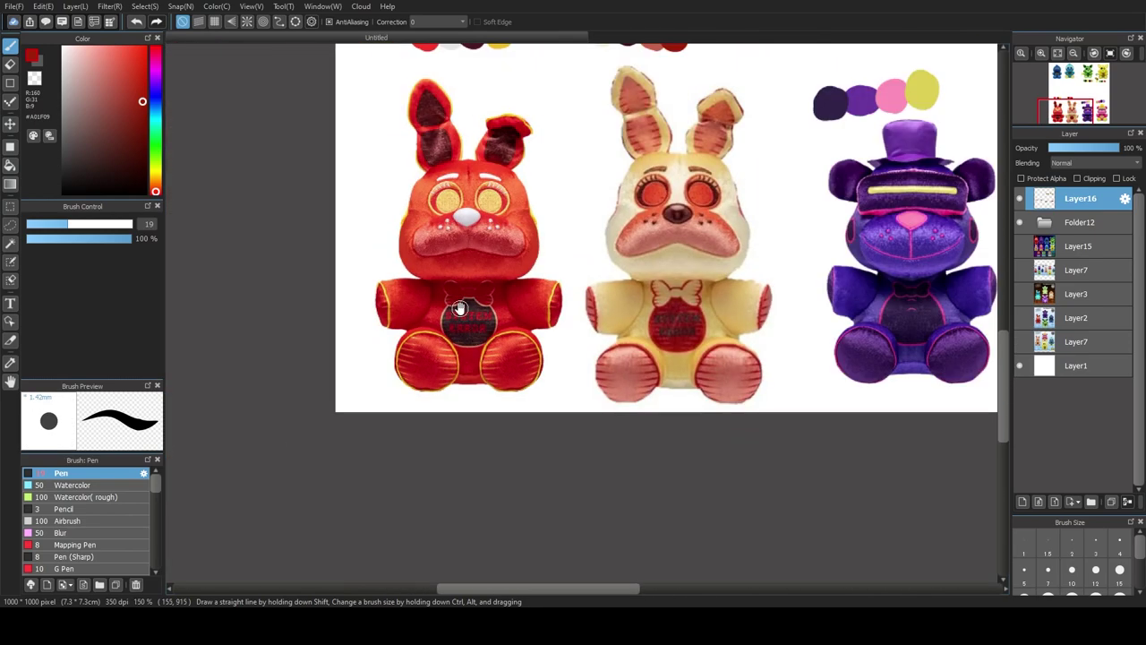
scroll(471, 324, up, 2)
scroll(546, 275, up, 1)
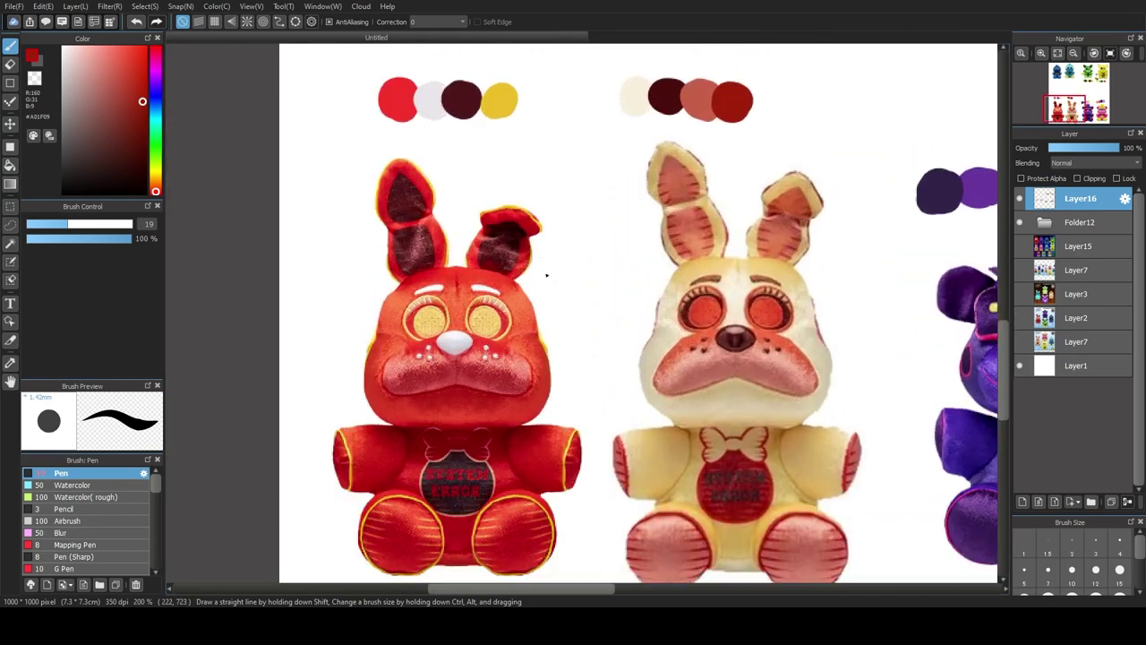
Step: Add a pale golden swatch sampled from the red rabbit's eye to its row, and an orange-red one from the cream rabbit's eye to its row
alt+click(434, 319)
drag(526, 105, 527, 99)
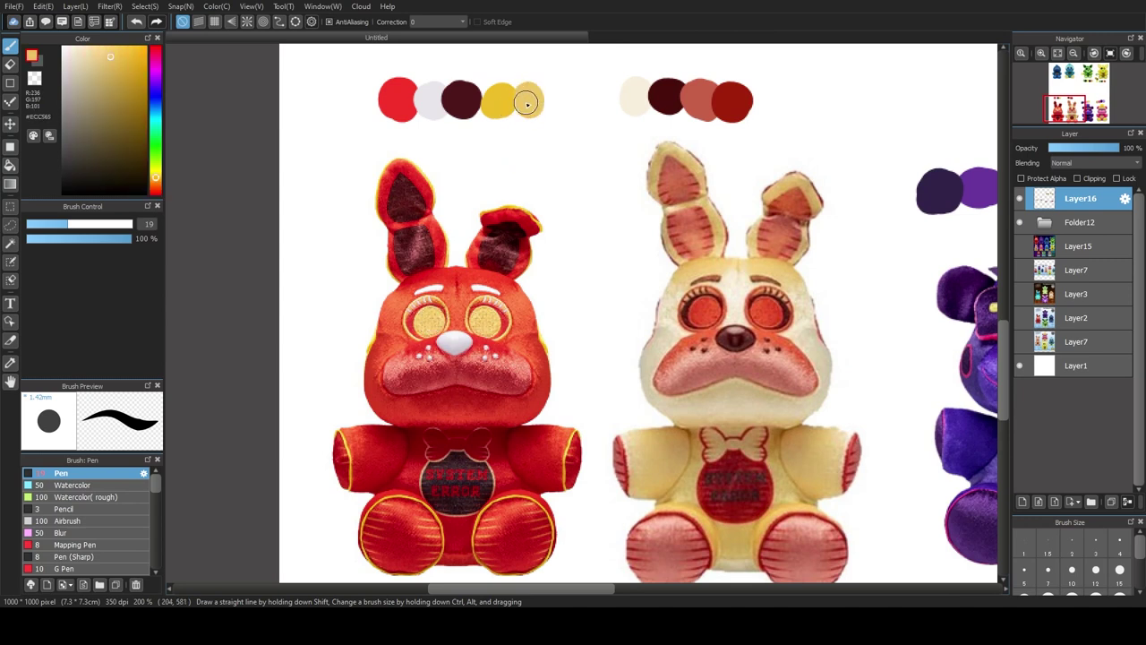
alt+click(708, 309)
drag(761, 97, 755, 103)
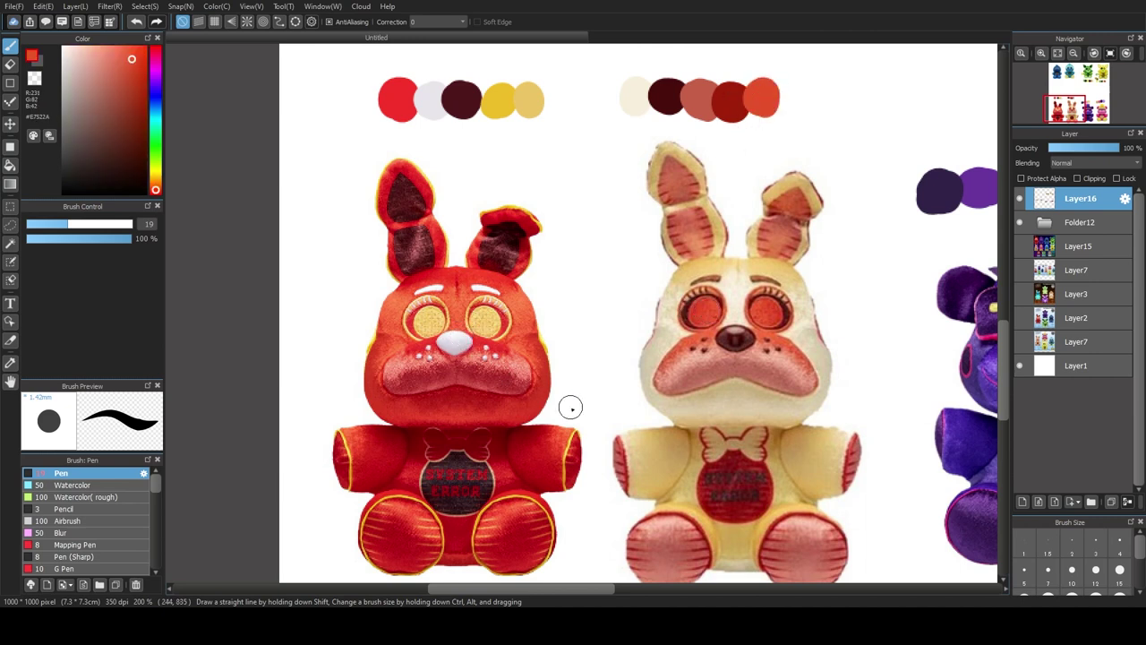
Step: Sample the tan of the cream rabbit's arm and paint it over the cream swatch at the start of its row
drag(634, 491, 585, 474)
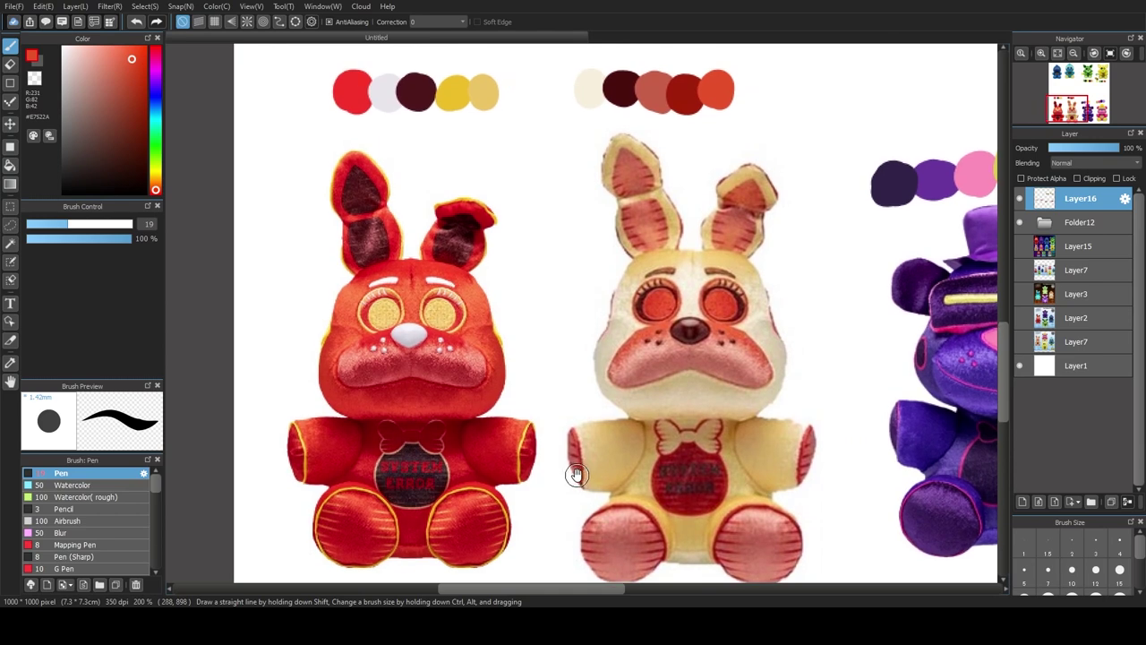
drag(573, 166, 557, 220)
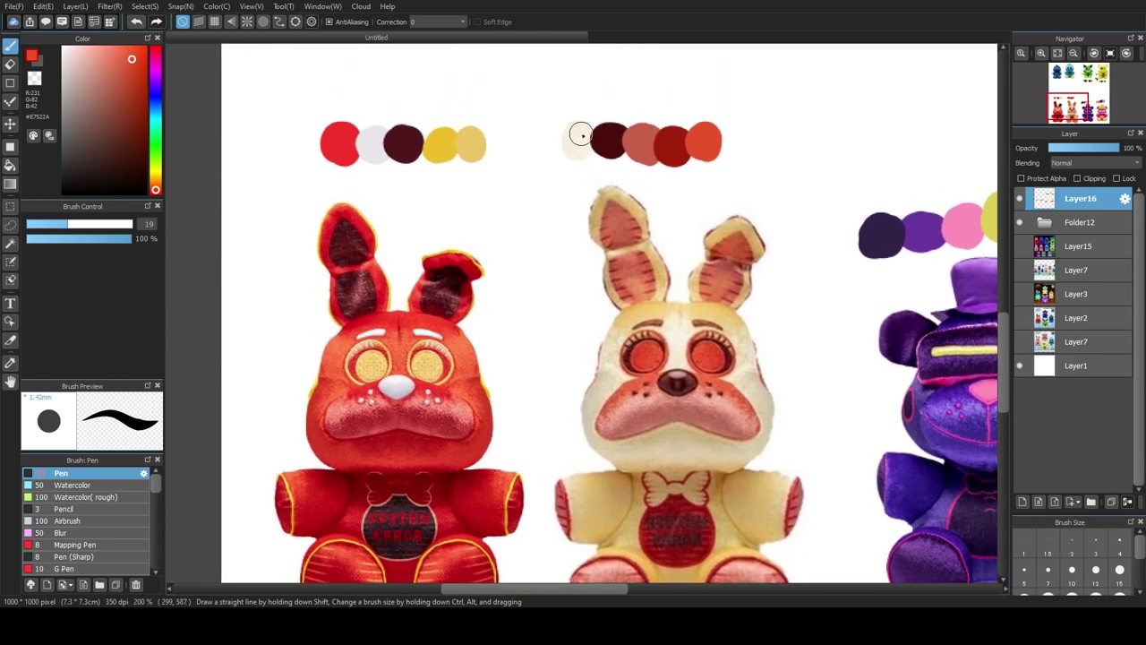
scroll(641, 367, down, 5)
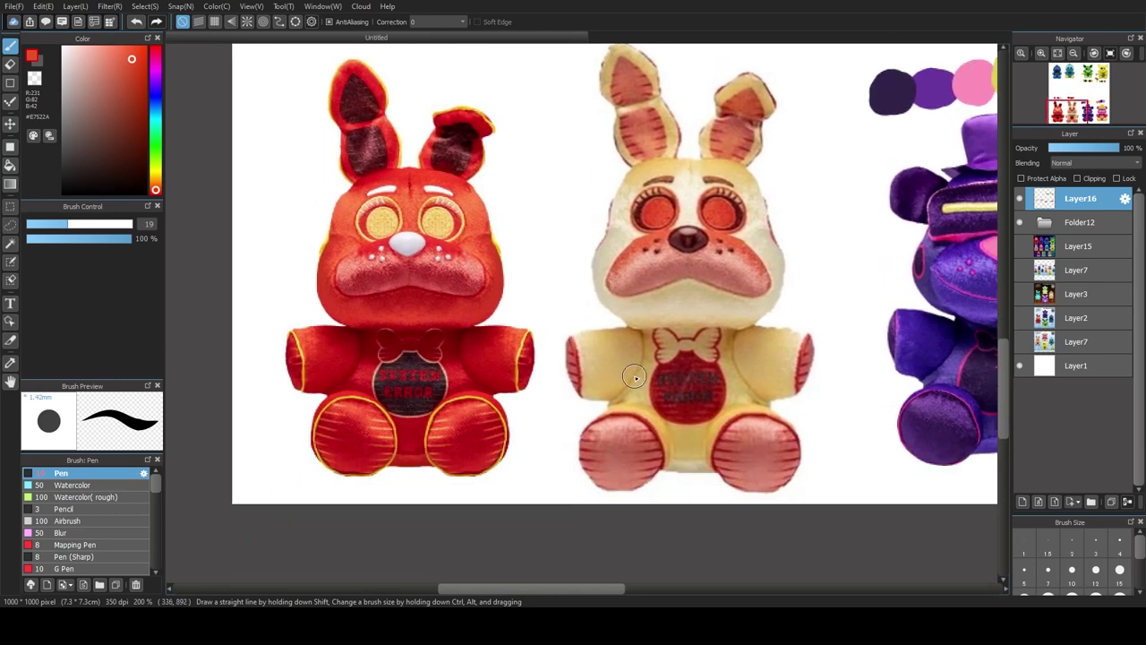
alt+click(618, 356)
scroll(595, 269, up, 5)
drag(557, 135, 549, 162)
key(ctrl+z)
Step: Compare the rabbit and bear plushes with their variants and with the swatch rows above them
scroll(507, 332, up, 4)
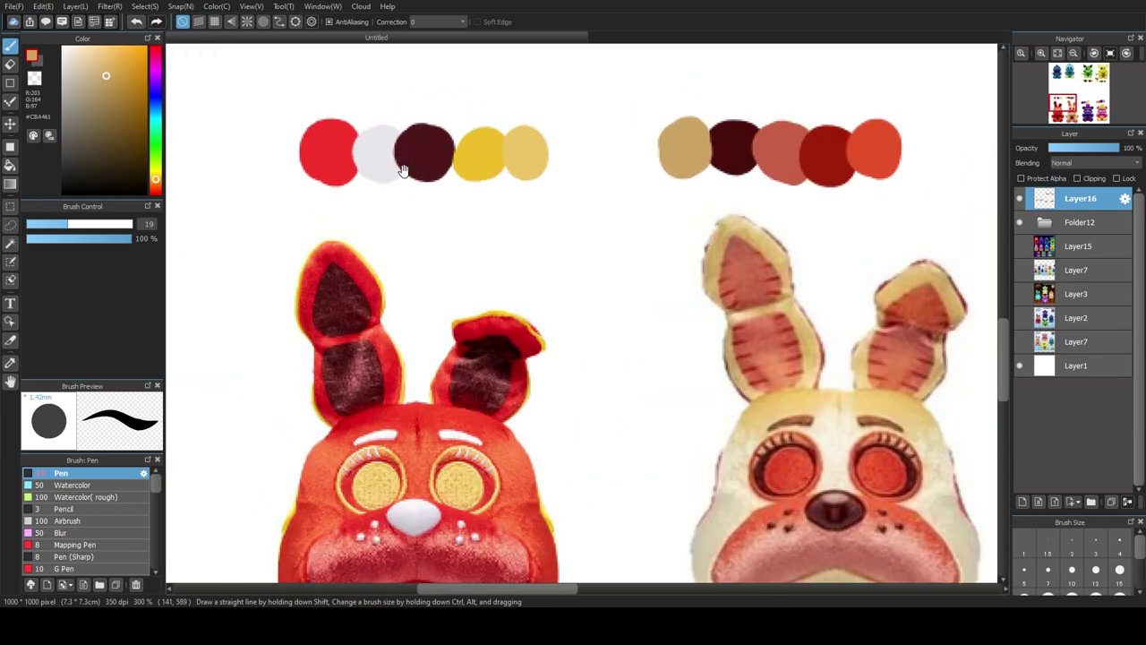
scroll(426, 367, down, 3)
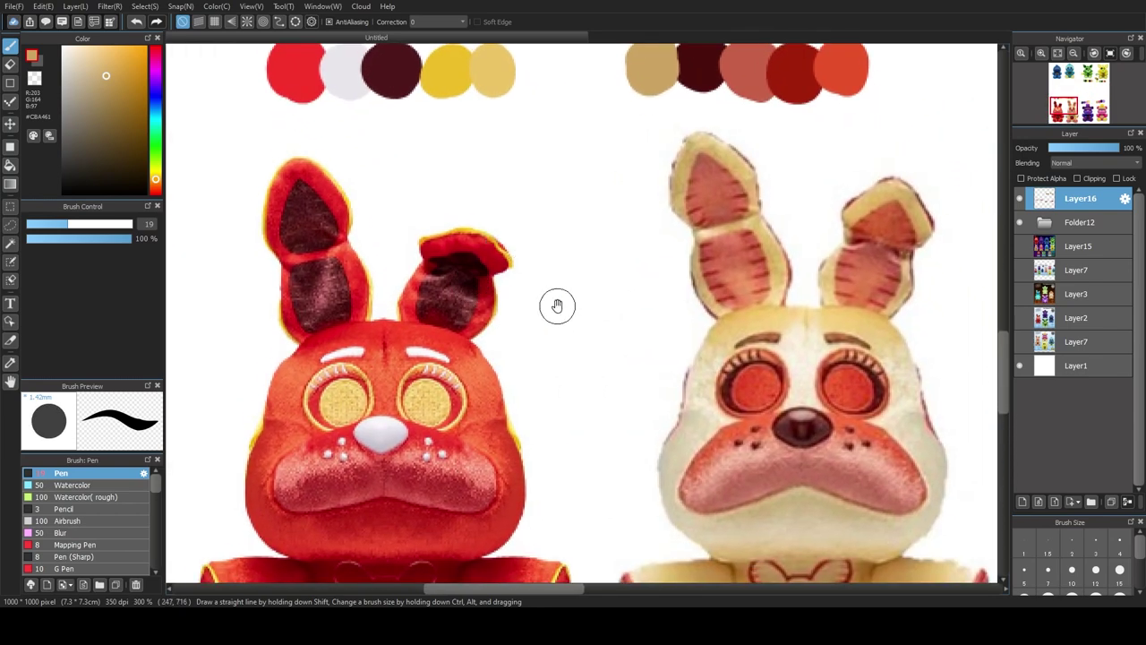
mouse_move(573, 289)
mouse_down()
mouse_move(498, 343)
mouse_move(439, 185)
mouse_move(519, 238)
mouse_move(542, 270)
mouse_move(540, 314)
mouse_move(516, 325)
mouse_move(358, 260)
mouse_move(445, 359)
mouse_up()
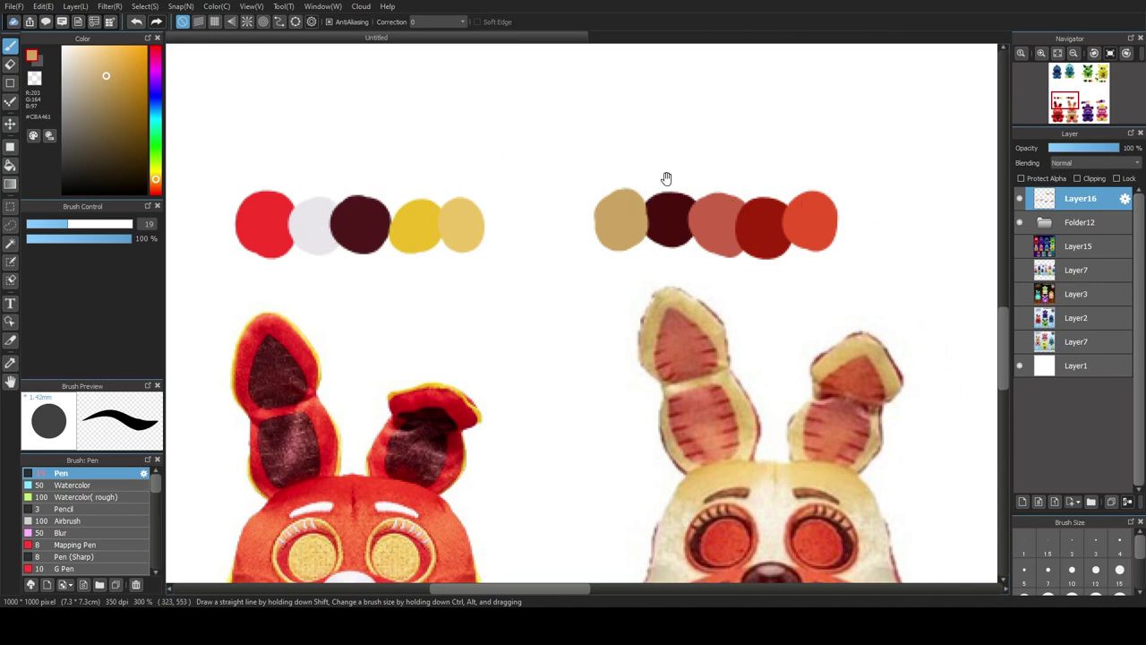
scroll(603, 289, down, 5)
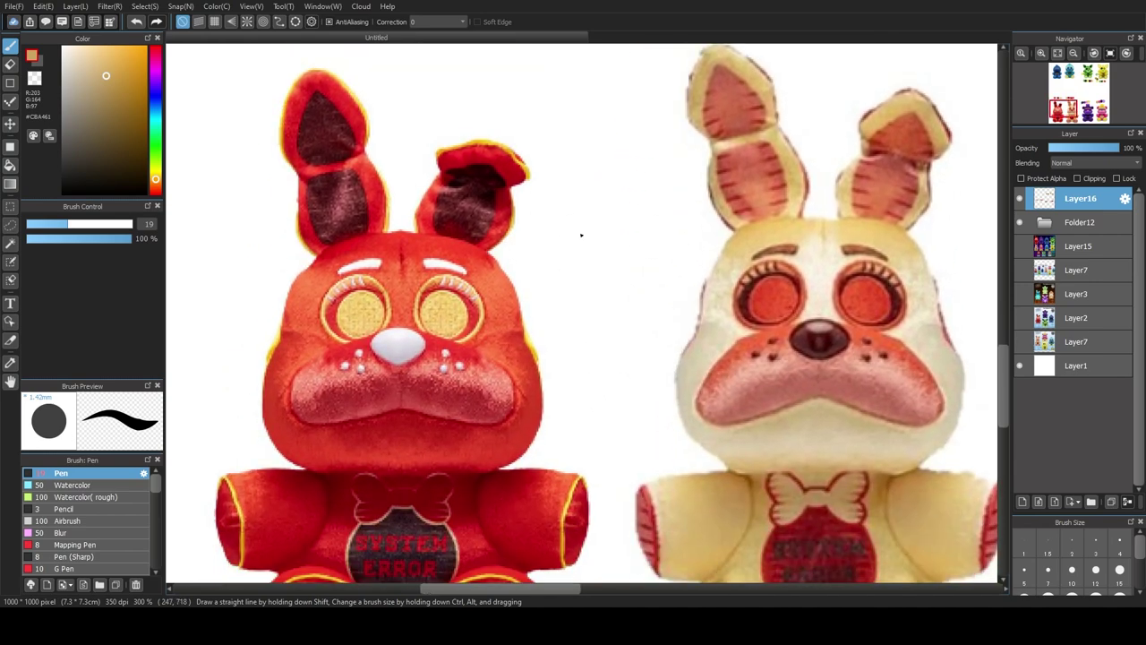
scroll(529, 277, down, 3)
drag(528, 278, 526, 321)
scroll(563, 263, down, 1)
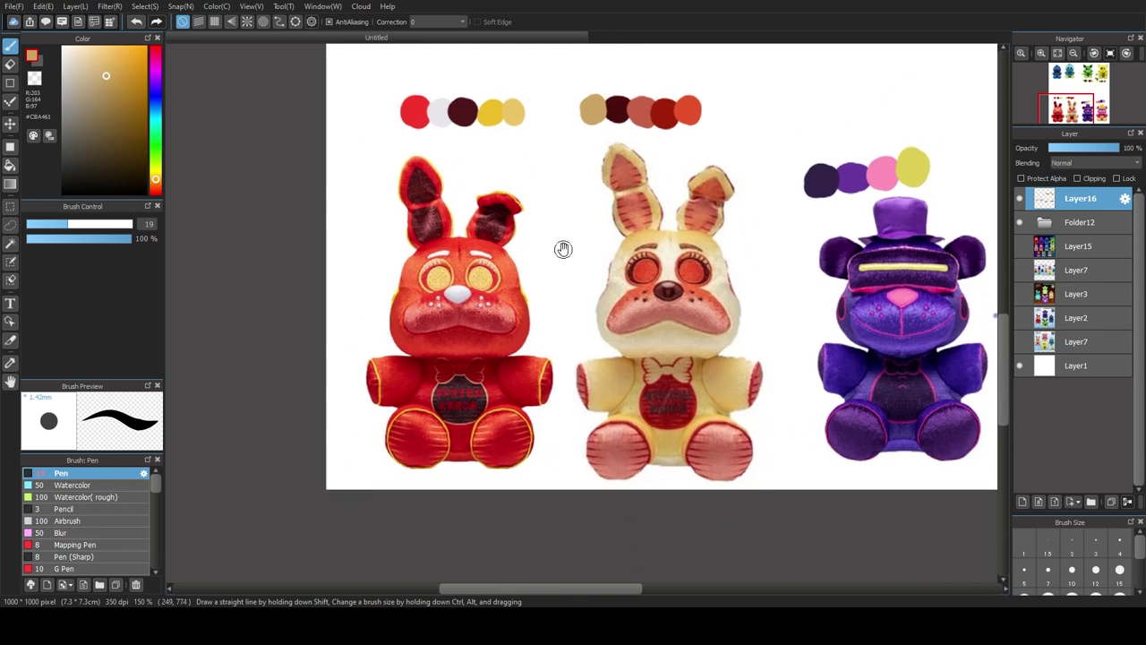
scroll(531, 264, up, 1)
drag(430, 360, 379, 358)
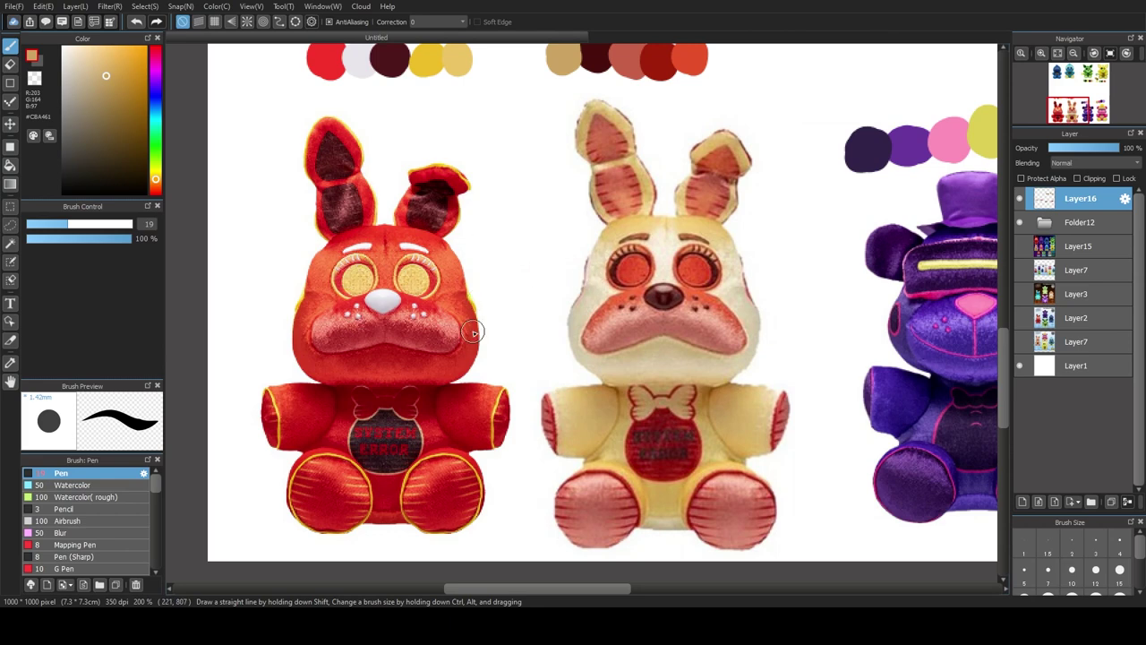
scroll(472, 331, down, 2)
drag(434, 203, 476, 315)
drag(511, 273, 494, 232)
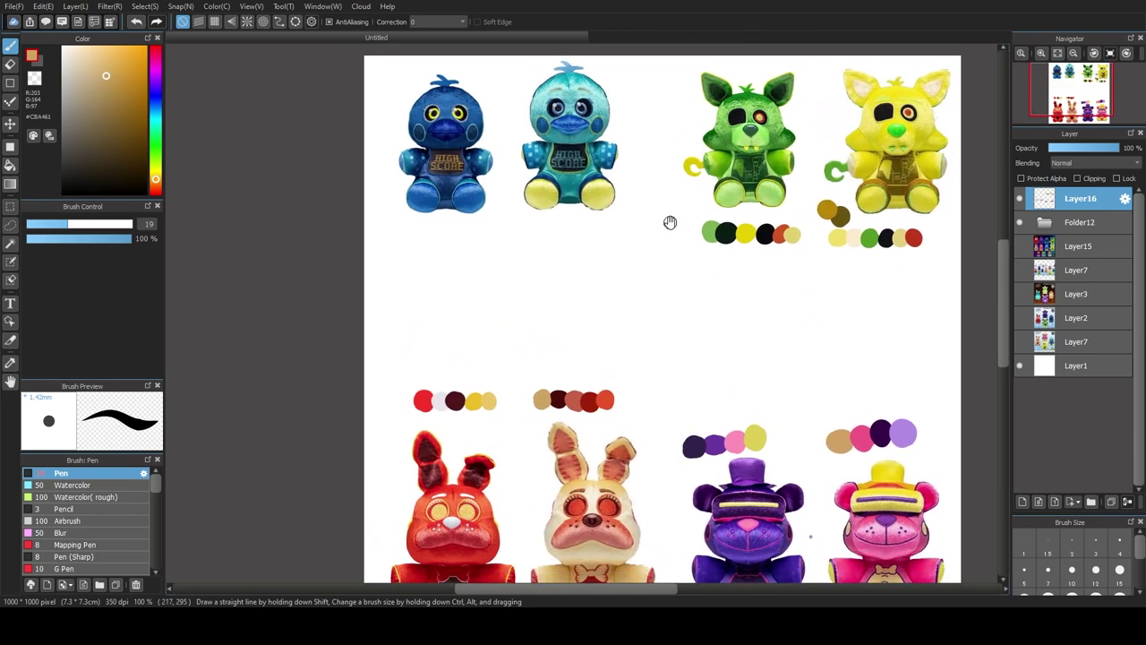
scroll(758, 272, down, 5)
scroll(758, 271, up, 2)
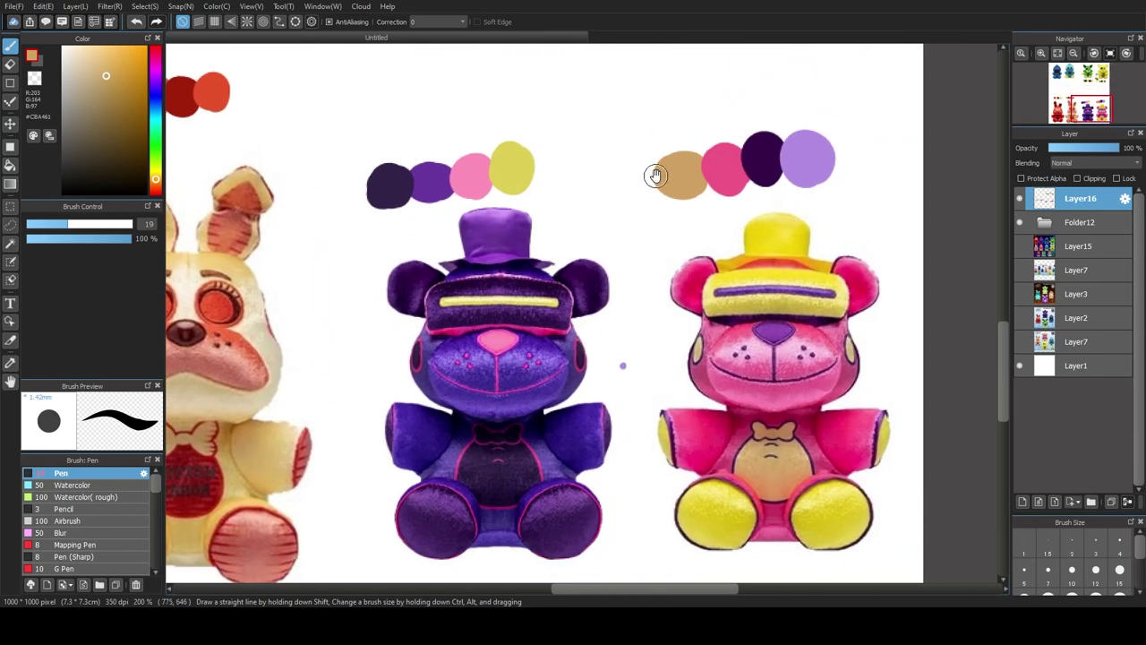
Step: Sample the medium blue between the dark blue bird's eyes and paint a swatch of it below that plush
drag(658, 179, 770, 465)
drag(559, 133, 690, 427)
drag(592, 305, 872, 389)
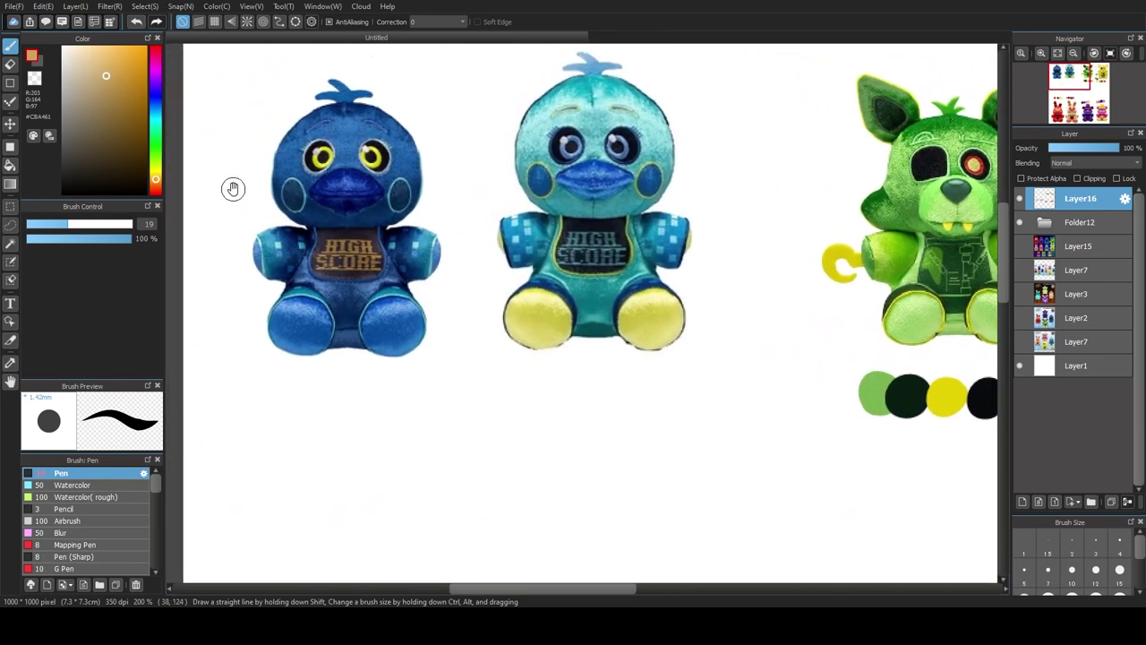
scroll(232, 188, up, 1)
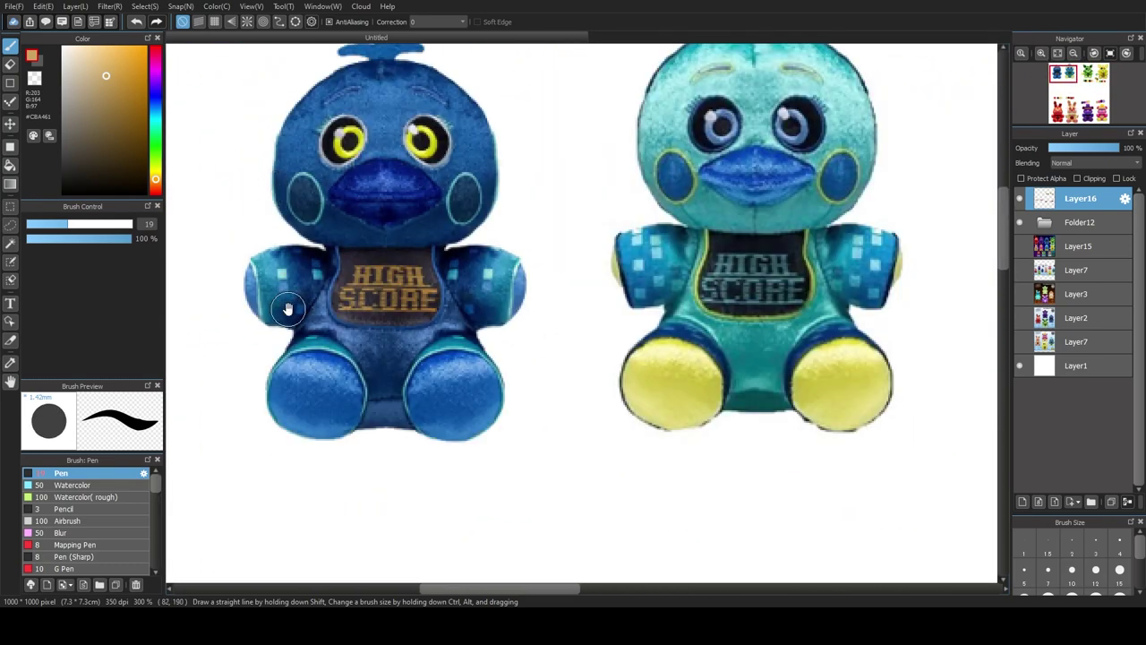
mouse_move(450, 278)
mouse_down()
mouse_move(462, 332)
mouse_move(444, 259)
mouse_up()
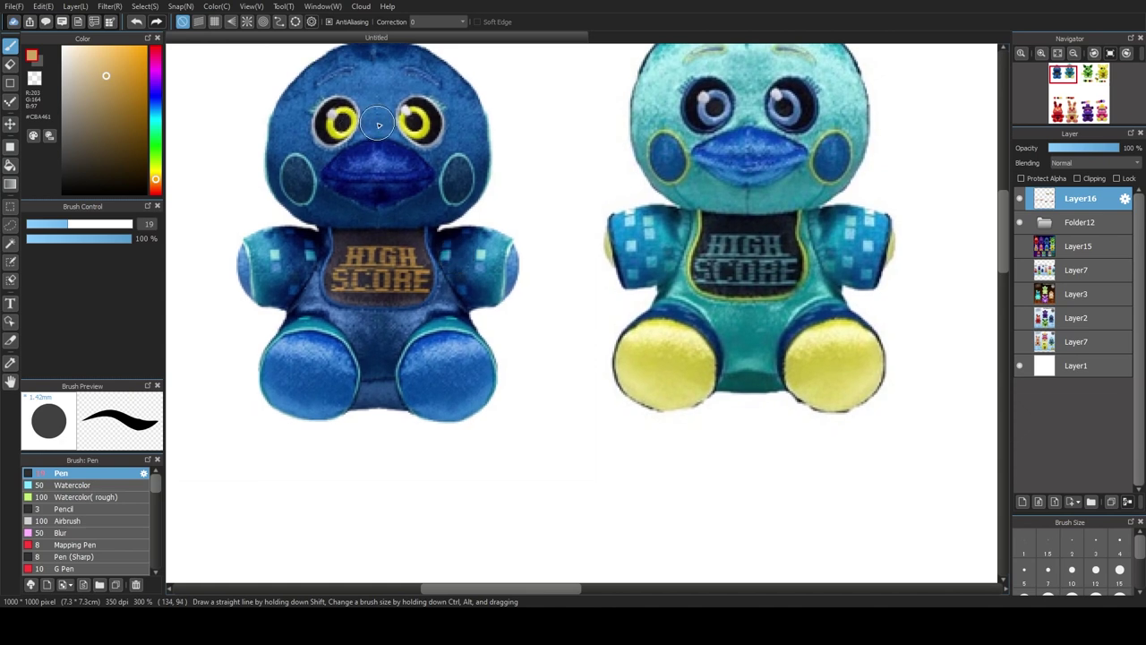
alt+click(372, 119)
mouse_move(340, 348)
mouse_down()
mouse_move(347, 360)
mouse_move(364, 332)
mouse_up()
drag(279, 464, 271, 469)
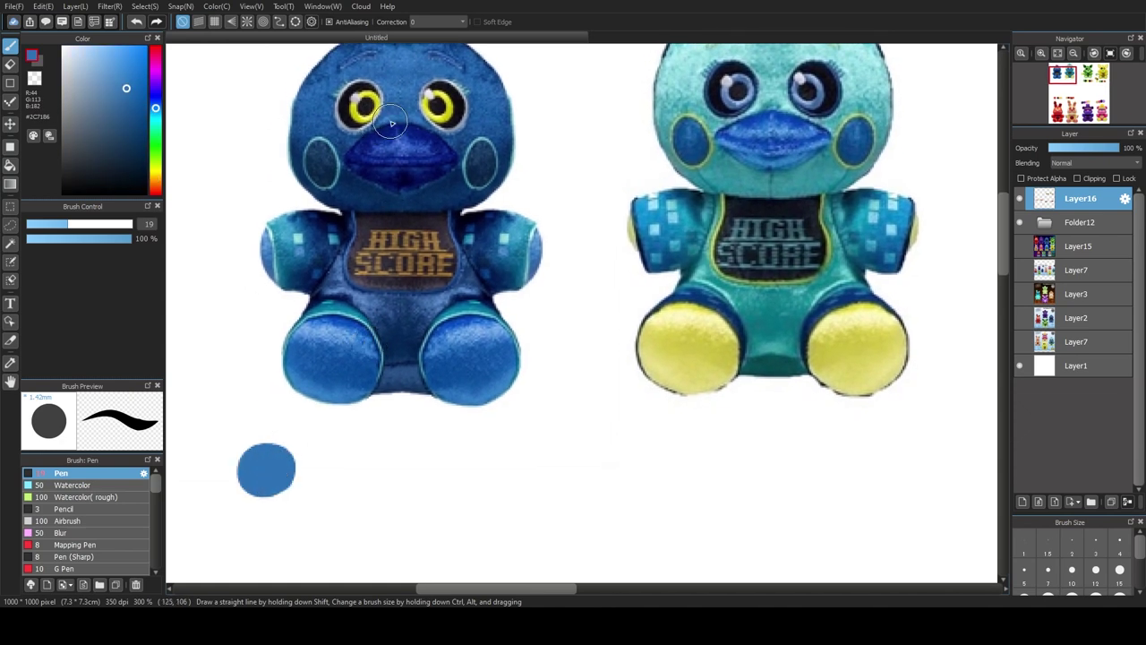
Step: Paint dark blue from the blue bird's torso over its swatch, and add a light aqua swatch from the teal bird's forehead below that bird
right_click(387, 94)
alt+click(408, 309)
click(263, 474)
drag(262, 477, 269, 466)
mouse_move(433, 335)
mouse_down()
mouse_move(342, 404)
mouse_move(375, 374)
mouse_up()
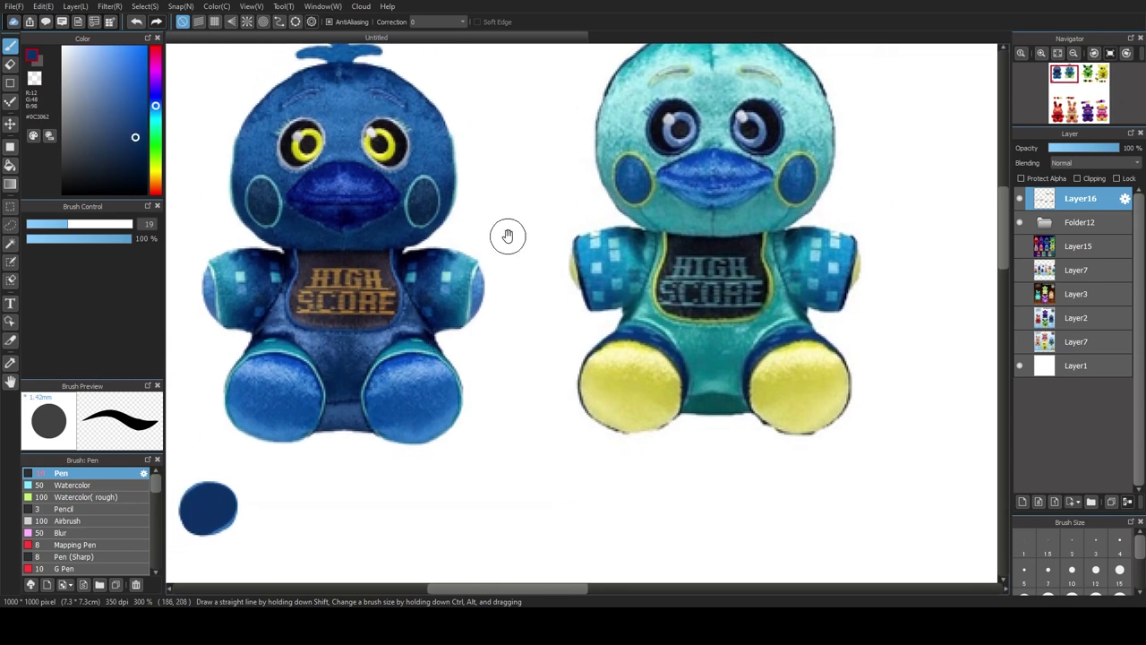
alt+click(706, 77)
click(618, 509)
scroll(618, 452, left, 3)
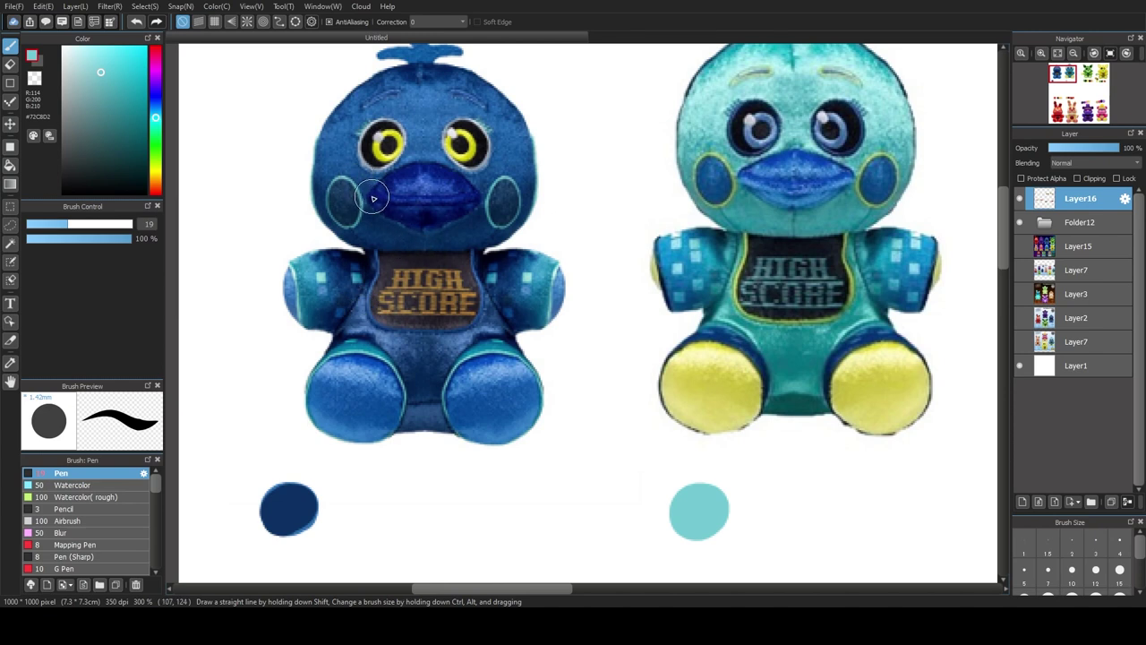
Step: Add a teal swatch from the blue bird's arm beside its dark blue one, and a bright blue one from the teal bird's arm beside the aqua
alt+click(375, 148)
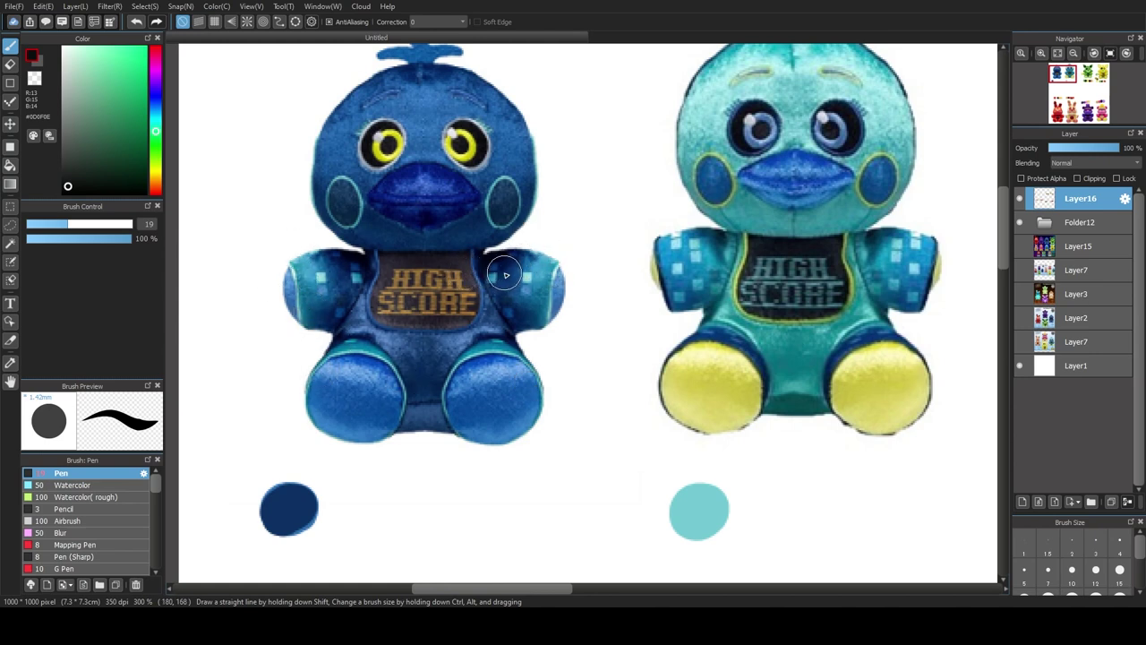
alt+click(549, 273)
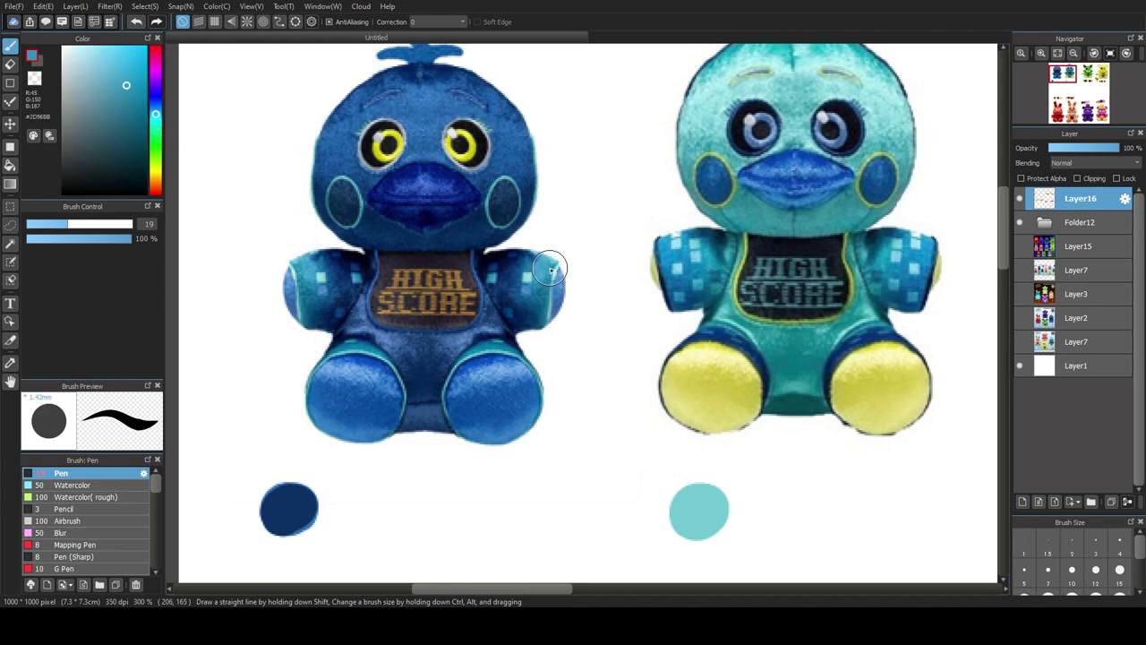
mouse_move(324, 488)
mouse_down()
mouse_move(333, 520)
mouse_move(352, 505)
mouse_up()
drag(678, 269, 493, 278)
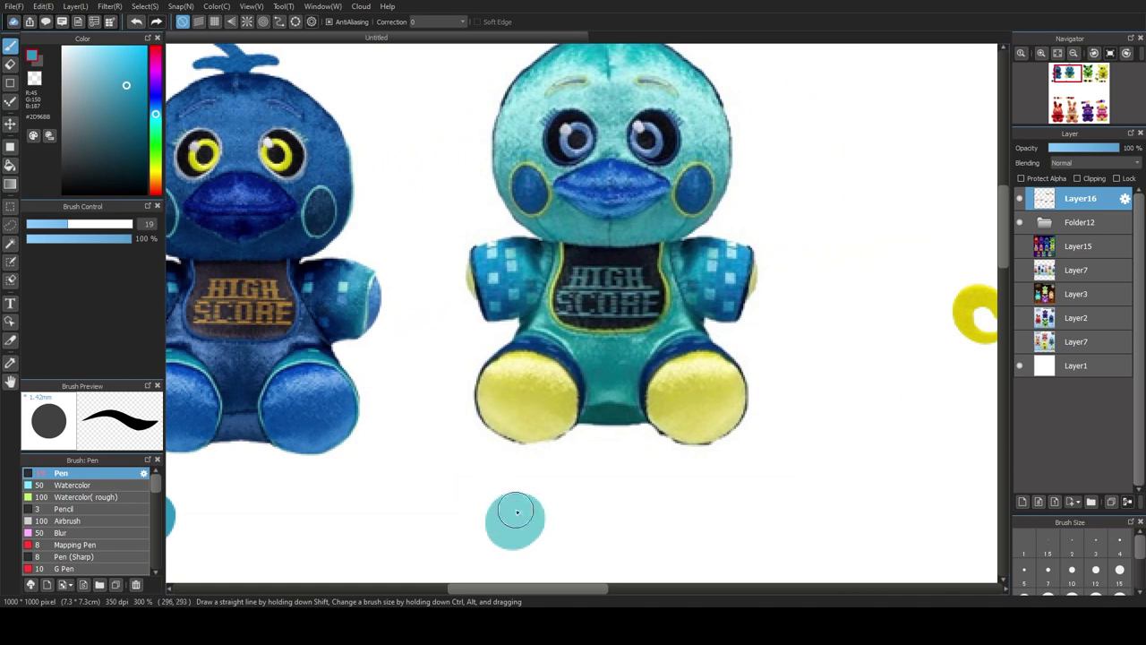
alt+click(482, 267)
drag(542, 499, 568, 527)
scroll(473, 448, left, 6)
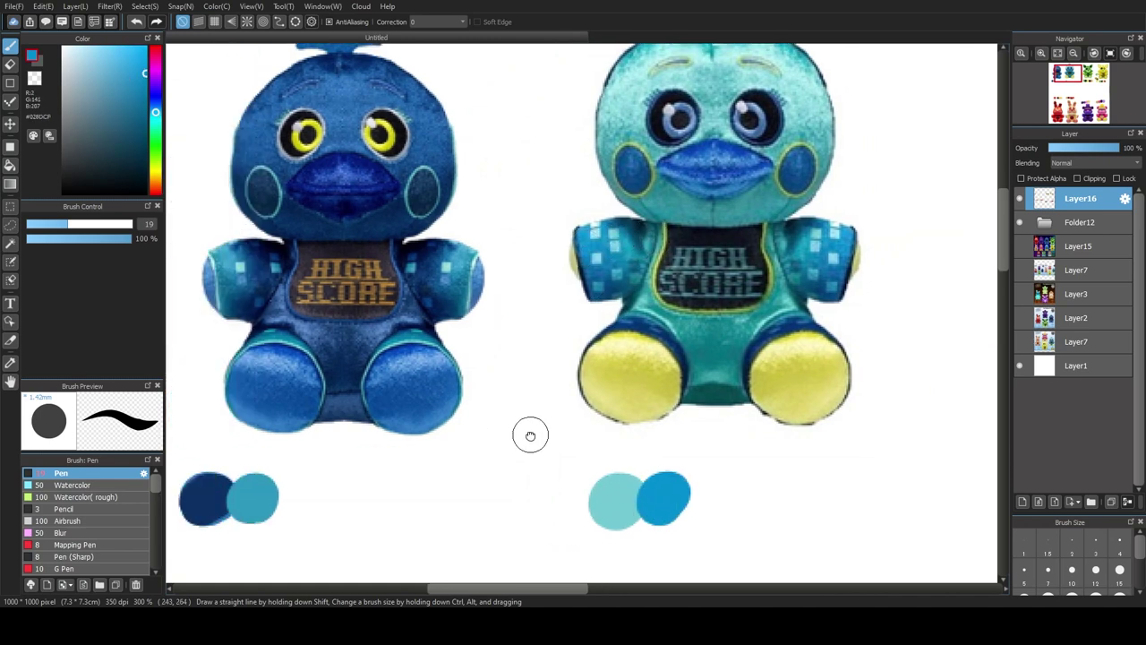
drag(364, 340, 343, 365)
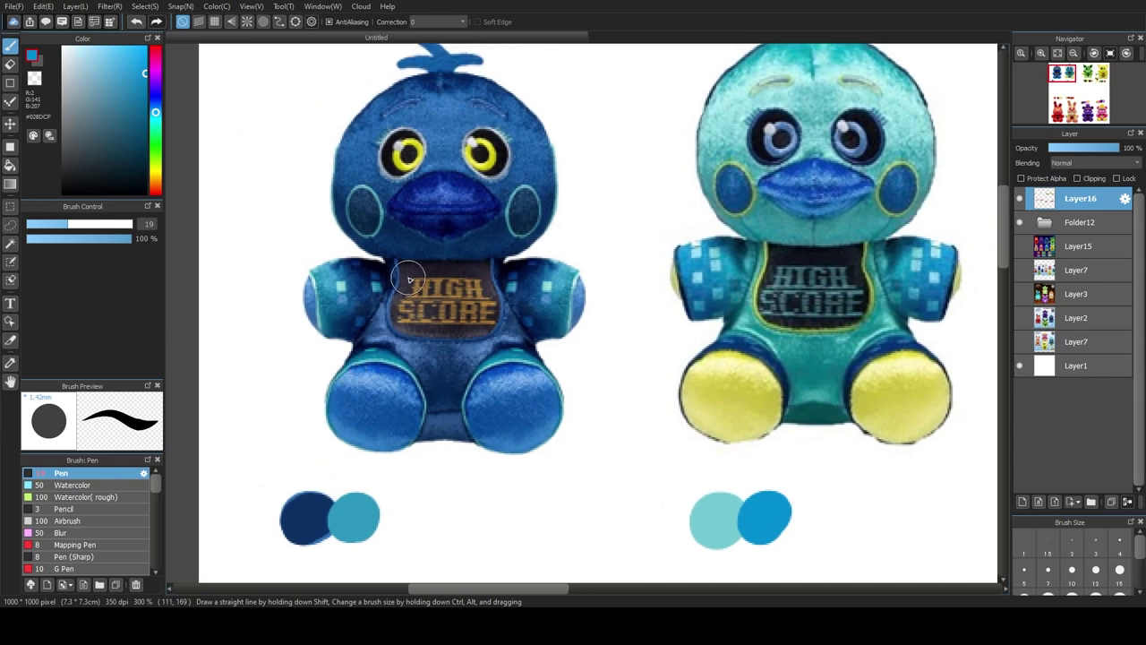
Step: Sample black from each bird's eyes and add a black swatch to the end of both birds' swatch rows
scroll(426, 229, up, 4)
scroll(427, 229, right, 1)
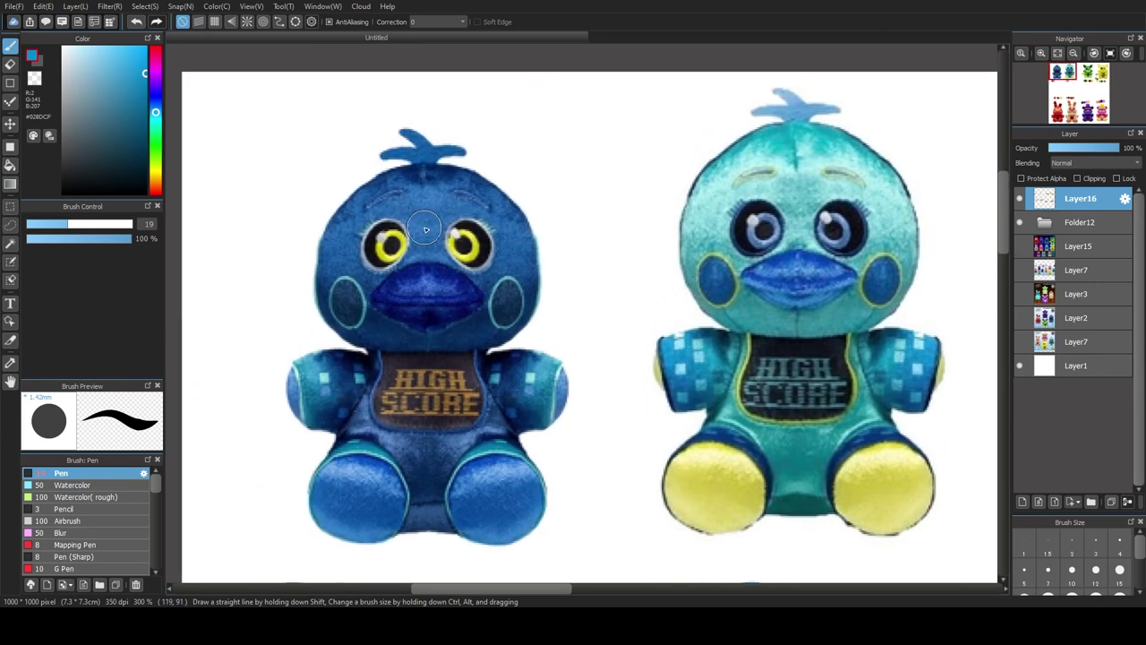
alt+click(485, 238)
drag(438, 338, 495, 143)
drag(433, 415, 437, 432)
drag(583, 323, 519, 347)
scroll(519, 347, up, 3)
scroll(519, 347, right, 5)
alt+click(641, 115)
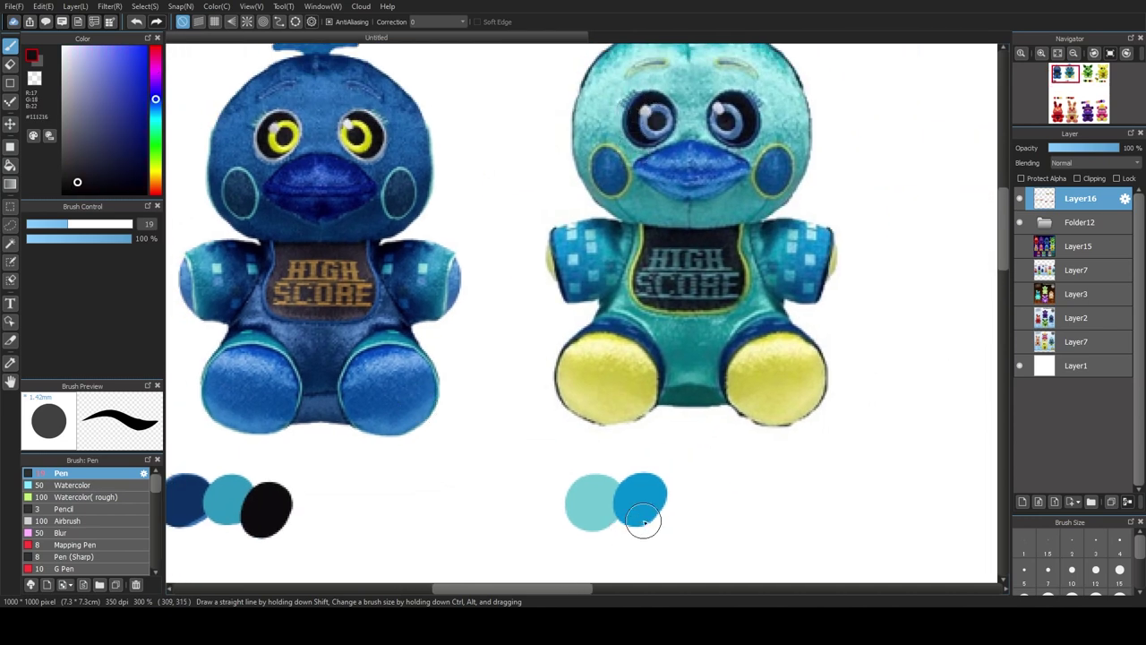
drag(676, 488, 672, 509)
Step: Add a yellow swatch from the blue bird's iris to its row, and a slate blue one from the teal bird's iris to the other
scroll(511, 421, up, 2)
scroll(511, 421, left, 5)
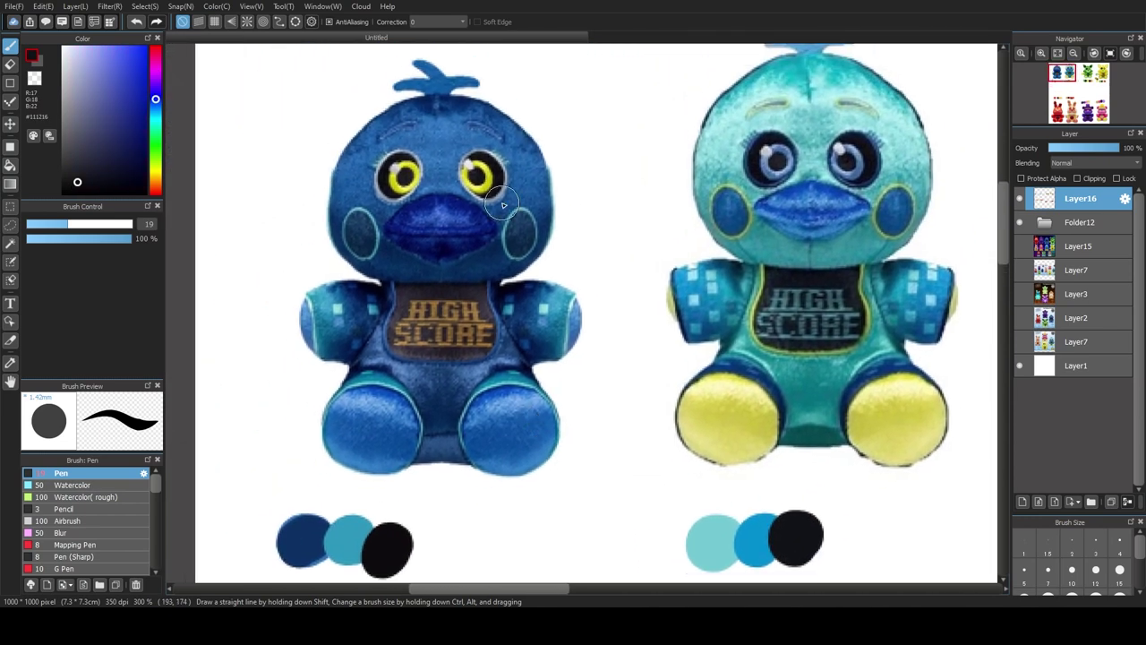
alt+click(414, 166)
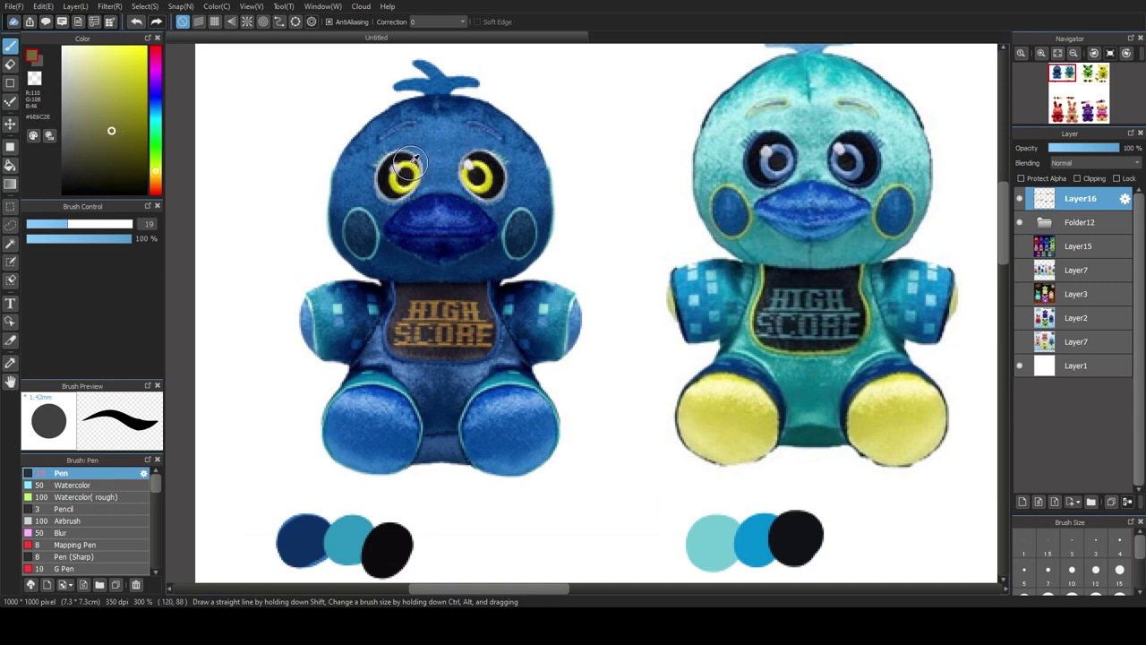
click(427, 545)
scroll(384, 481, right, 5)
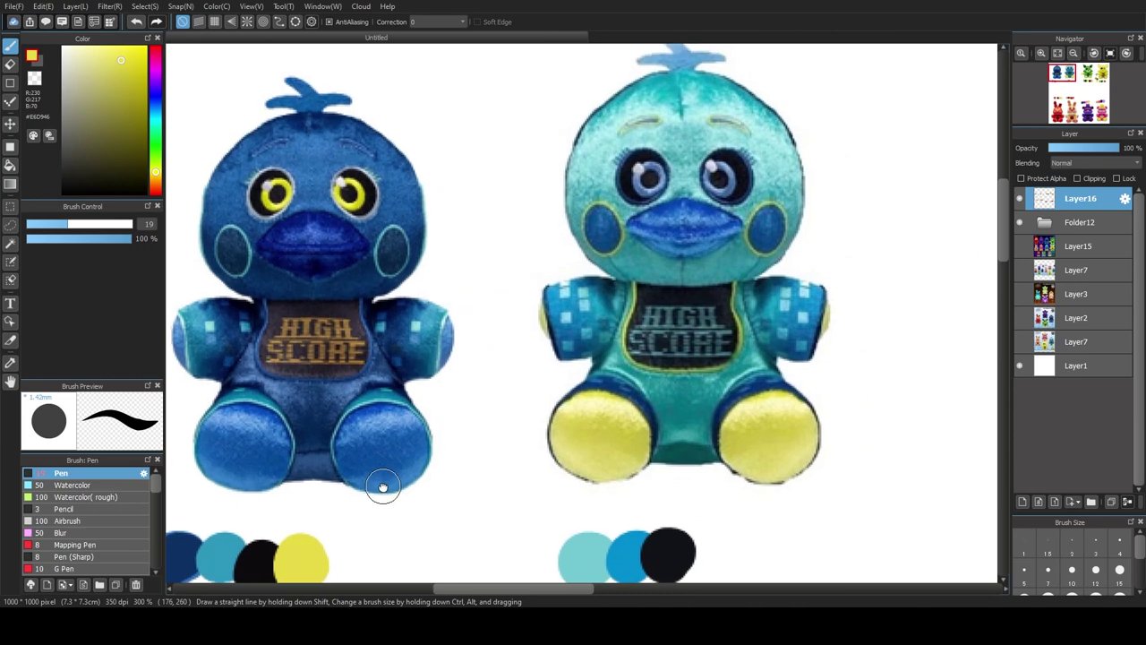
alt+click(650, 163)
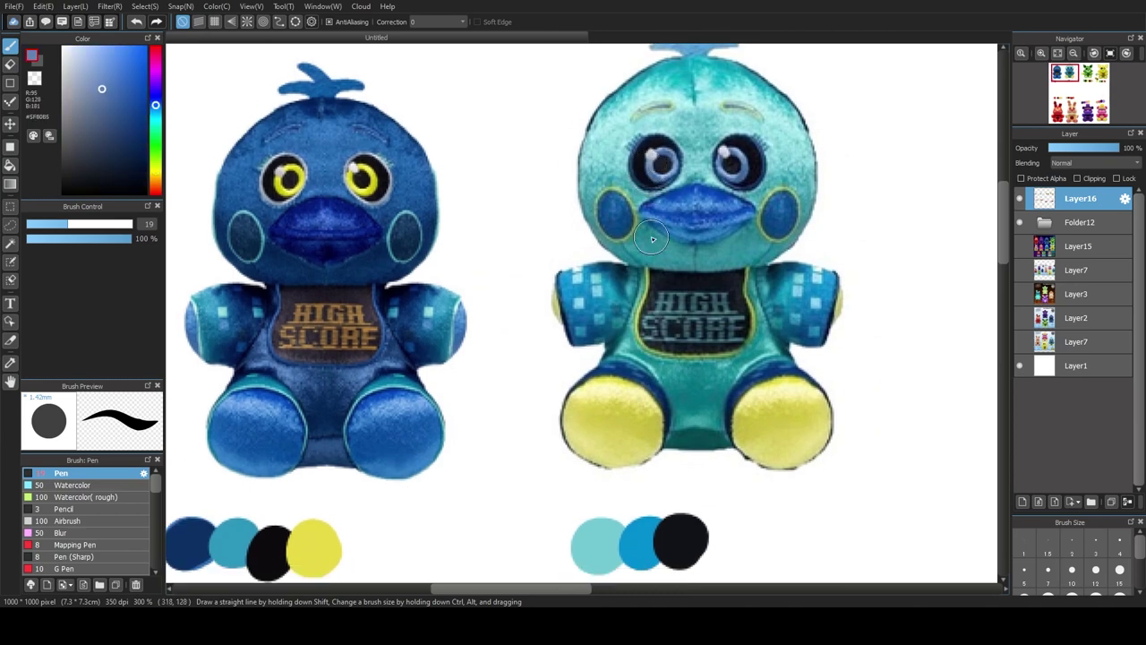
click(733, 548)
Step: Add a royal blue swatch from the blue bird's foot to its row, and a yellow one from the teal bird's foot to the other
scroll(657, 440, left, 2)
scroll(657, 440, down, 1)
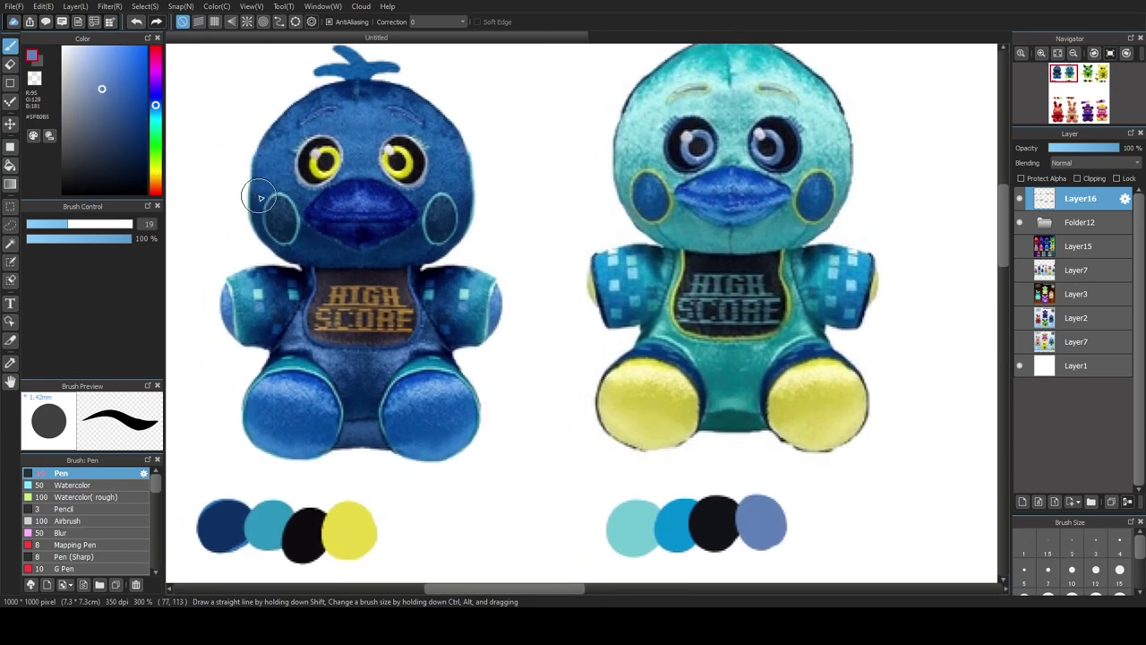
alt+click(423, 405)
drag(382, 530, 392, 535)
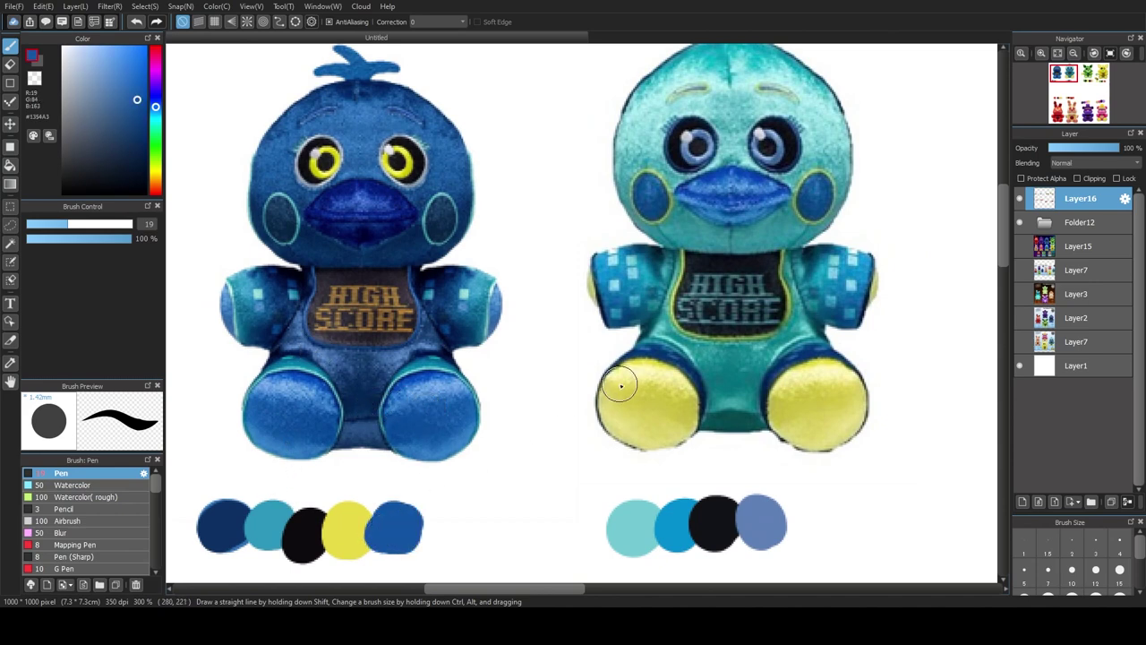
alt+click(662, 394)
drag(799, 522, 813, 523)
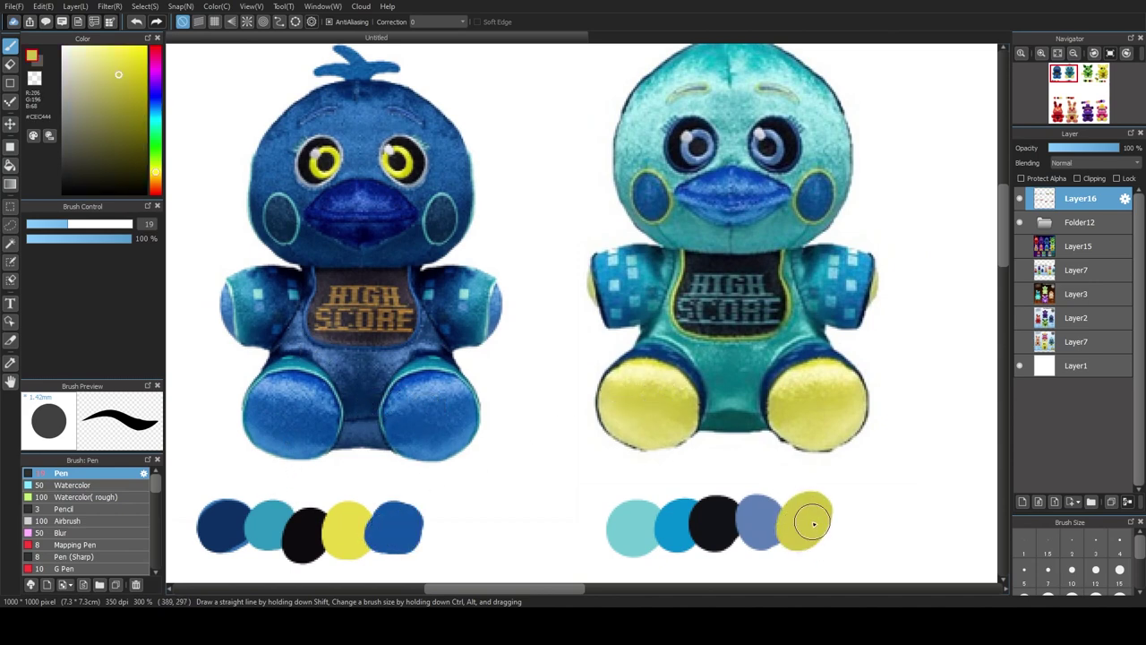
Step: Compare the blue and teal bird plushes with their swatch rows, sampling the orange-brown HIGH SCORE lettering on the blue bird's bib
drag(348, 271, 413, 294)
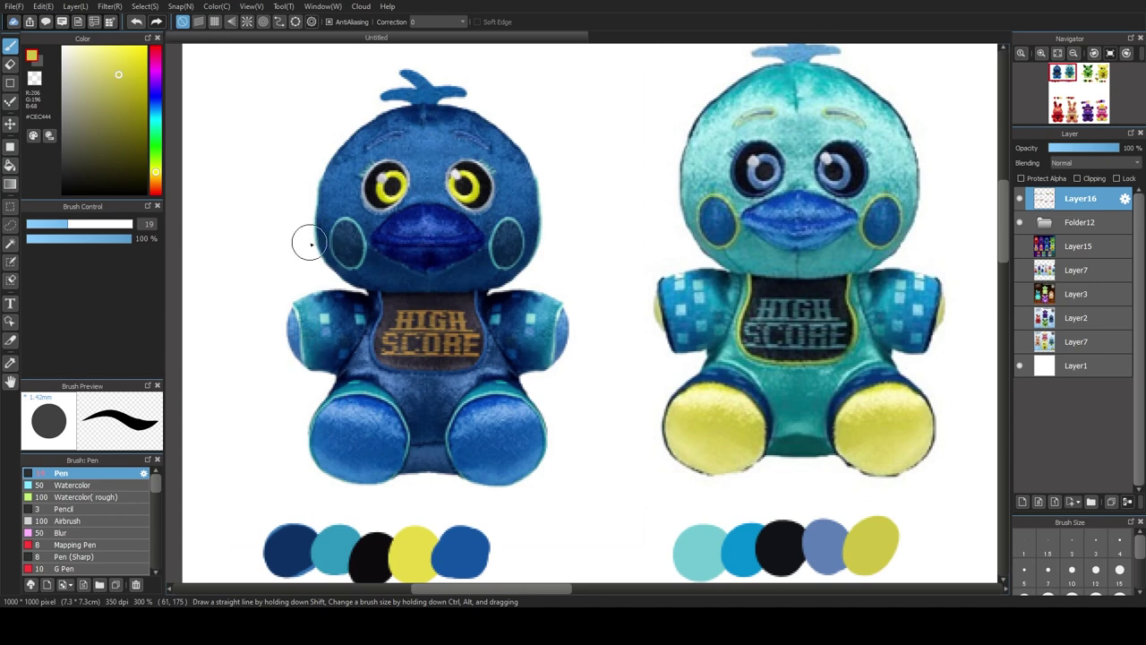
drag(634, 205, 492, 256)
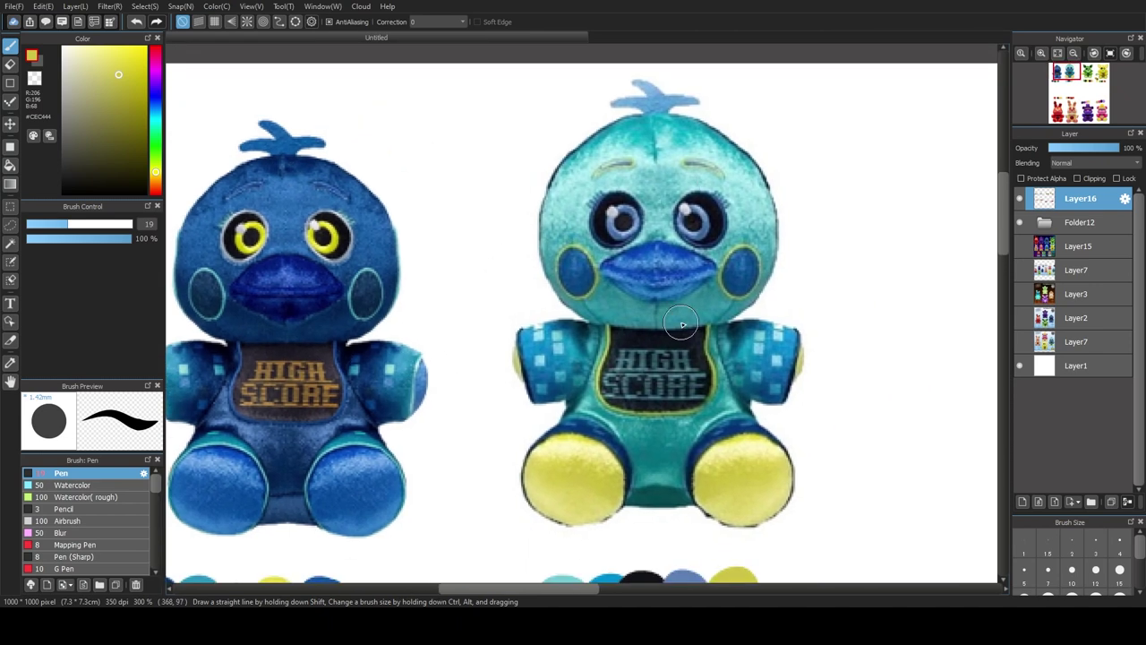
drag(405, 414, 627, 280)
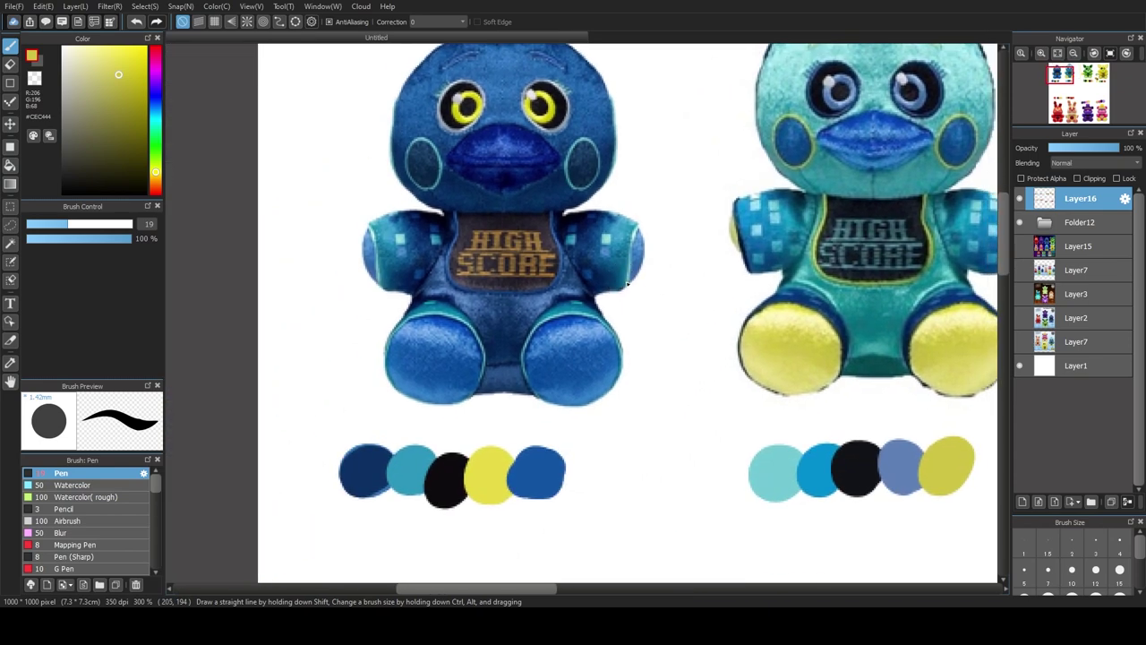
mouse_move(522, 204)
mouse_down()
mouse_move(417, 234)
mouse_move(440, 262)
mouse_up()
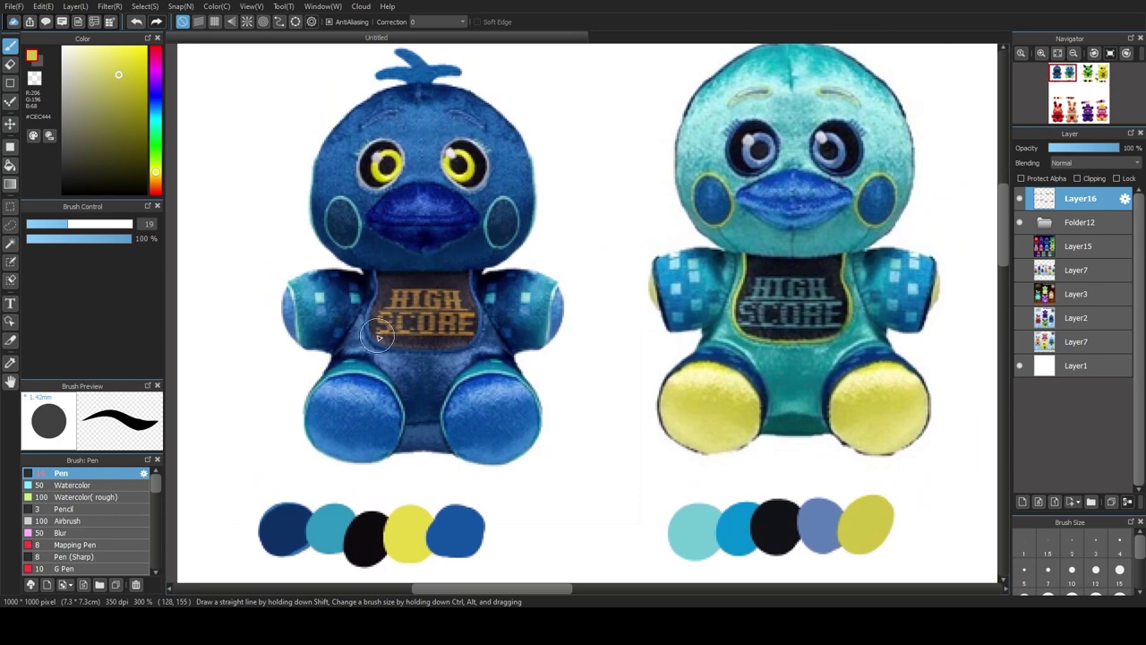
alt+click(405, 300)
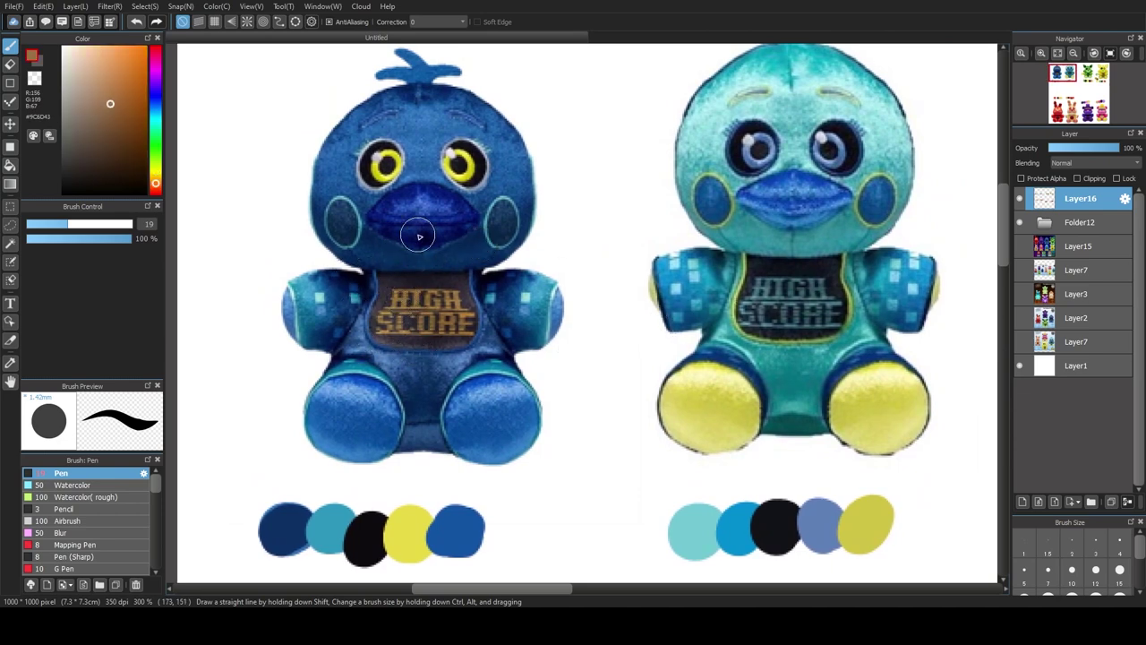
mouse_move(579, 293)
mouse_down()
mouse_move(519, 328)
mouse_move(507, 271)
mouse_up()
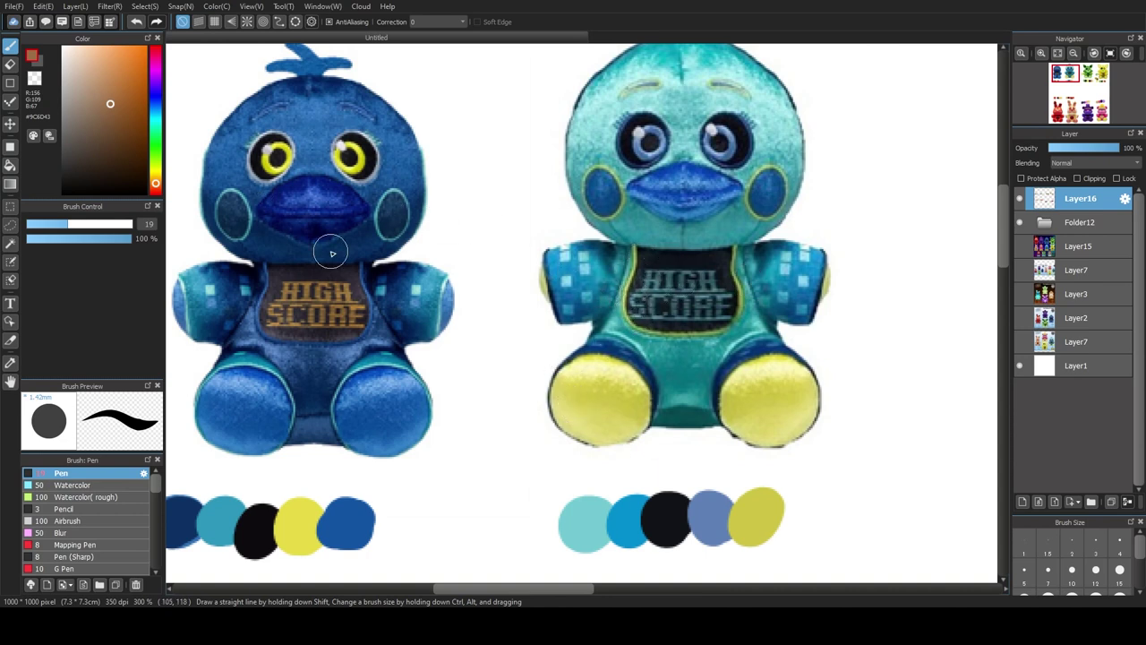
drag(461, 349, 571, 346)
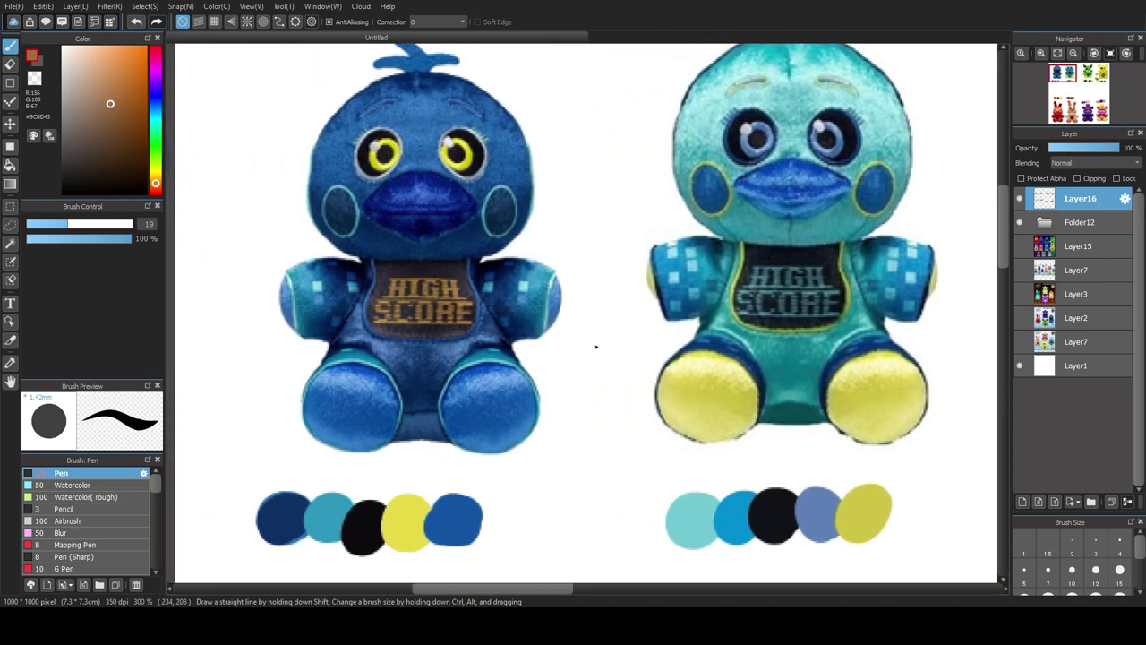
Step: Review the swatch rows of all four plush pairs and compare the red and cream rabbits up close
scroll(595, 346, down, 8)
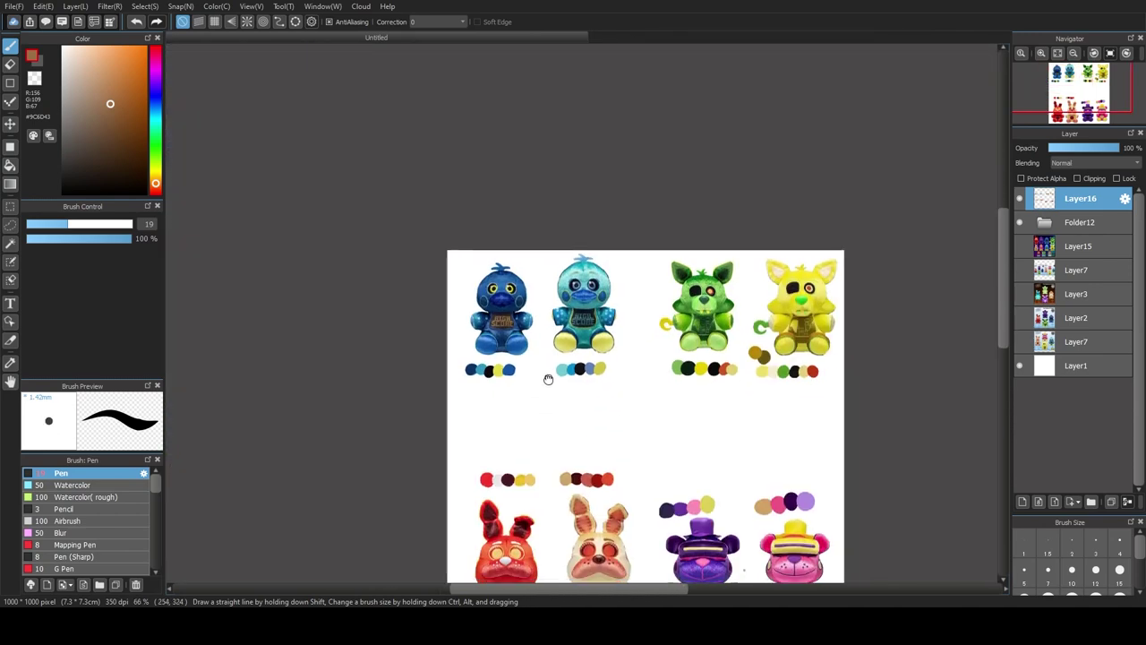
scroll(569, 426, up, 3)
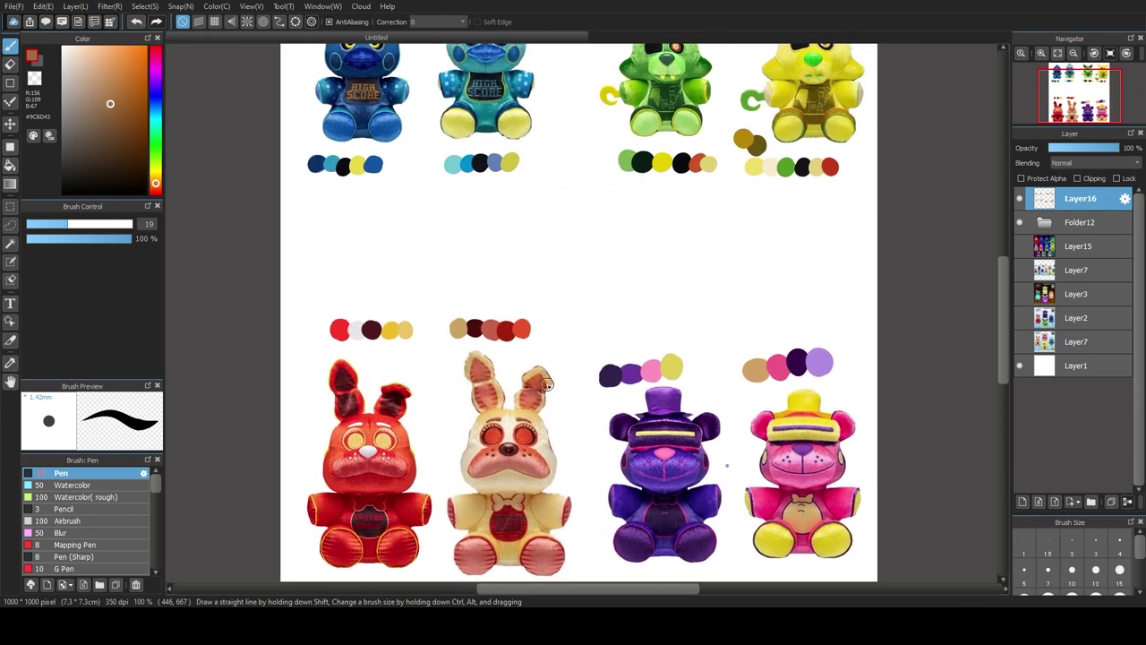
scroll(547, 382, up, 2)
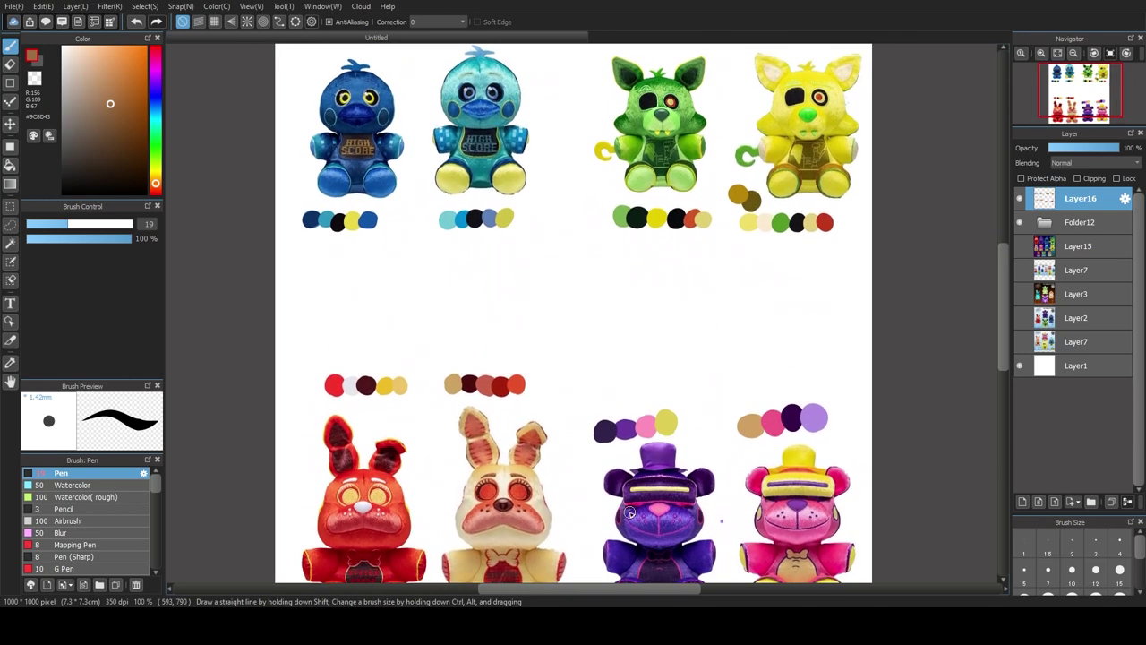
drag(479, 419, 406, 407)
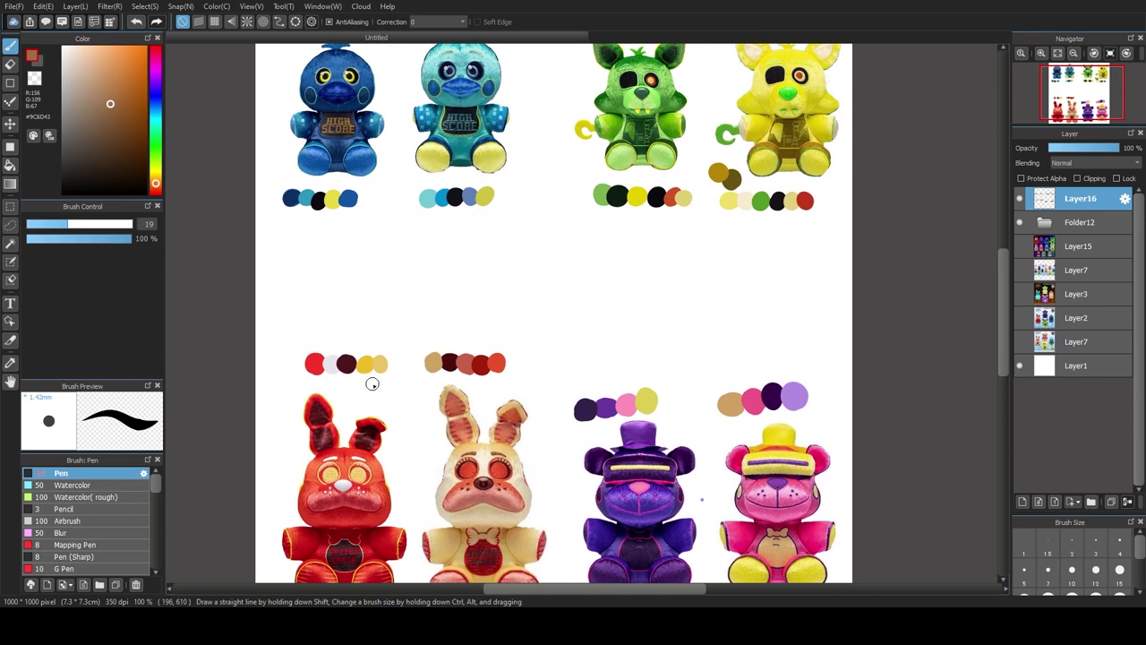
scroll(427, 345, up, 2)
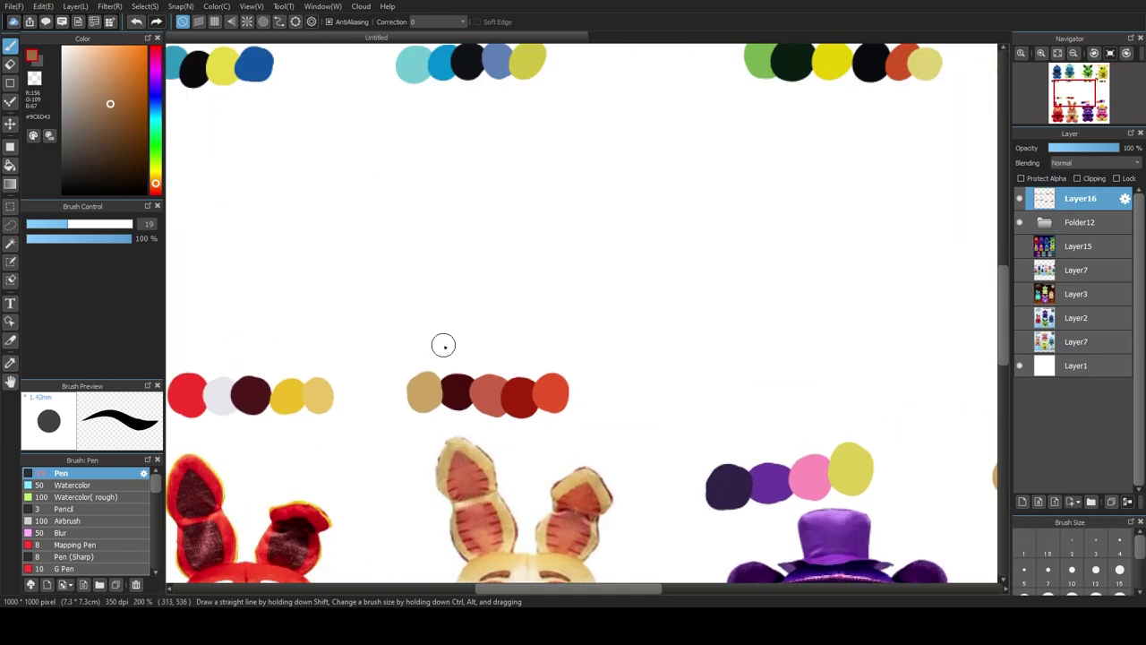
drag(442, 344, 529, 287)
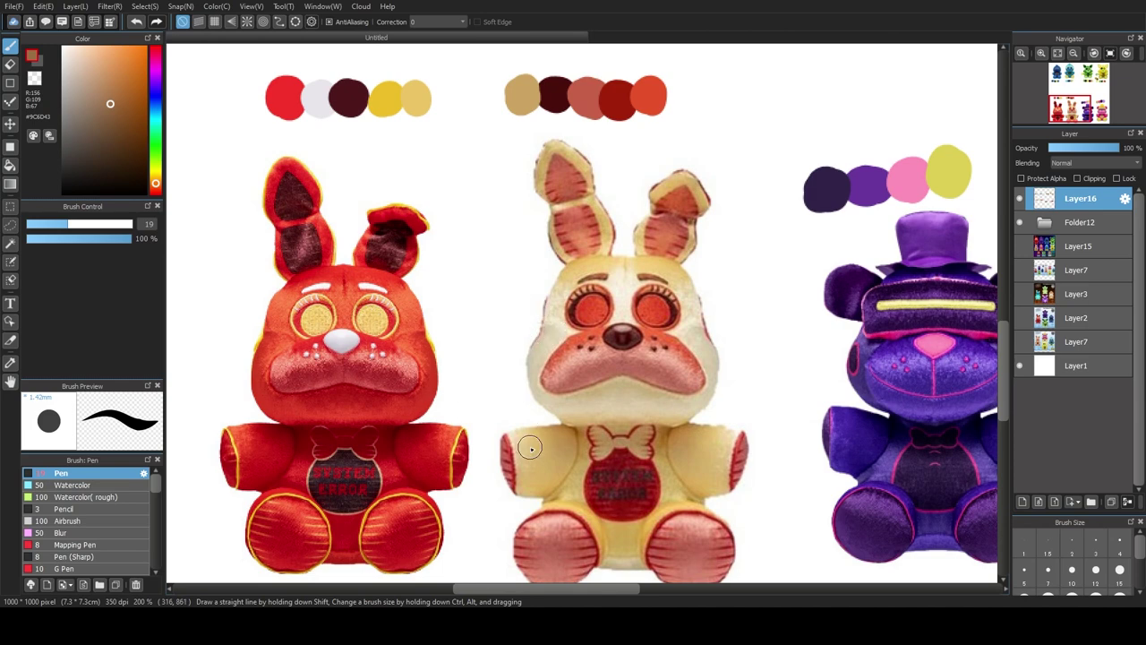
mouse_move(784, 344)
mouse_down()
mouse_move(747, 385)
mouse_move(492, 370)
mouse_move(547, 457)
mouse_up()
Step: Compare the green and yellow fox plushes and their swatches with the palettes of the other plush pairs
scroll(492, 371, down, 2)
scroll(412, 309, down, 1)
scroll(419, 307, up, 1)
scroll(420, 307, up, 2)
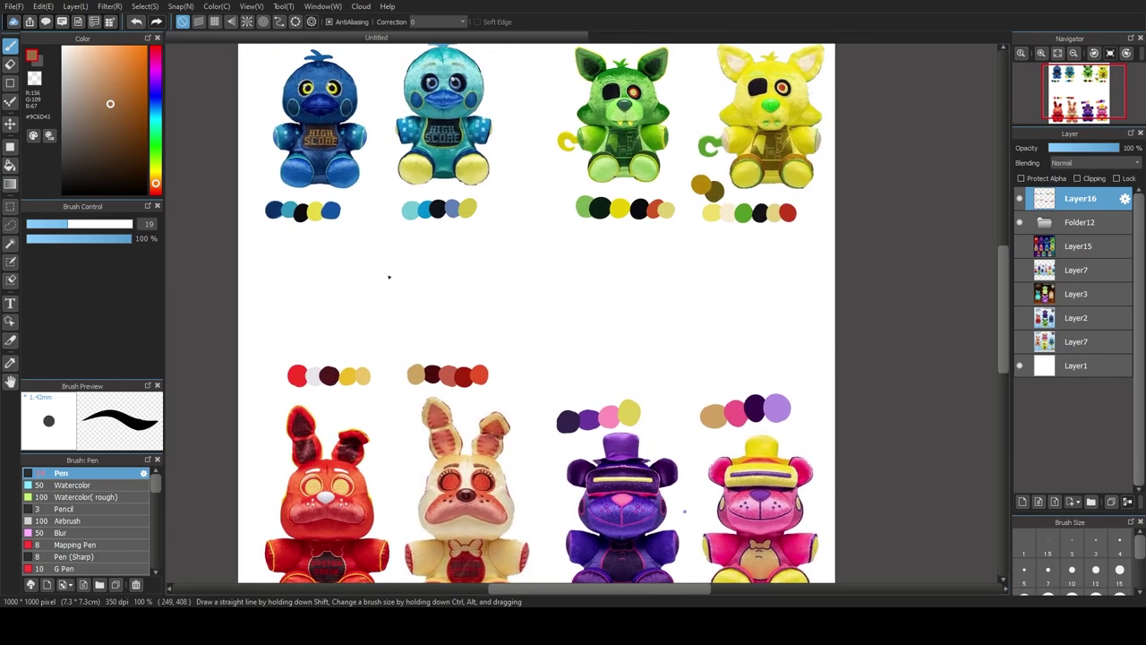
scroll(390, 268, down, 1)
scroll(383, 85, up, 2)
drag(455, 239, 417, 239)
drag(577, 258, 425, 310)
scroll(686, 248, up, 1)
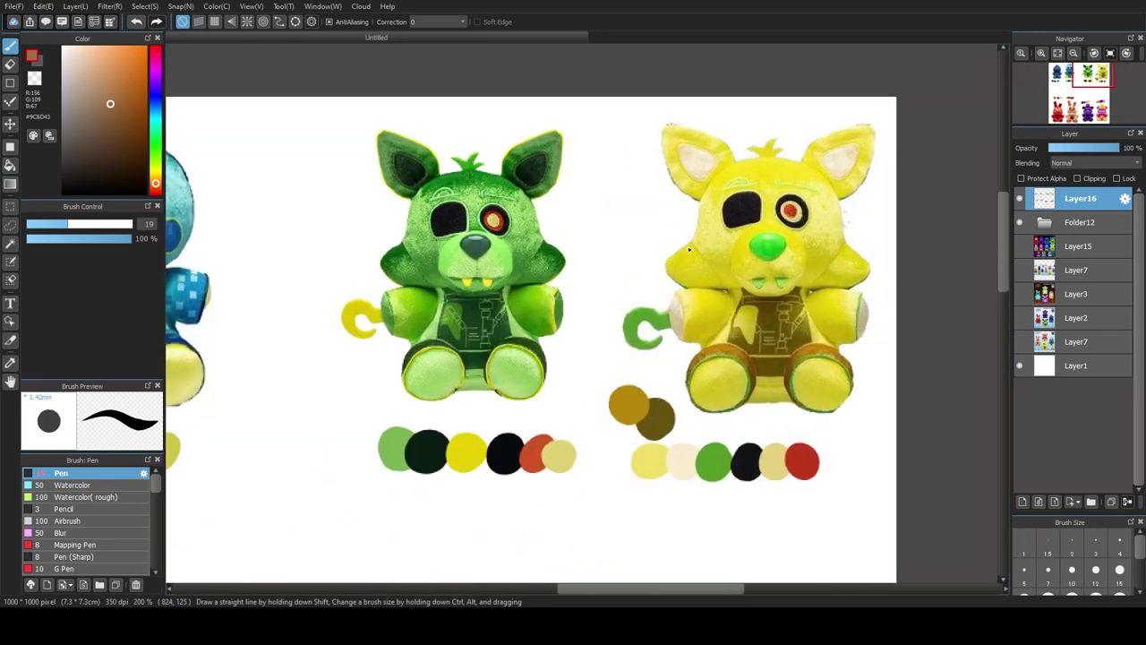
scroll(663, 253, down, 2)
drag(654, 394, 667, 256)
scroll(681, 259, down, 3)
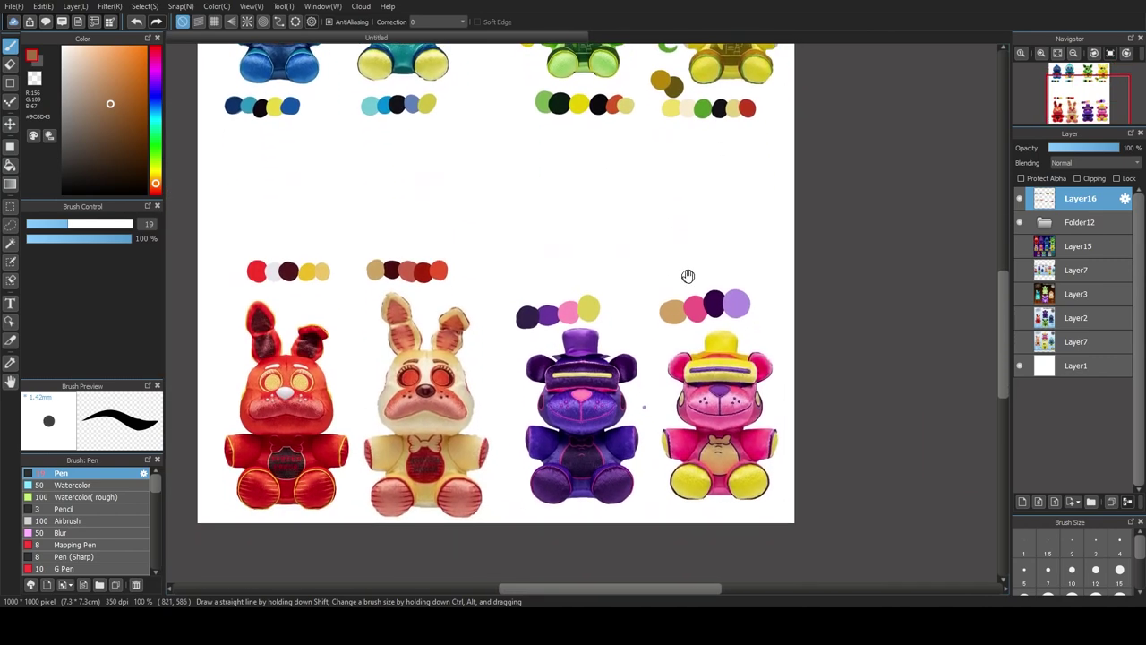
scroll(686, 276, up, 2)
drag(686, 424, 691, 381)
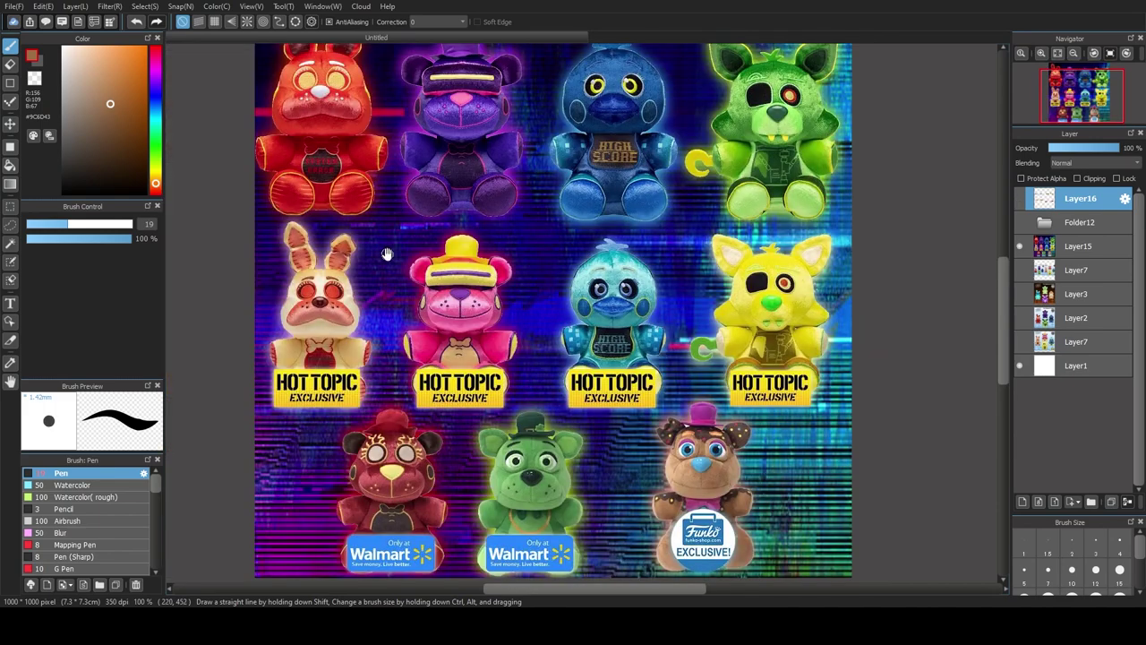
Step: Examine the full plush lineup on Layer15, comparing the original plushes with the Hot Topic exclusives below them
drag(405, 254, 431, 238)
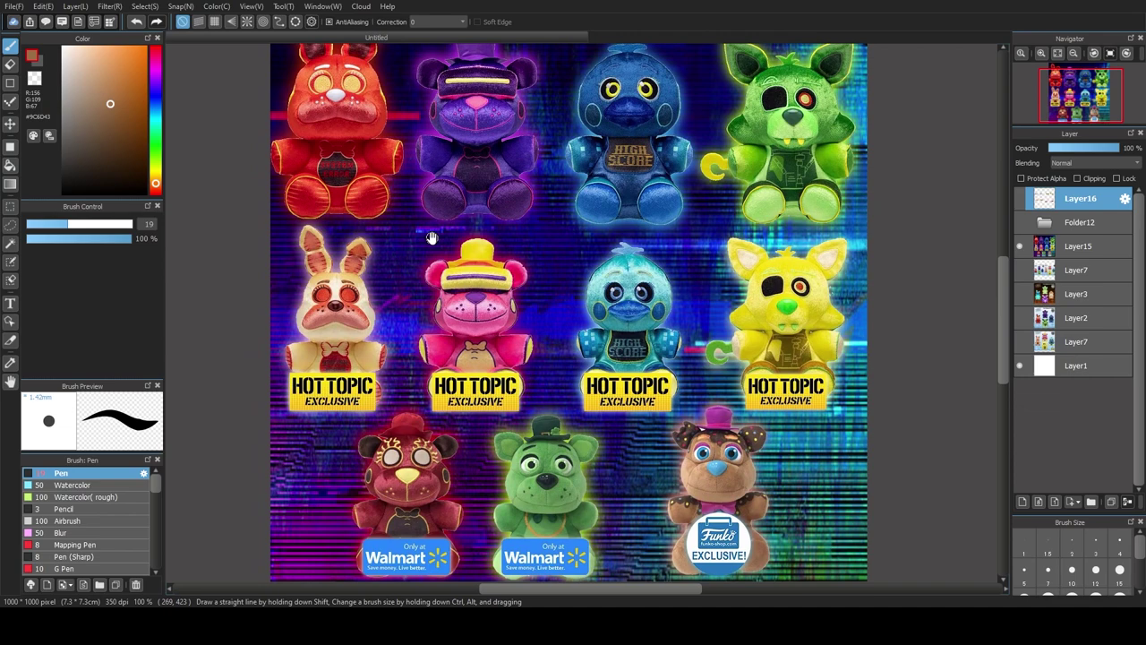
drag(396, 240, 420, 342)
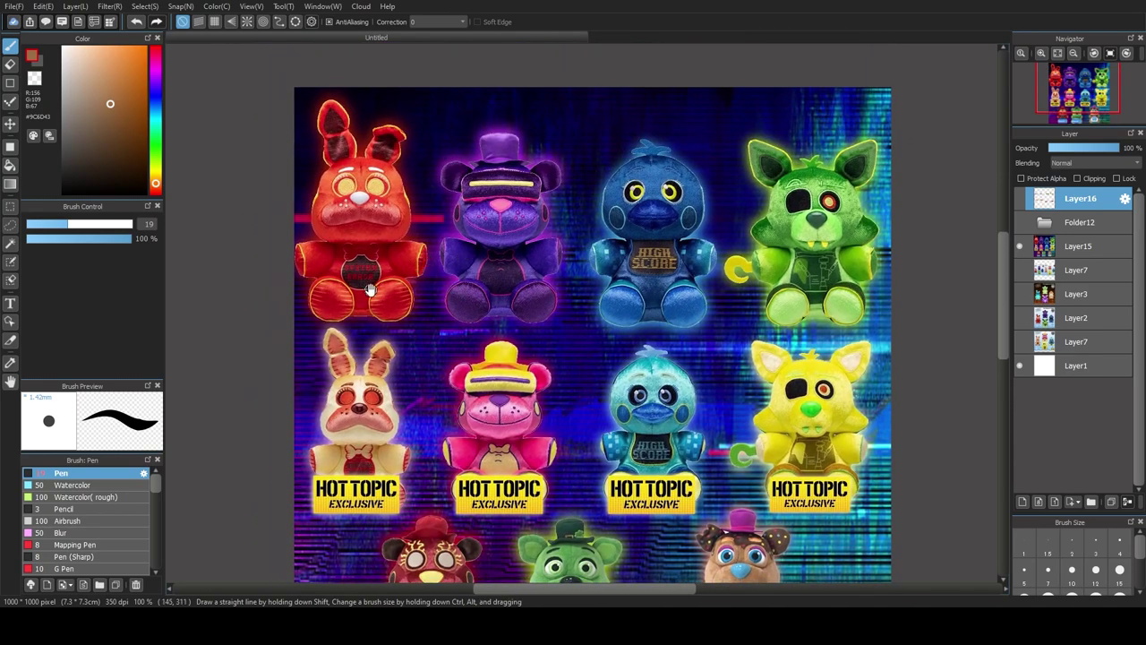
drag(362, 293, 363, 294)
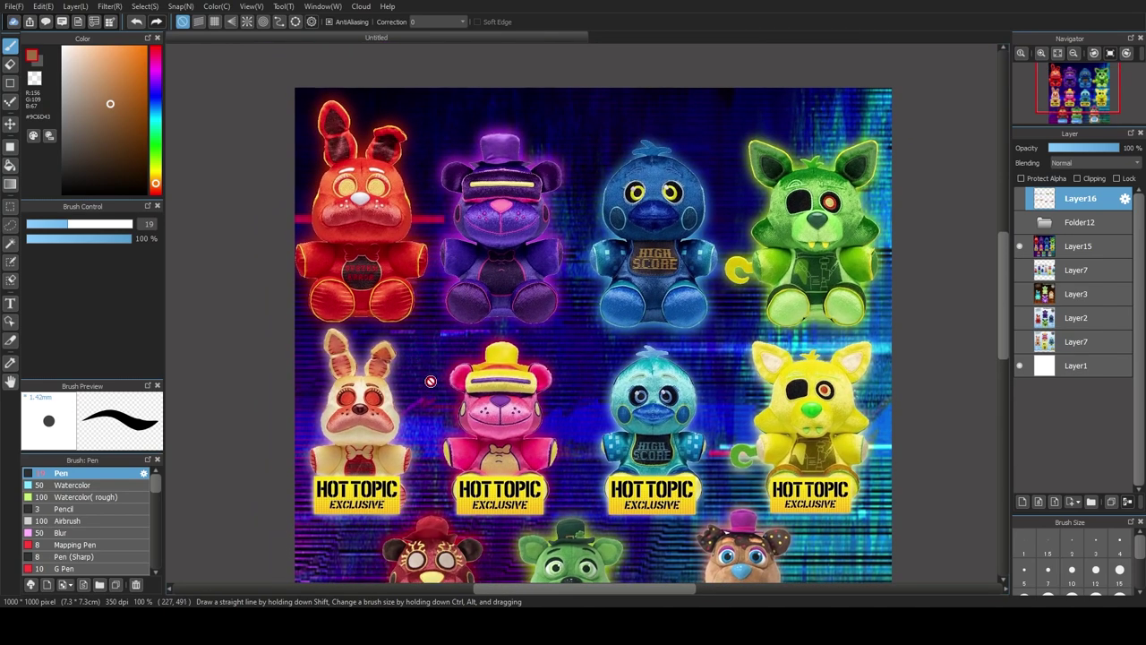
drag(438, 380, 412, 288)
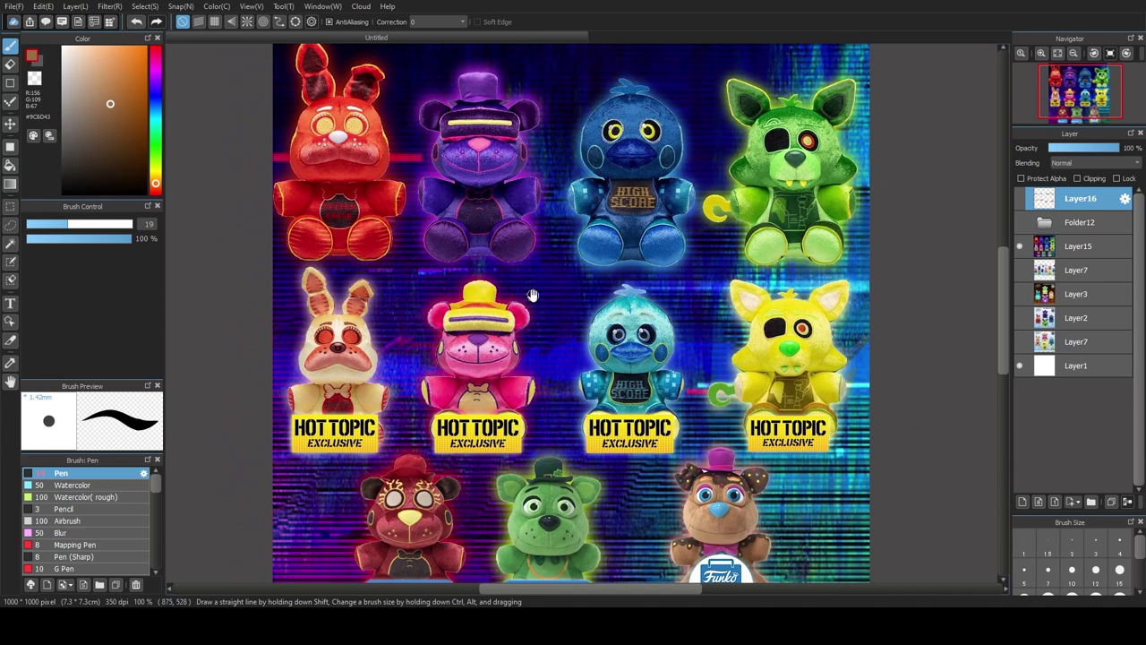